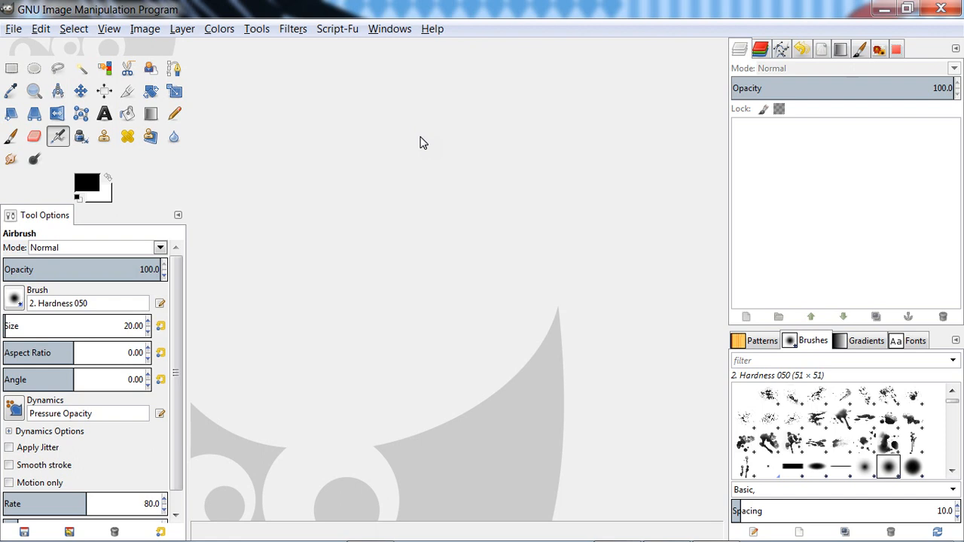
Open the settings for creating a new image and place the dialog over the middle of the workspace.
click(420, 235)
click(419, 228)
click(439, 197)
click(14, 29)
click(37, 47)
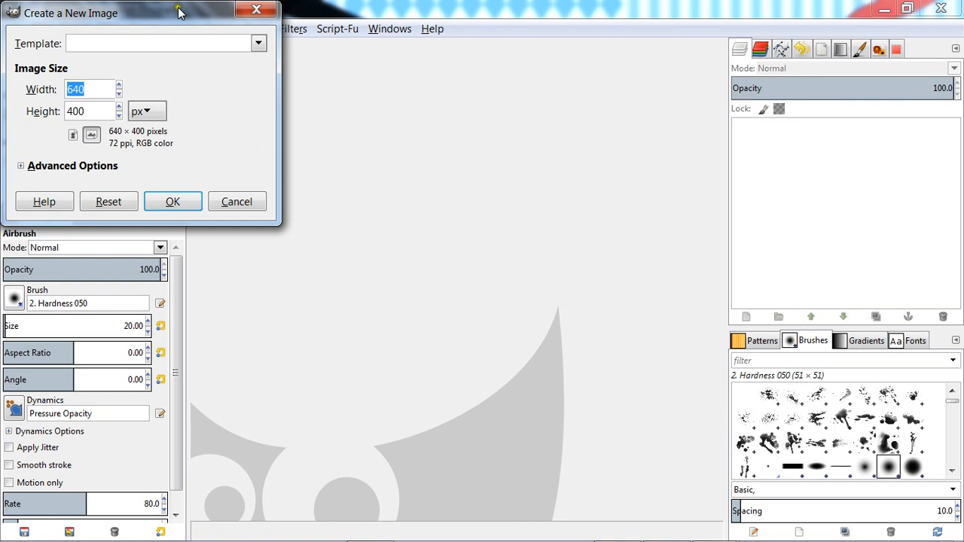
drag(179, 13, 496, 163)
Set the new image's size to 738 × 354 px and try the portrait and landscape orientations.
drag(436, 235, 435, 235)
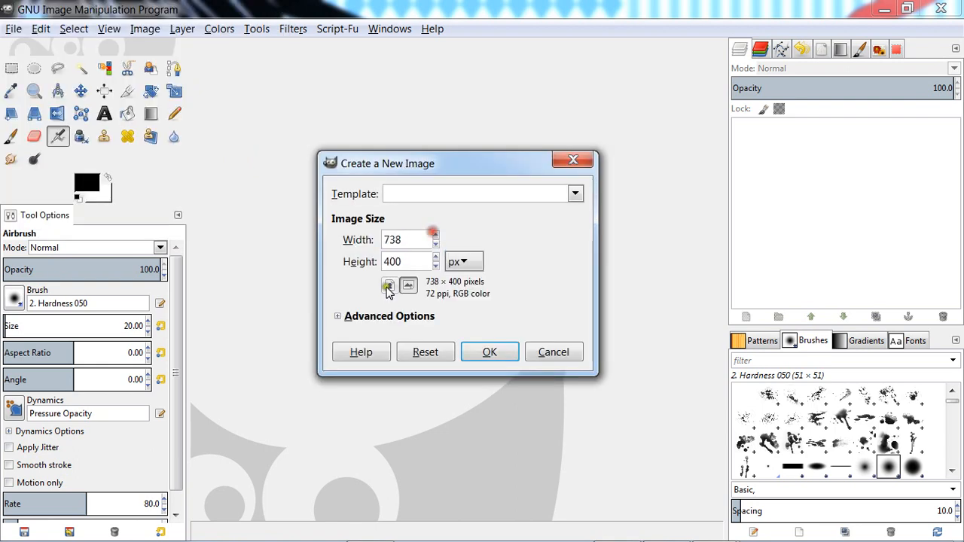
click(435, 266)
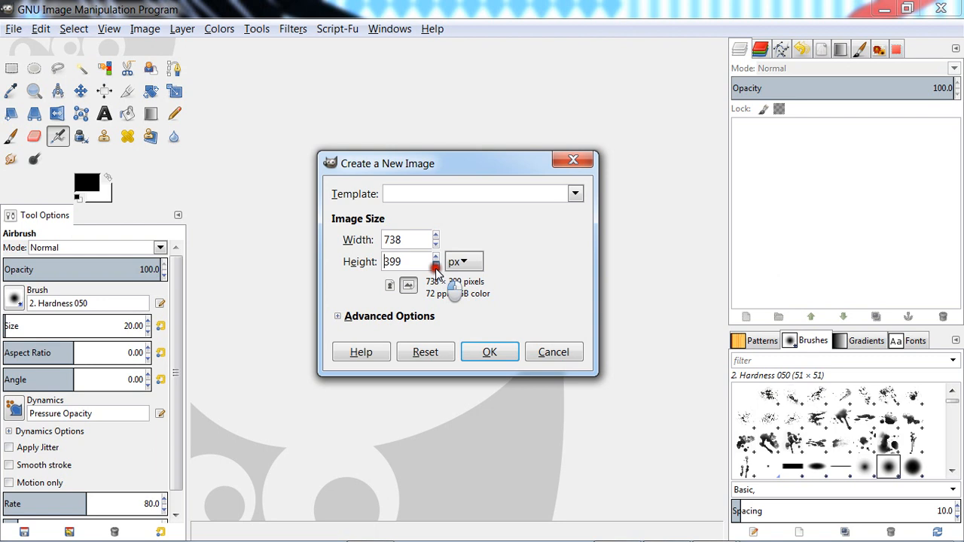
drag(436, 268, 435, 267)
click(389, 284)
click(409, 286)
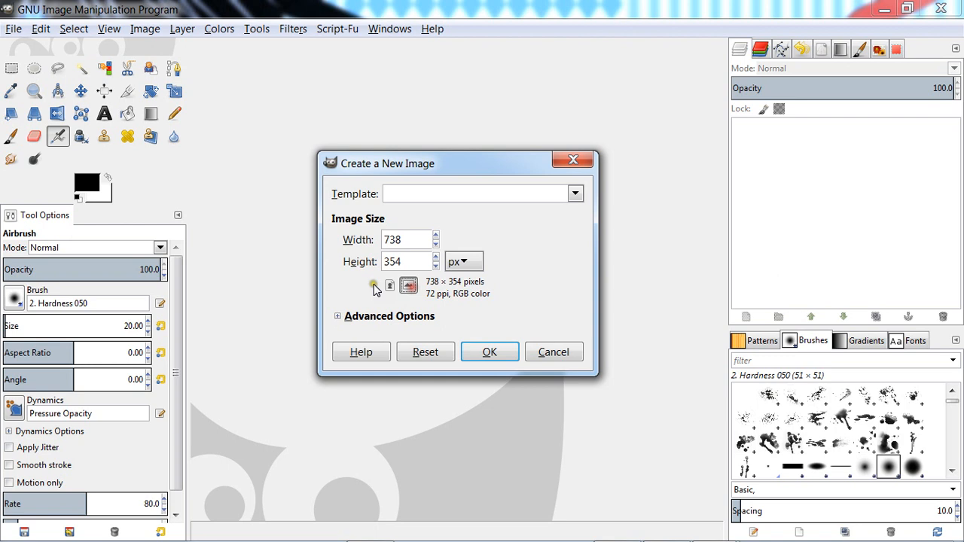
Apply the 800x600 template to the new image and review its advanced options.
click(445, 194)
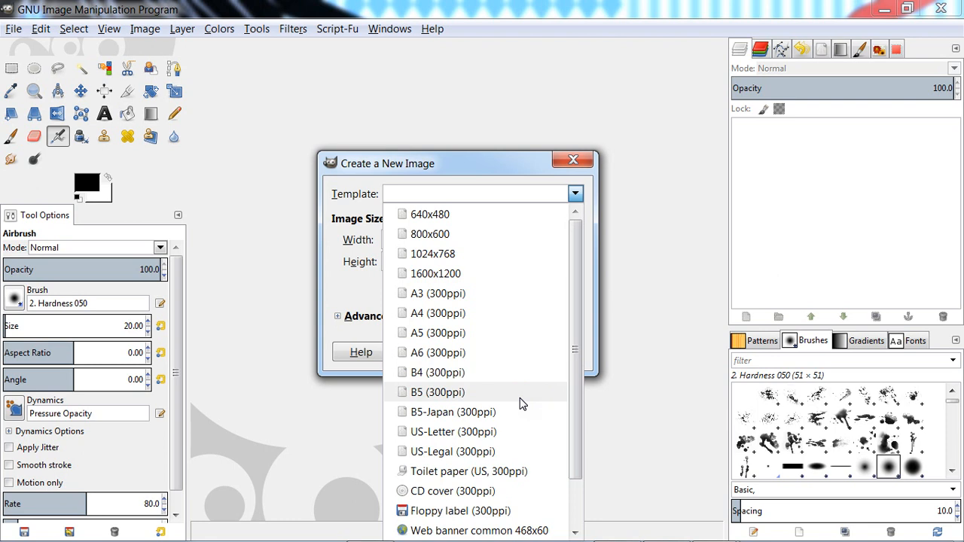
click(430, 234)
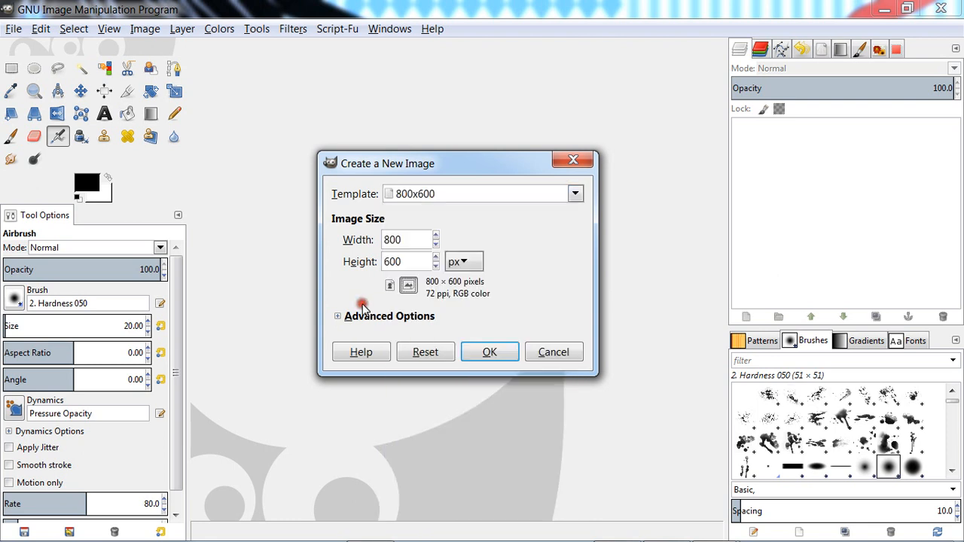
click(338, 316)
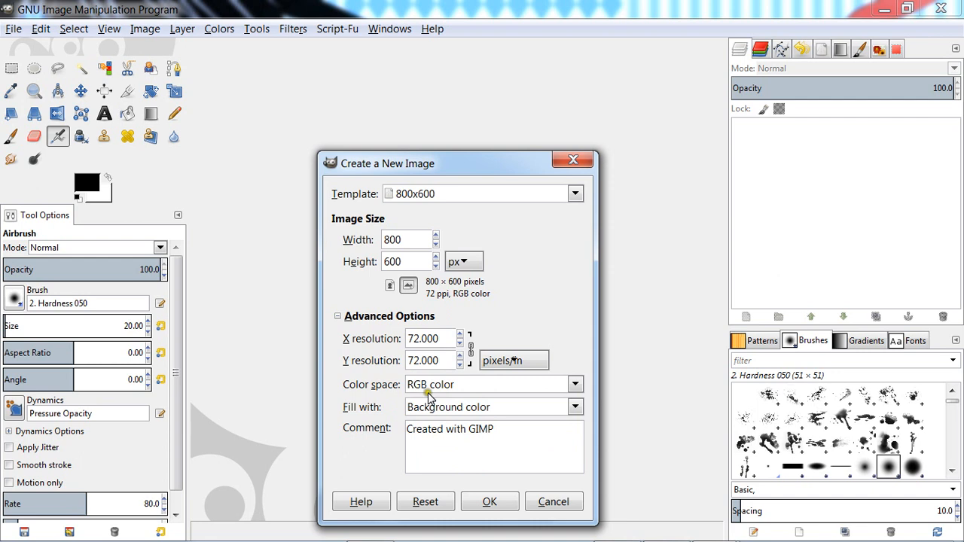
click(407, 316)
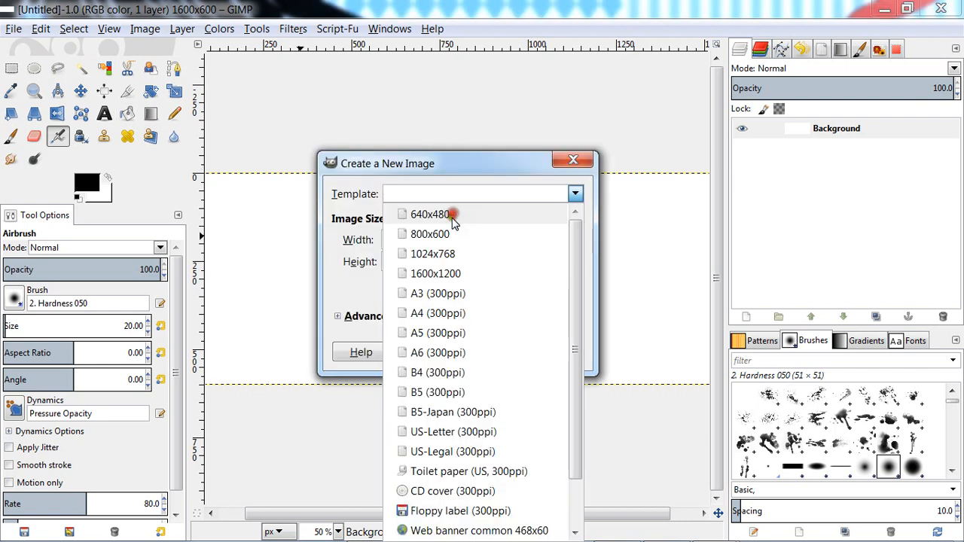
Apply the 800x600 template to another new image and set its width to 1600 px.
click(448, 232)
click(401, 240)
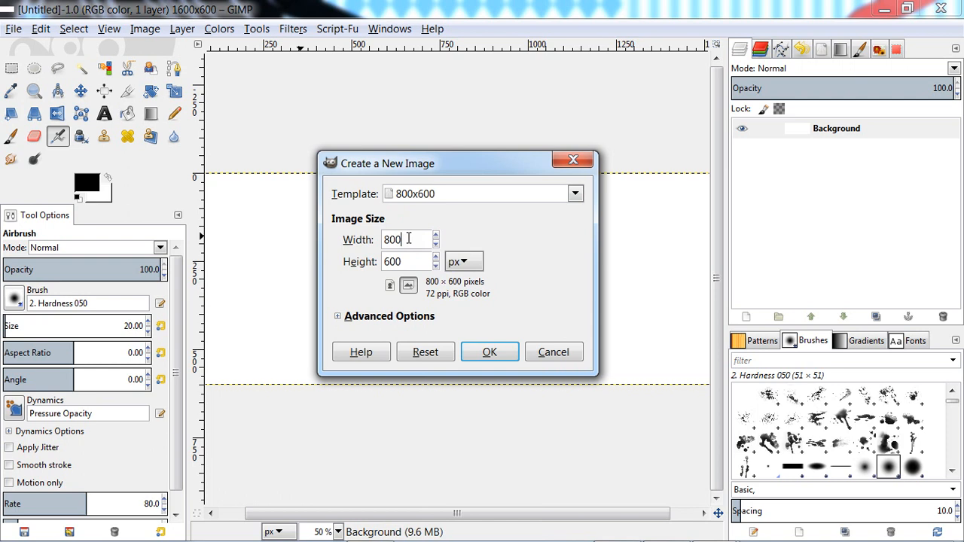
key(BackSpace)
key(BackSpace)
key(BackSpace)
text(1600)
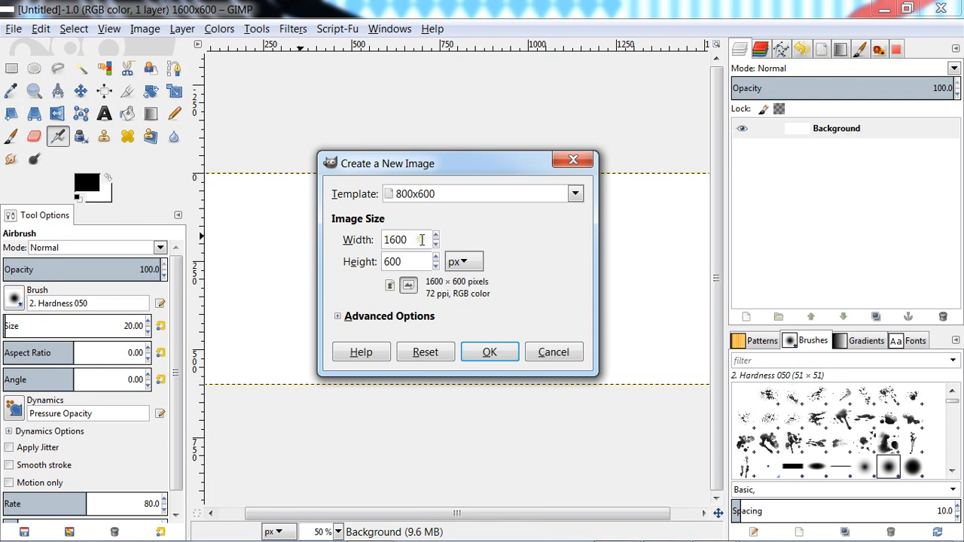
click(423, 240)
key(Tab)
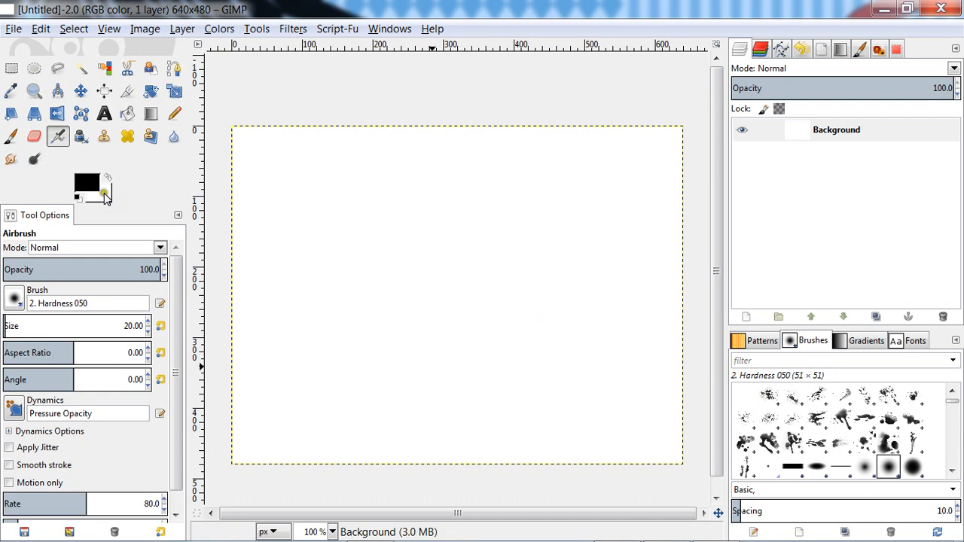
Switch from the Rectangle Select tool to the Paintbrush tool on the blank 640x480 canvas.
click(11, 68)
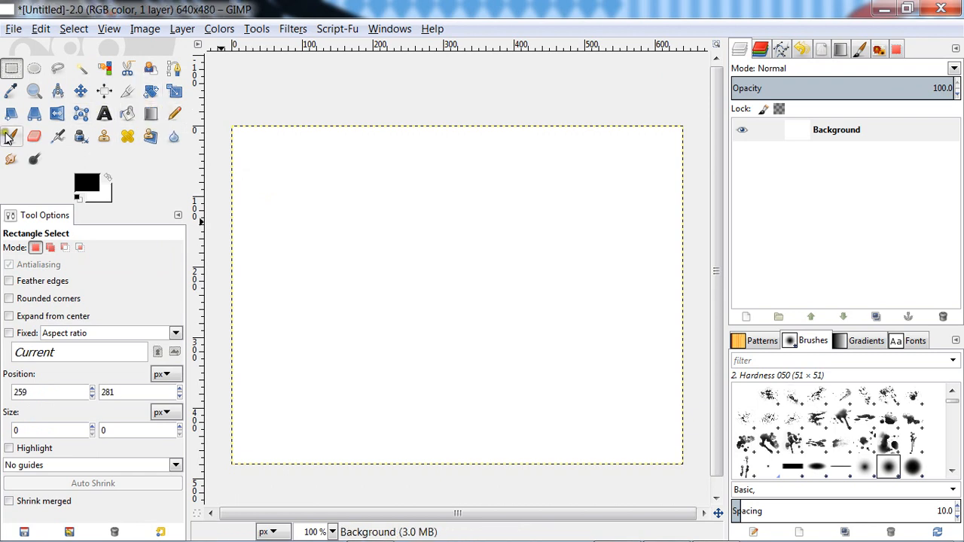
click(9, 136)
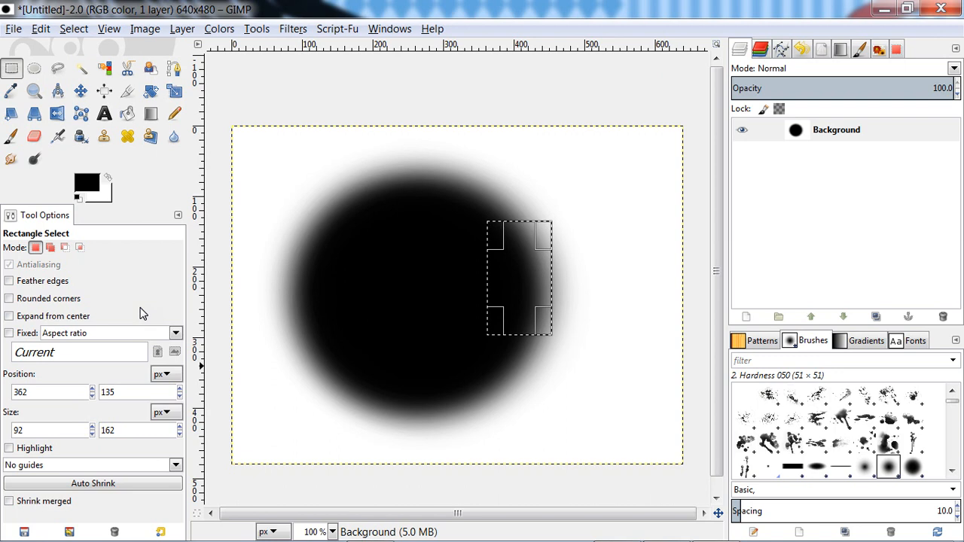
Cut a 92 × 185 px rectangular selection from the black spot's right edge and draw a 219 × 63 px selection across the cutout.
click(9, 298)
click(9, 298)
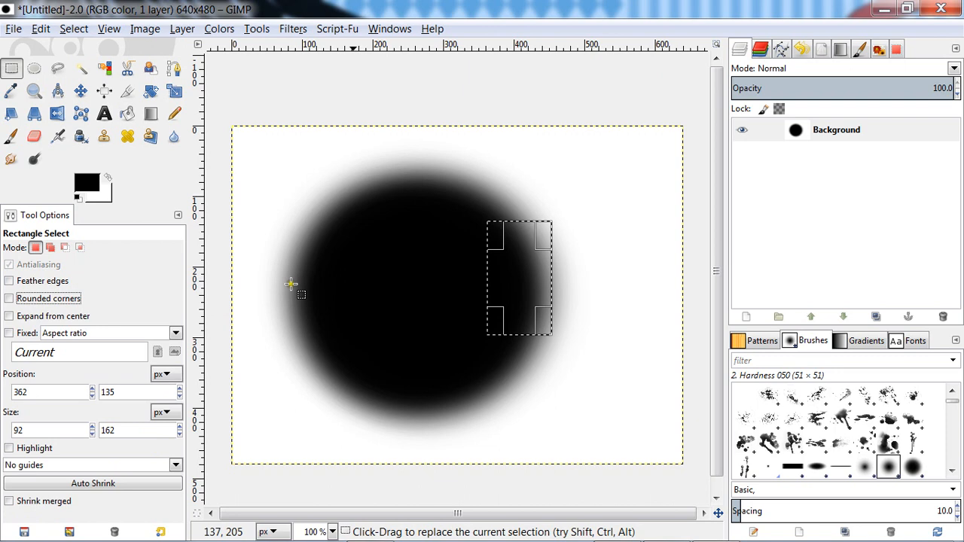
key(ctrl+x)
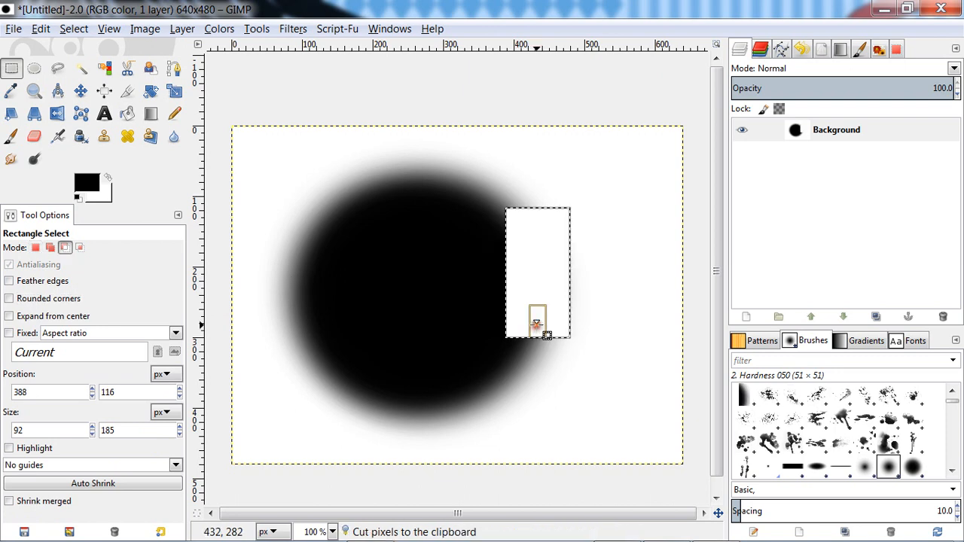
drag(530, 277, 685, 233)
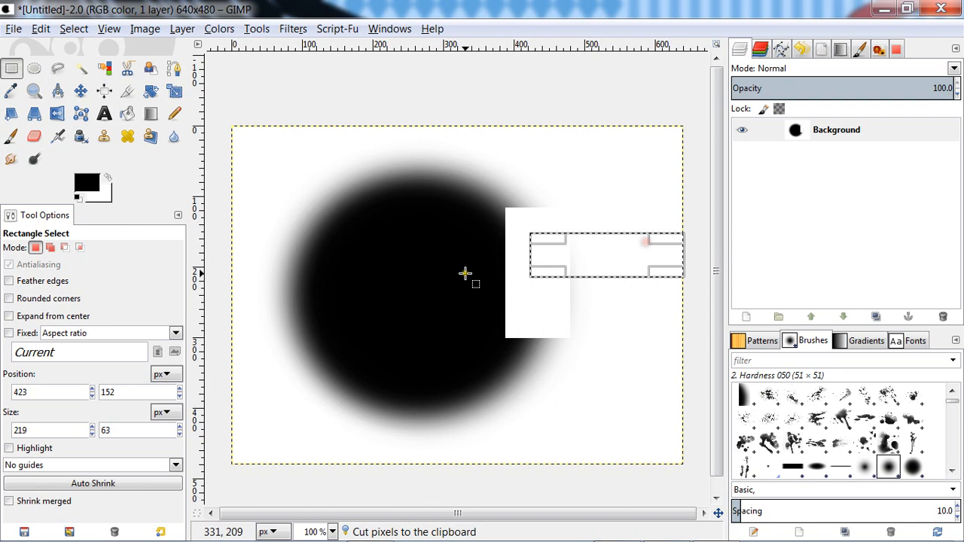
Undo the selection changes and the rectangular cut at the black spot's right edge.
key(ctrl+z)
key(ctrl+z)
key(ctrl+z)
key(ctrl+z)
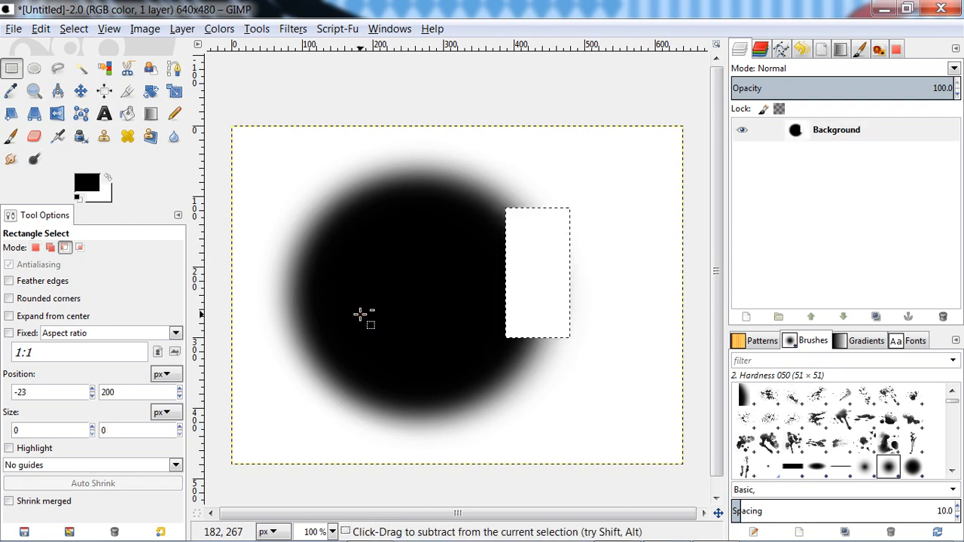
key(ctrl+z)
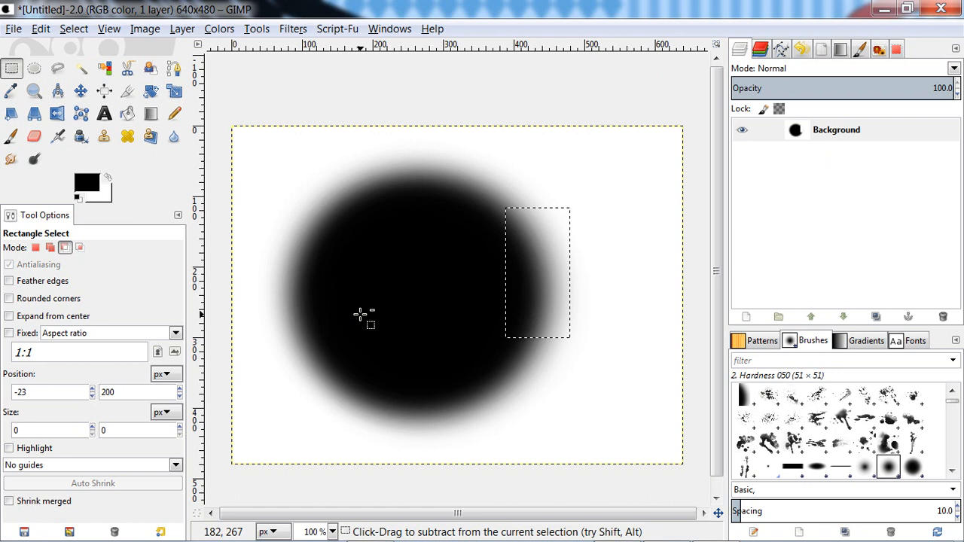
Draw an elliptical selection over the large black spot and shift it slightly into place.
key(e)
drag(286, 183, 533, 403)
mouse_move(364, 276)
mouse_down()
mouse_move(385, 281)
mouse_move(377, 272)
mouse_up()
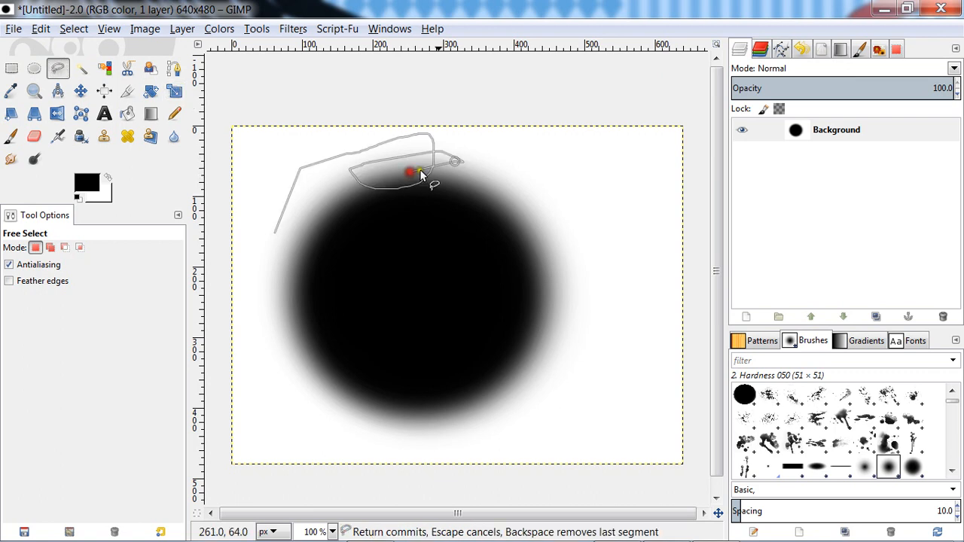
Extend the Free Select outline with straight segments past the black spot's upper right and around the canvas's right side.
click(556, 191)
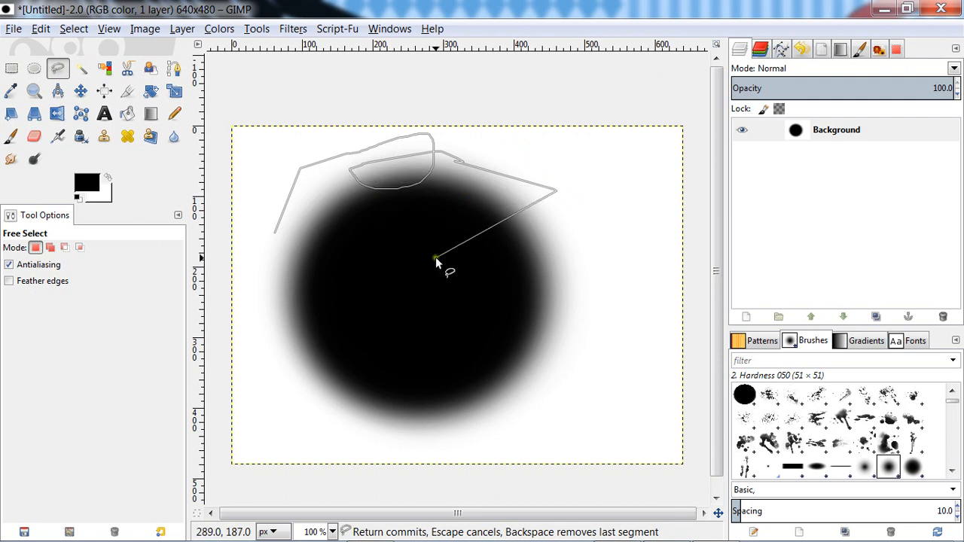
click(455, 203)
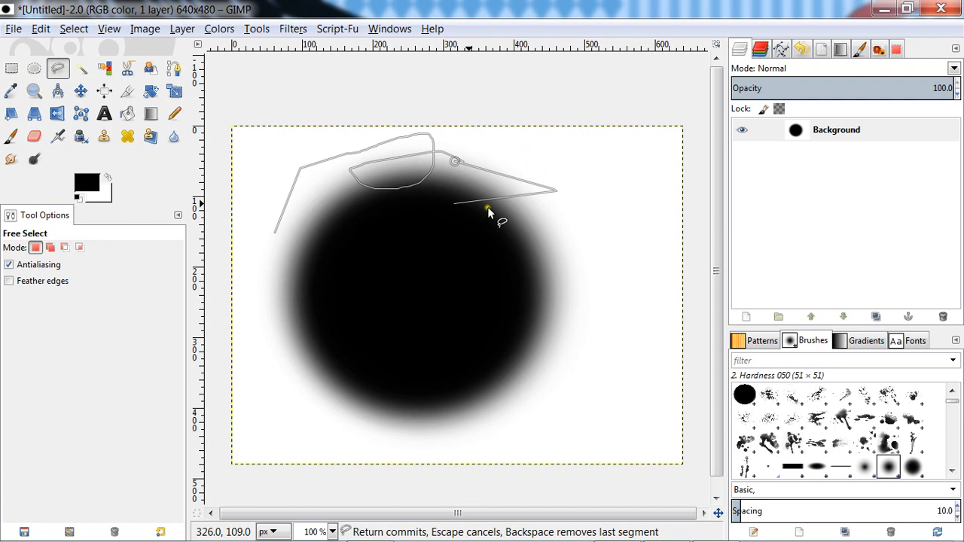
click(632, 249)
click(600, 421)
click(670, 401)
click(656, 202)
click(633, 157)
click(585, 149)
click(603, 178)
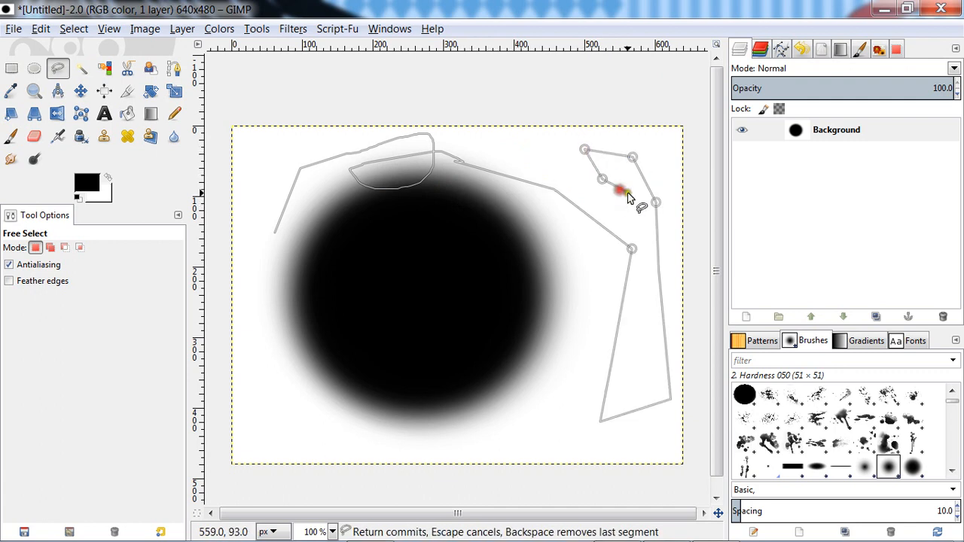
click(626, 195)
Finish the Free Select outline with a freehand scribble over the spot's upper left, close it at its starting point, and cut the selection.
click(271, 174)
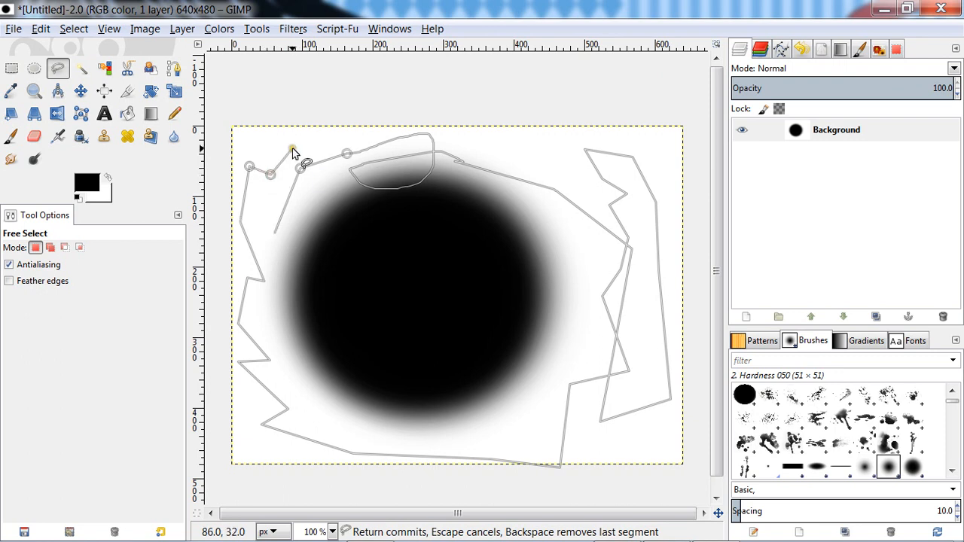
click(292, 149)
drag(294, 151, 301, 153)
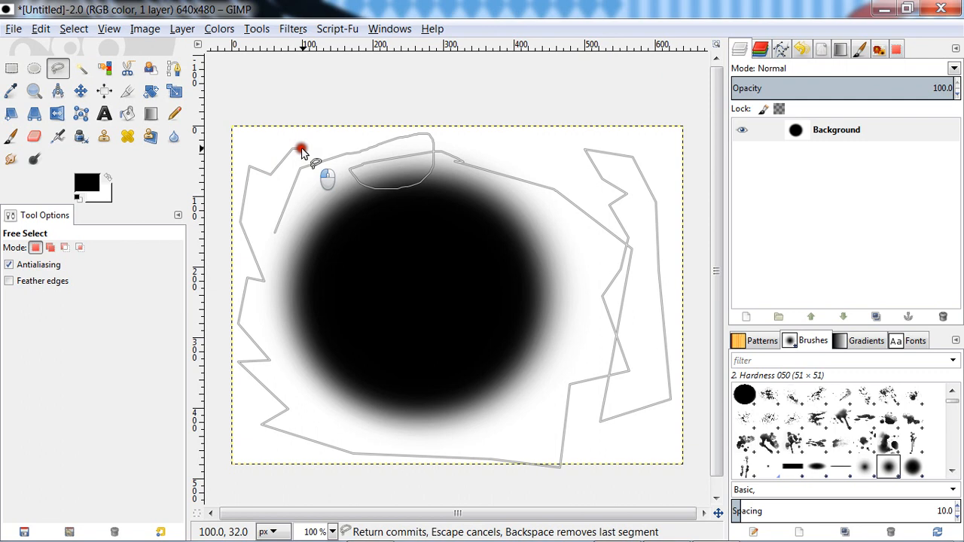
drag(301, 148, 346, 246)
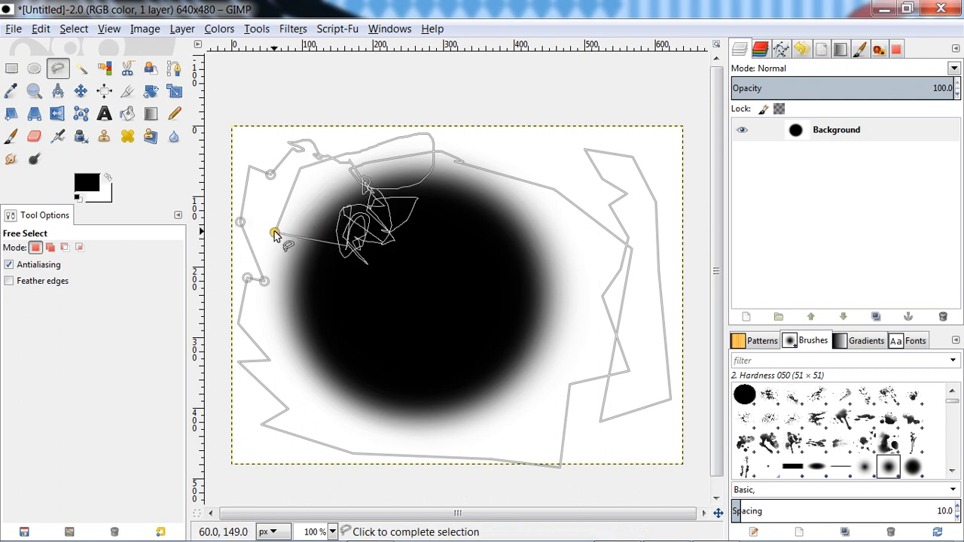
click(276, 235)
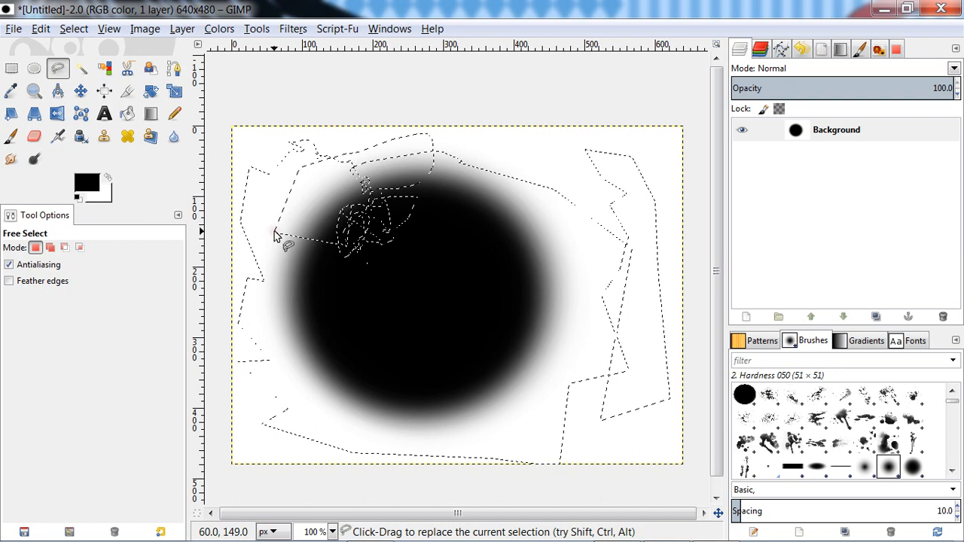
key(ctrl+x)
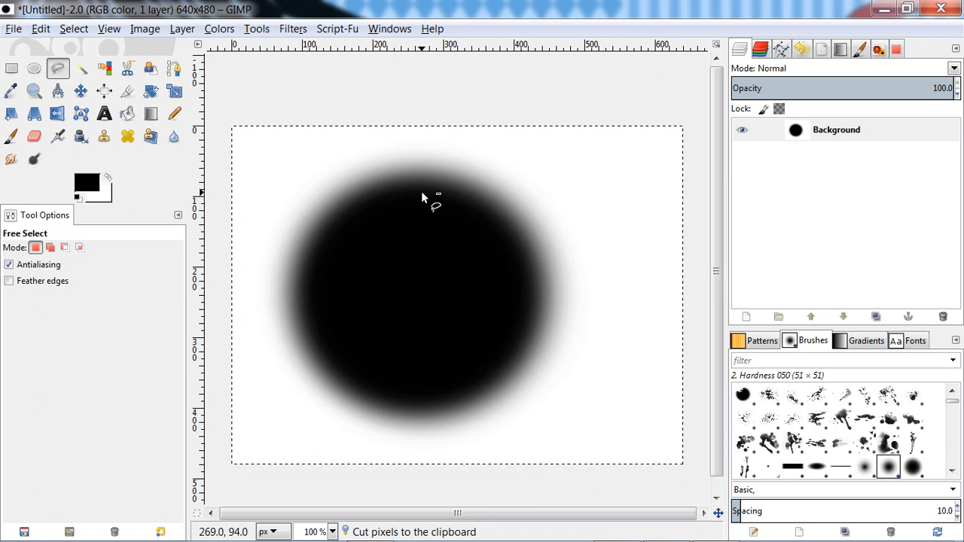
Select the large black spot with Fuzzy Select, varying the threshold, and try Select by Color on the same spot.
key(u)
click(437, 313)
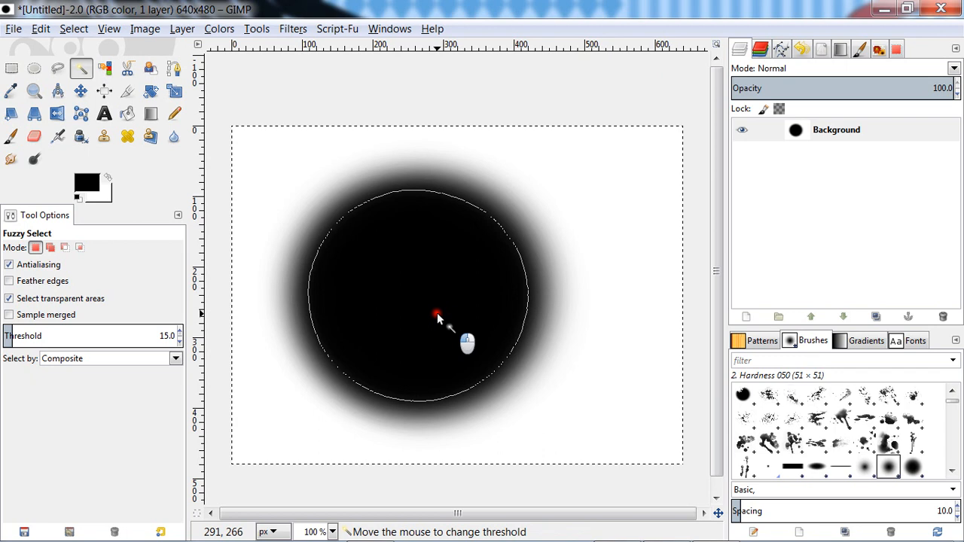
drag(437, 313, 545, 264)
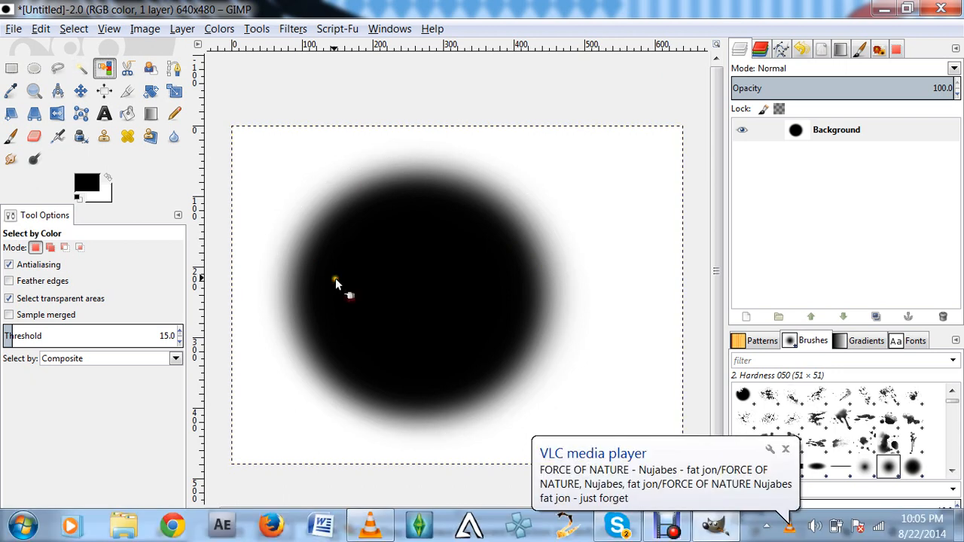
click(402, 283)
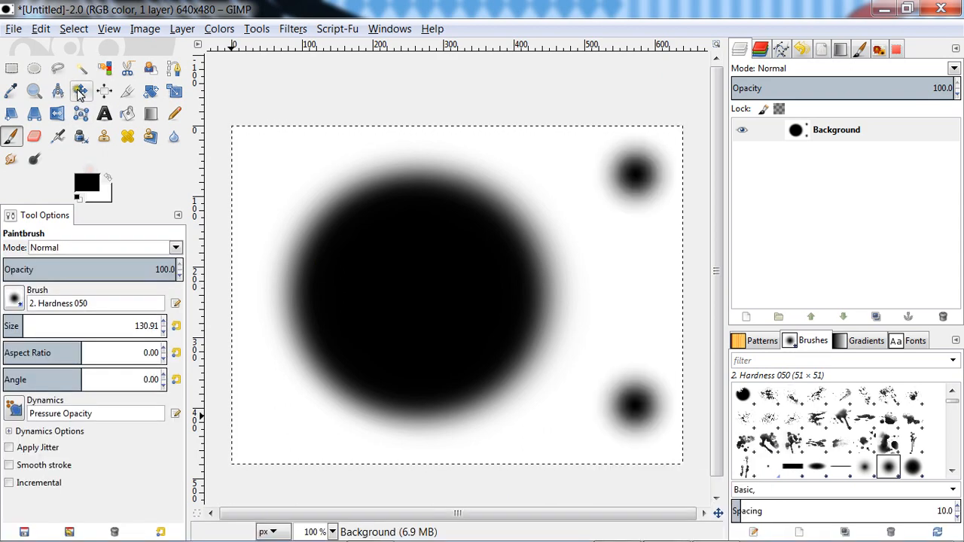
Switch through Fuzzy Select to Select by Color and select the black areas by sampling the upper small spot.
click(82, 68)
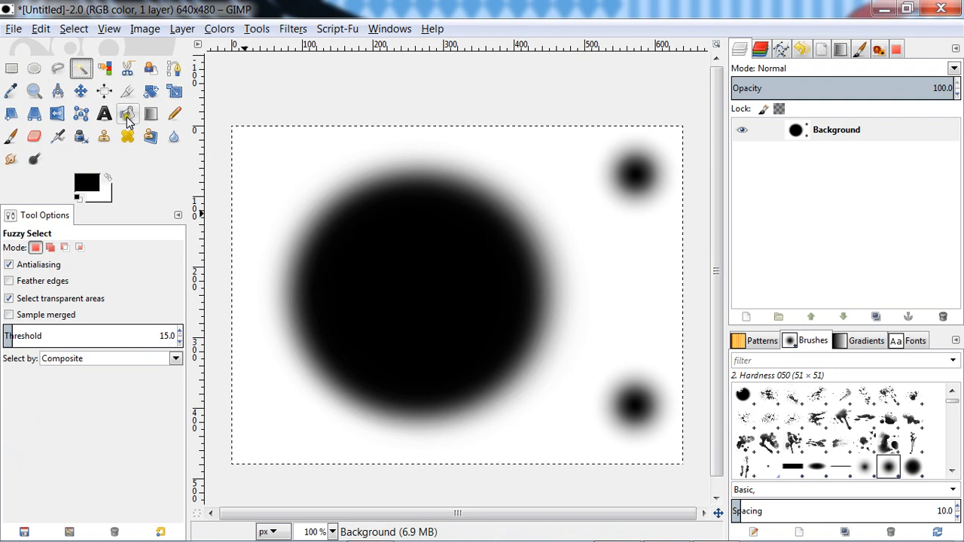
click(104, 68)
click(634, 171)
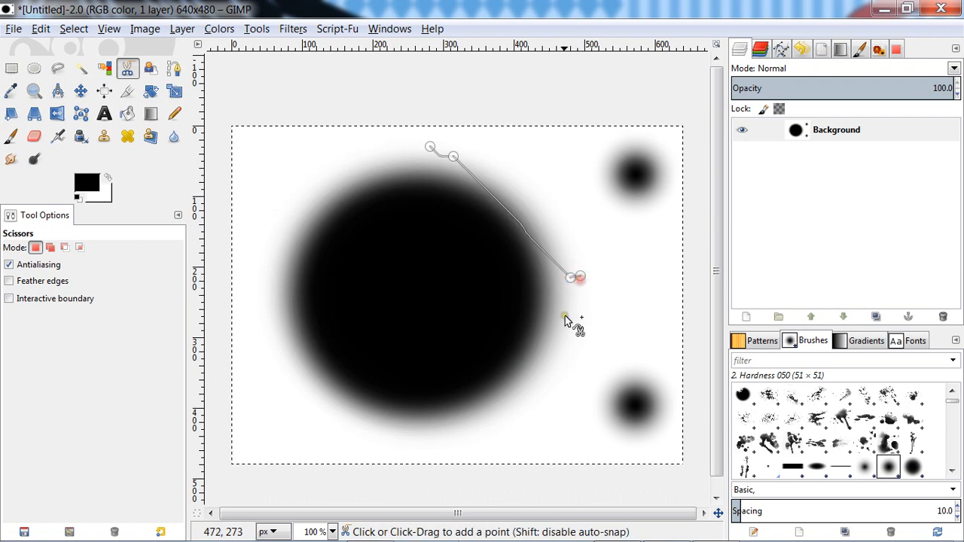
Continue the Scissors Select outline around the large black spot's lower-right edge.
click(533, 399)
click(446, 427)
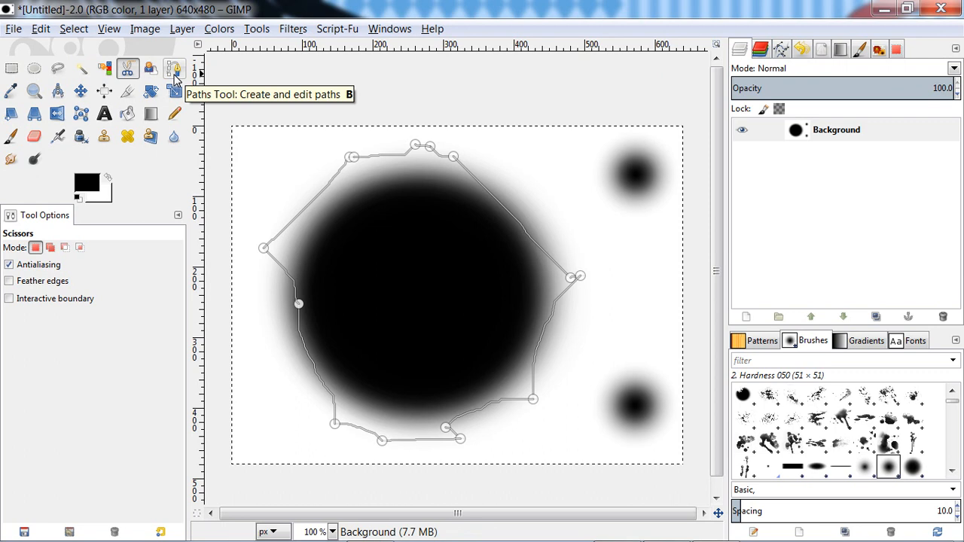
Draw a closed path around the large black spot with the Paths tool and convert it into a selection.
click(175, 71)
click(546, 388)
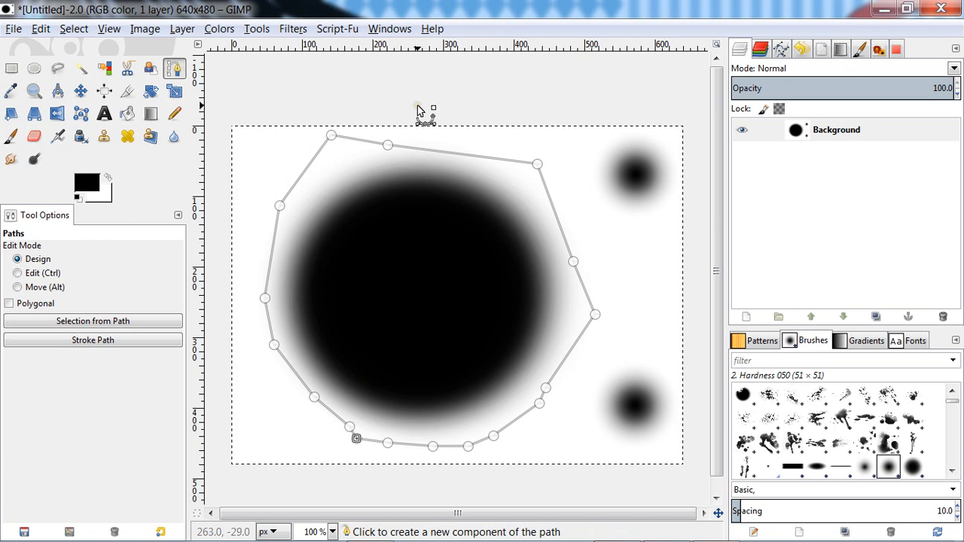
click(74, 29)
click(125, 131)
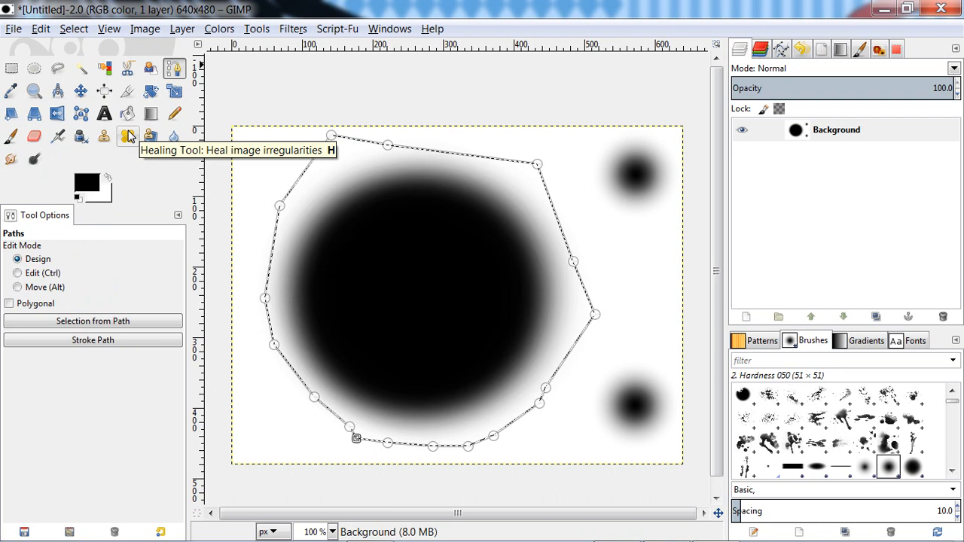
Try Foreground Select on the large black spot with a rough closed outline around the spot's right part.
key(p)
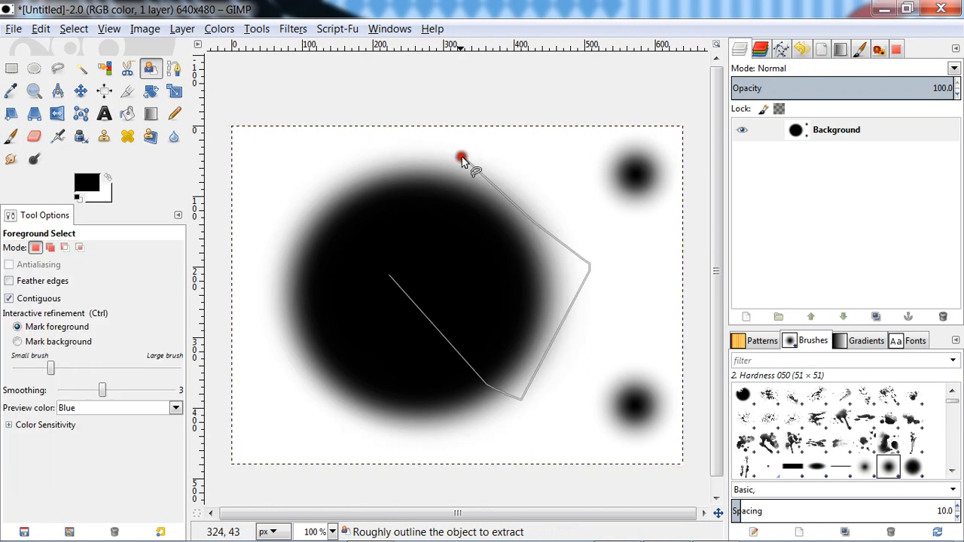
click(402, 165)
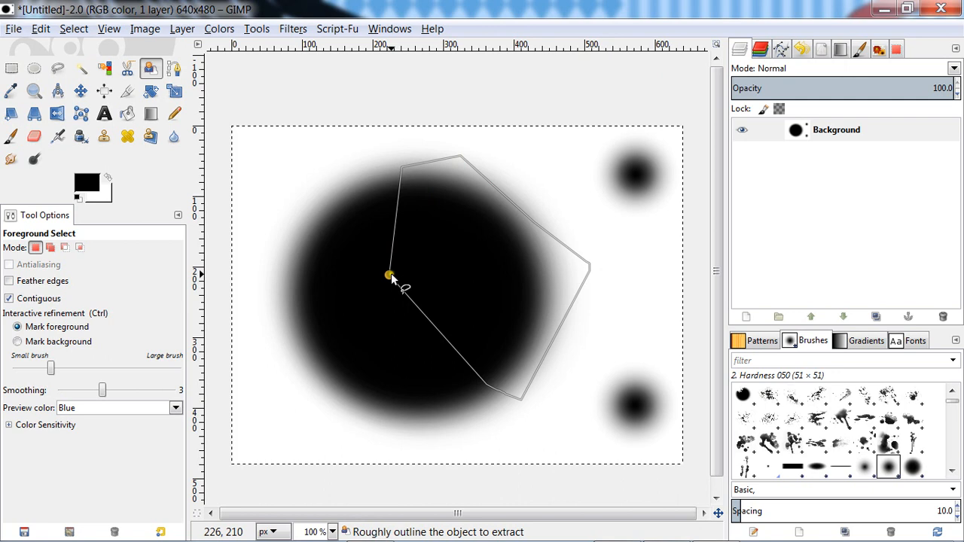
click(389, 276)
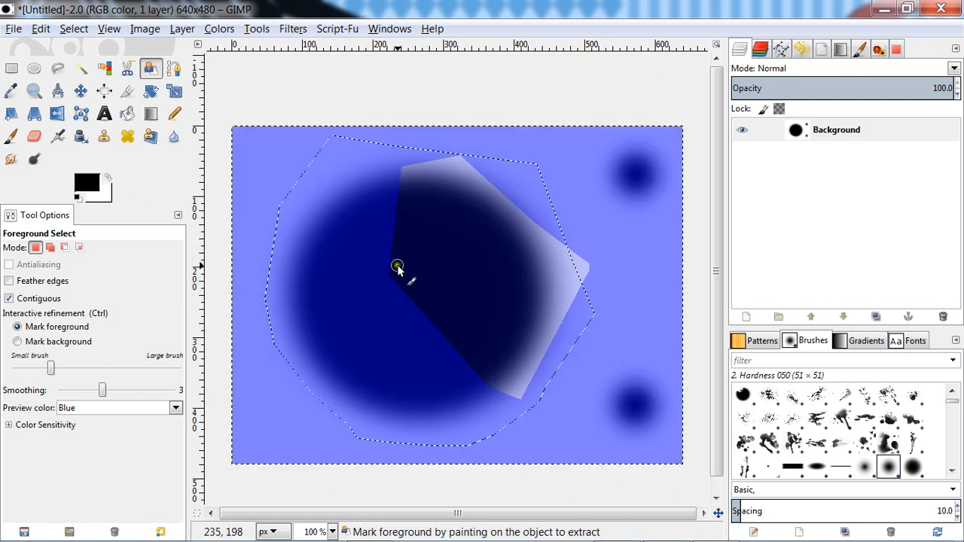
key(ctrl)
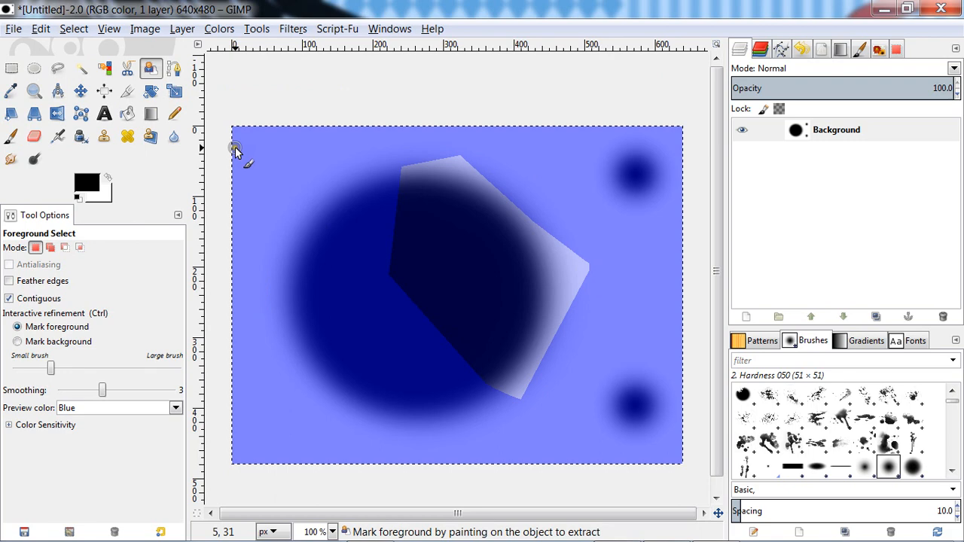
click(41, 28)
click(50, 48)
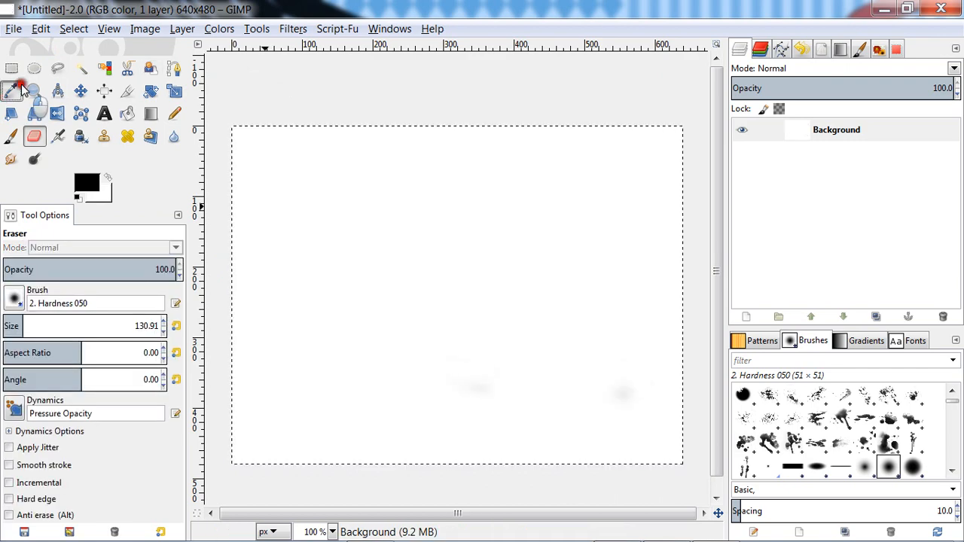
Look at the Color Picker options and measure a distance and angle from the blank canvas's centre with the Measure tool.
click(13, 91)
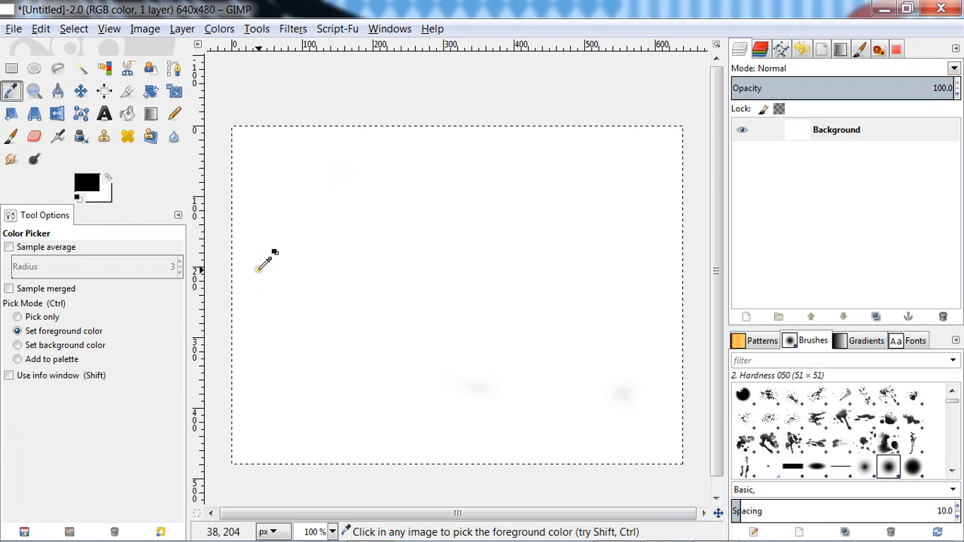
click(57, 90)
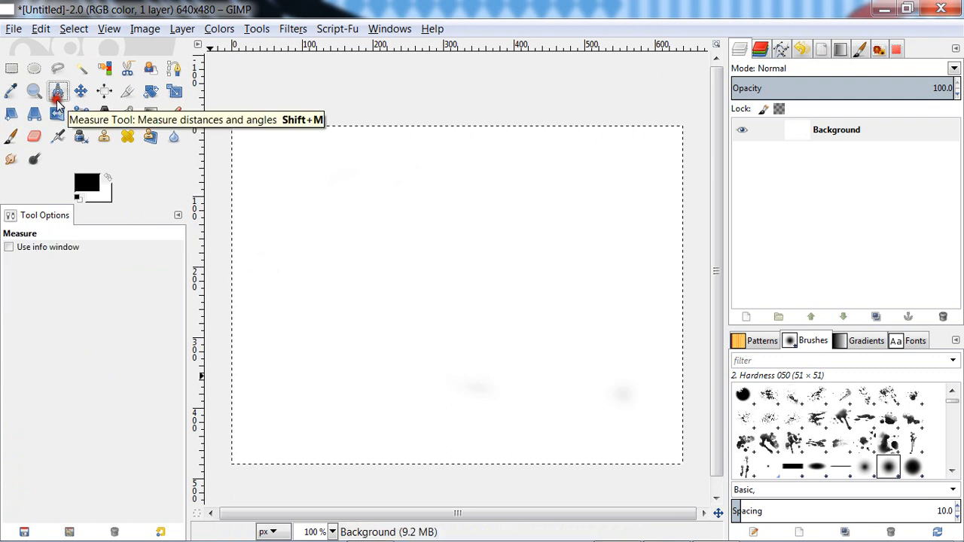
click(309, 210)
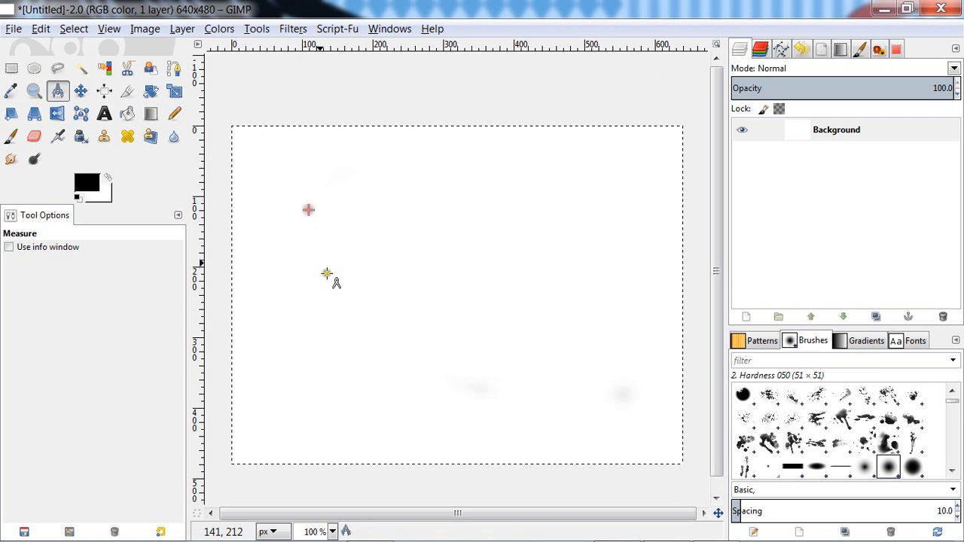
drag(439, 302, 680, 290)
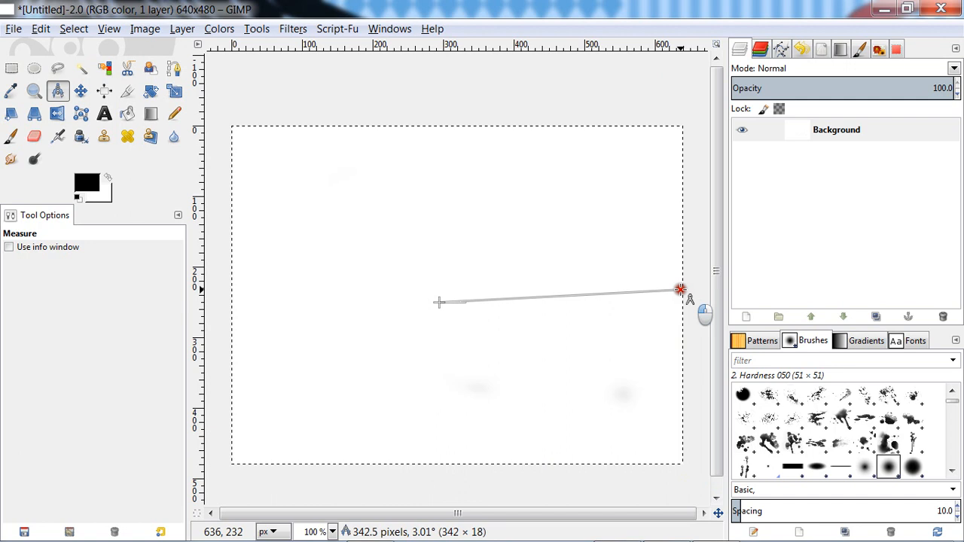
drag(680, 290, 474, 353)
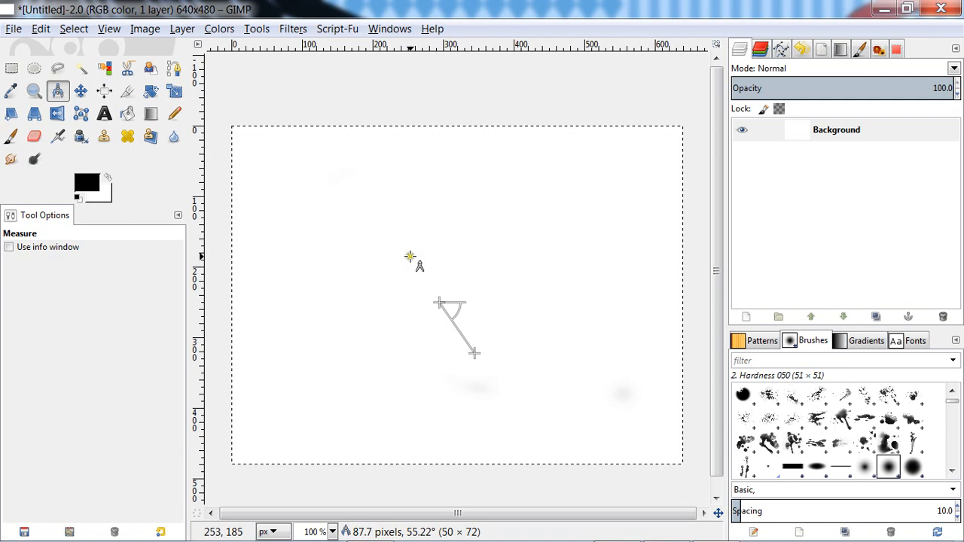
Try moving the Background layer down and to the right with the Move tool.
key(m)
drag(292, 220, 329, 239)
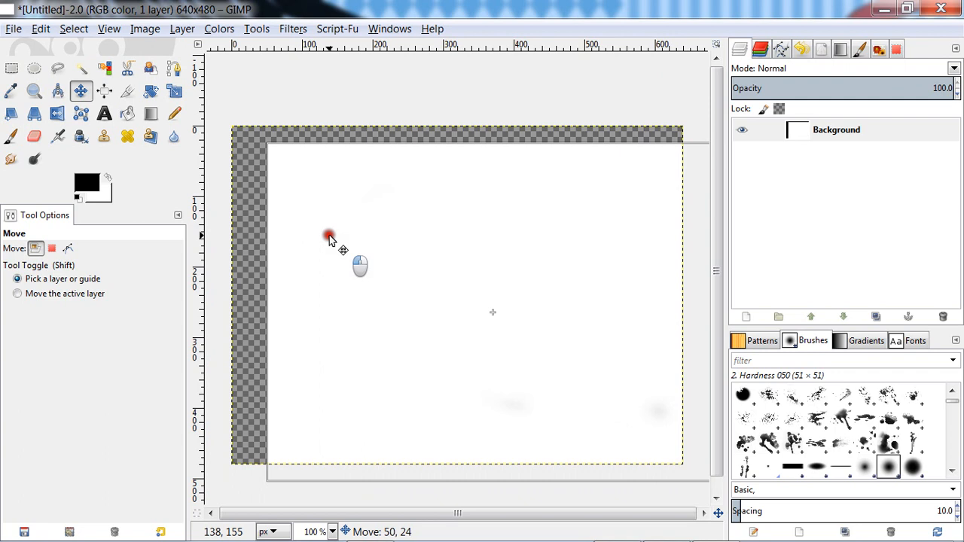
drag(330, 238, 424, 267)
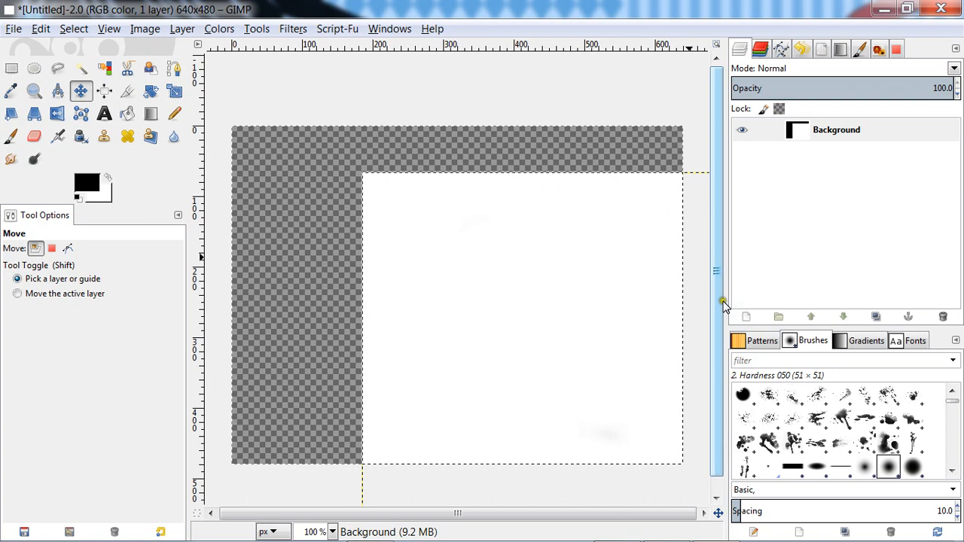
key(ctrl+z)
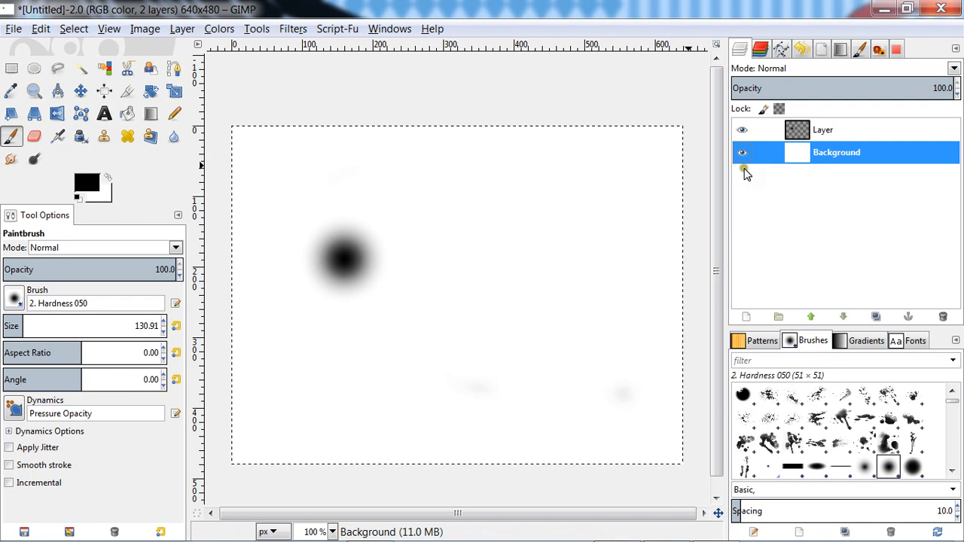
Try moving the black spot's layer and the Background layer separately with the Move tool.
key(m)
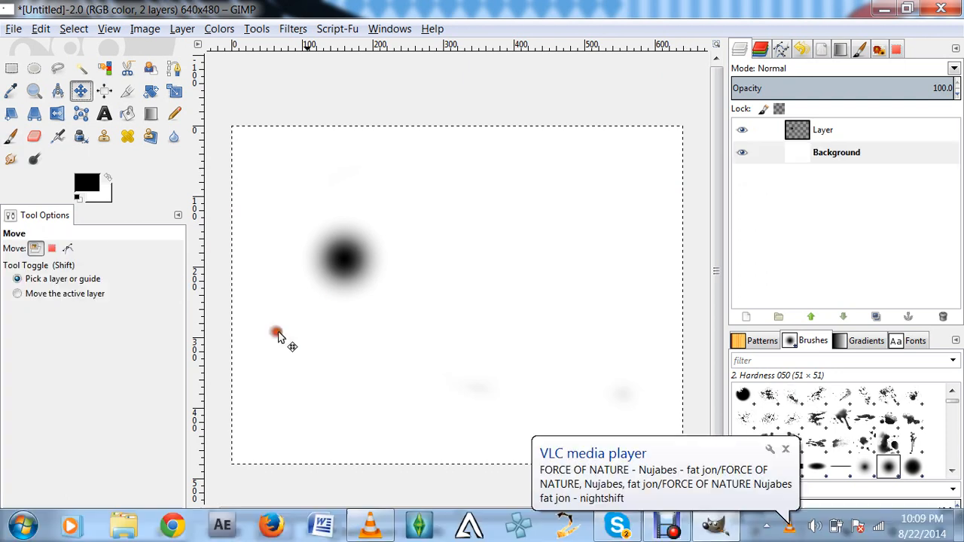
click(343, 262)
drag(343, 262, 386, 273)
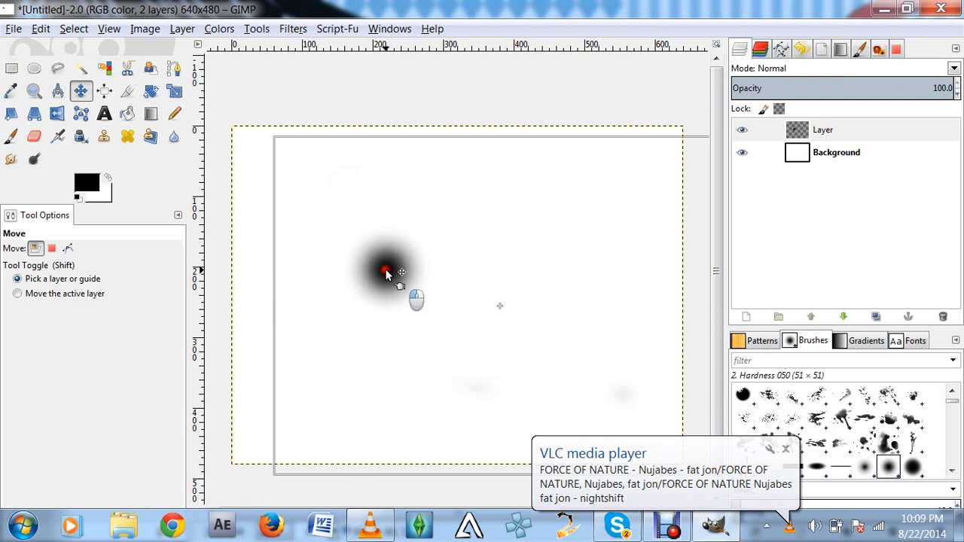
drag(385, 273, 472, 257)
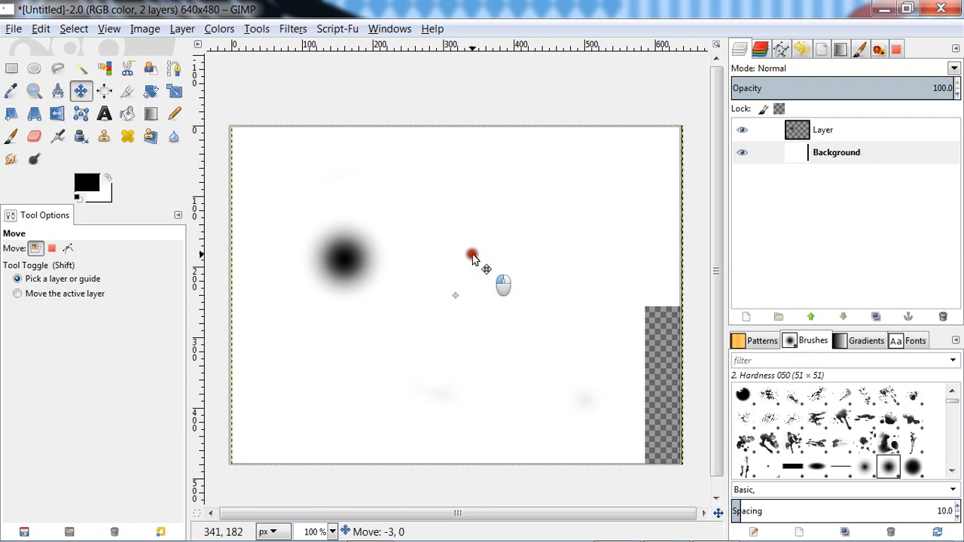
drag(472, 257, 510, 250)
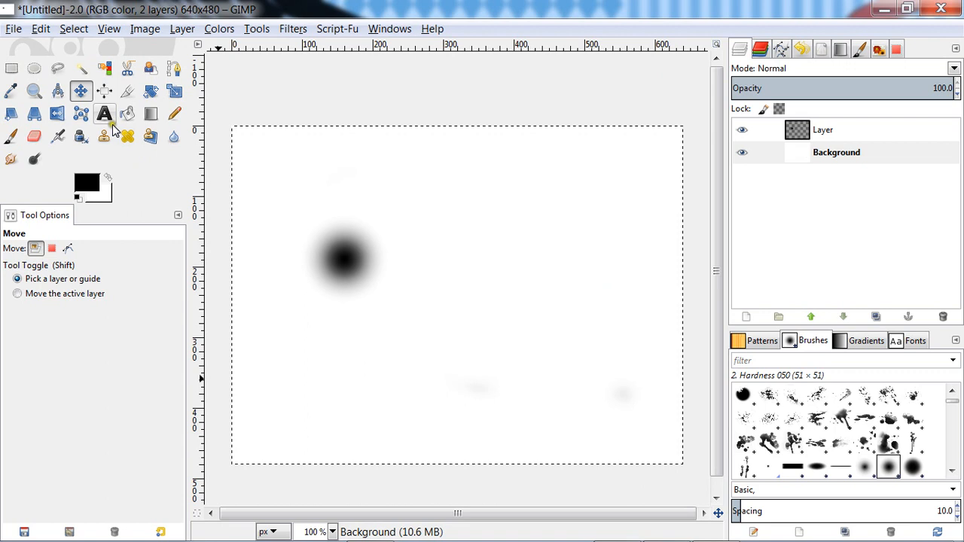
Pick the black spot's layer with the Align tool and try aligning its right edge relative to First item.
key(q)
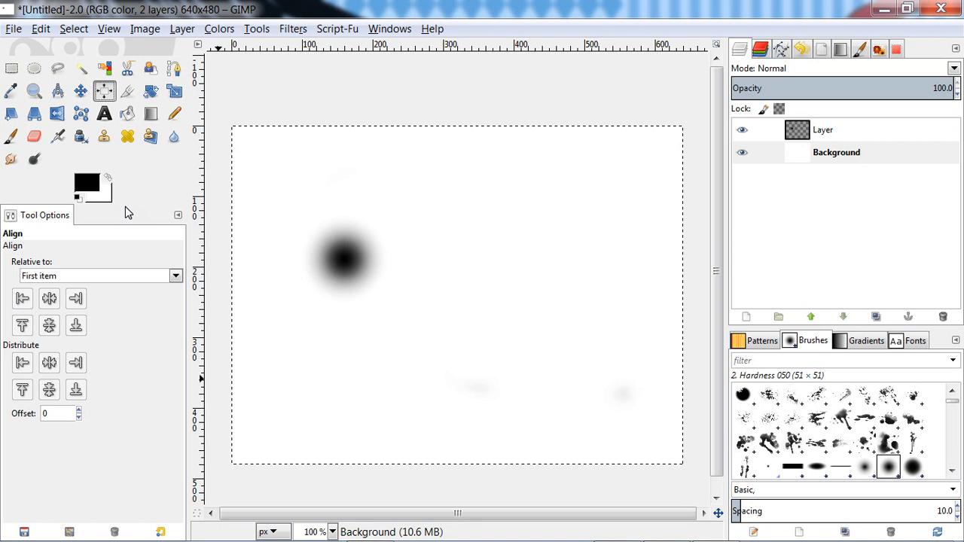
click(829, 130)
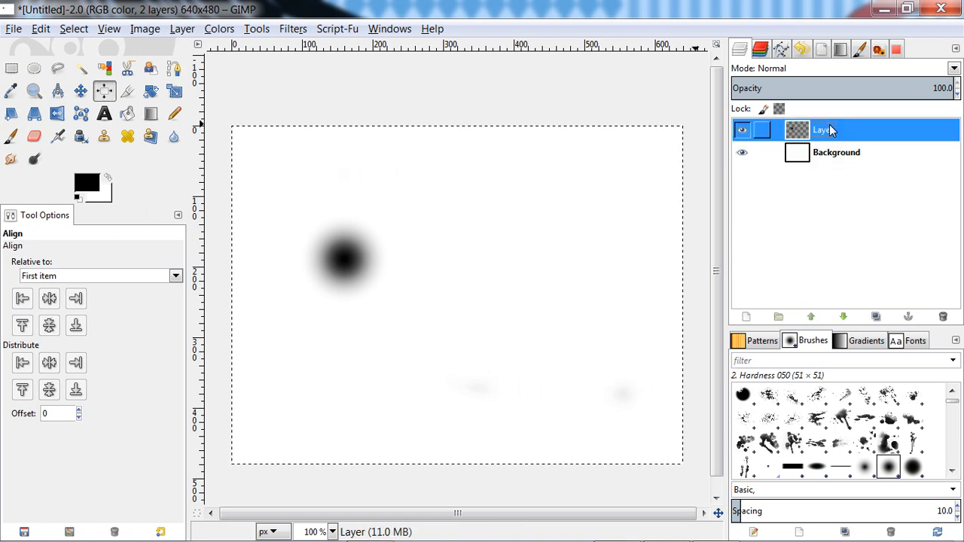
right_click(829, 130)
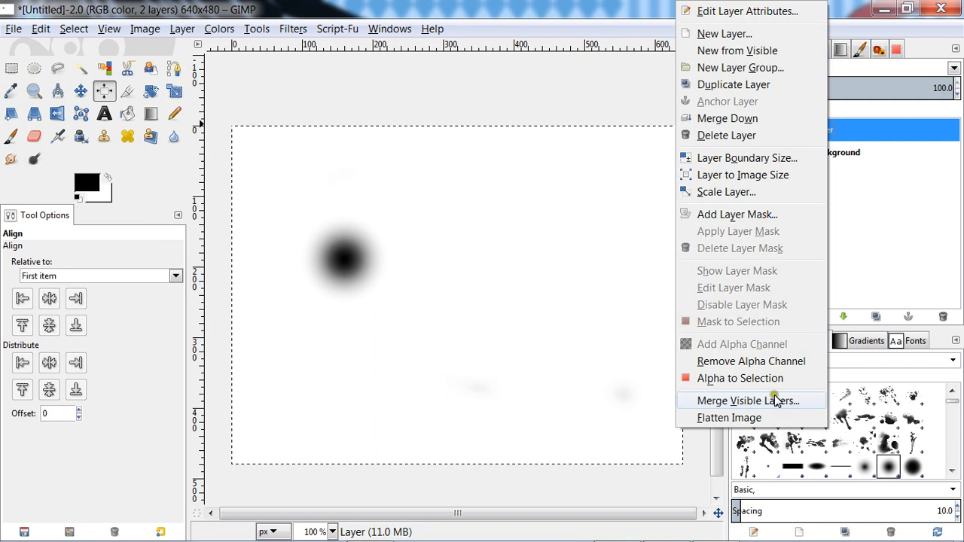
click(347, 254)
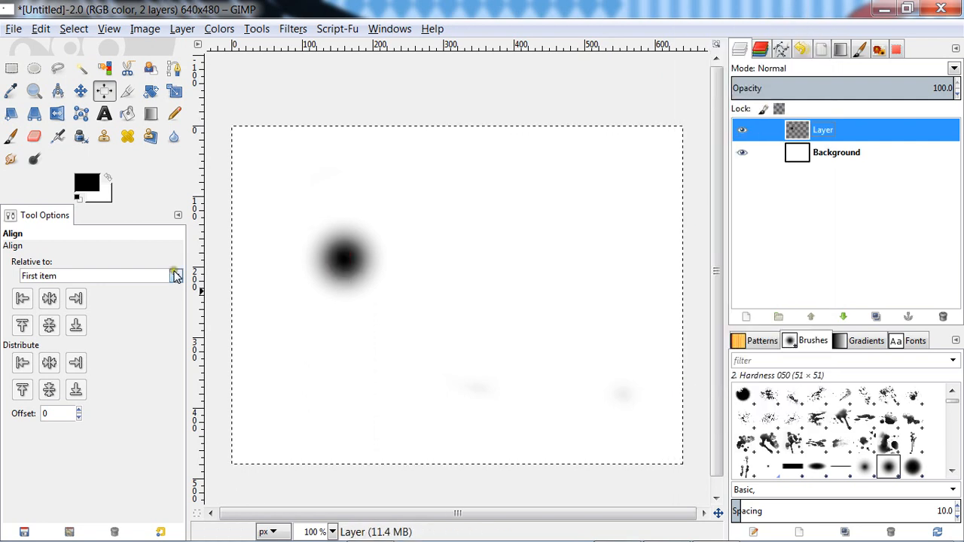
click(350, 264)
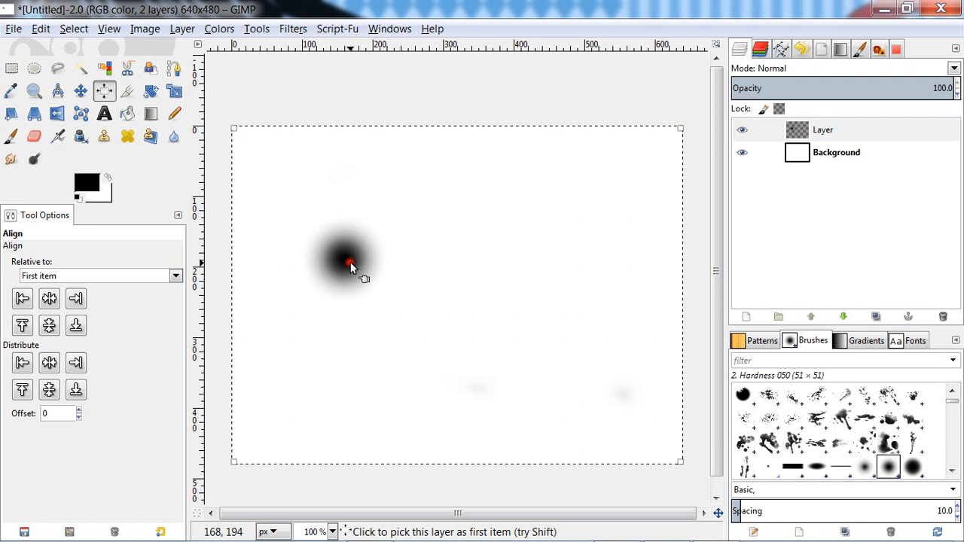
click(75, 298)
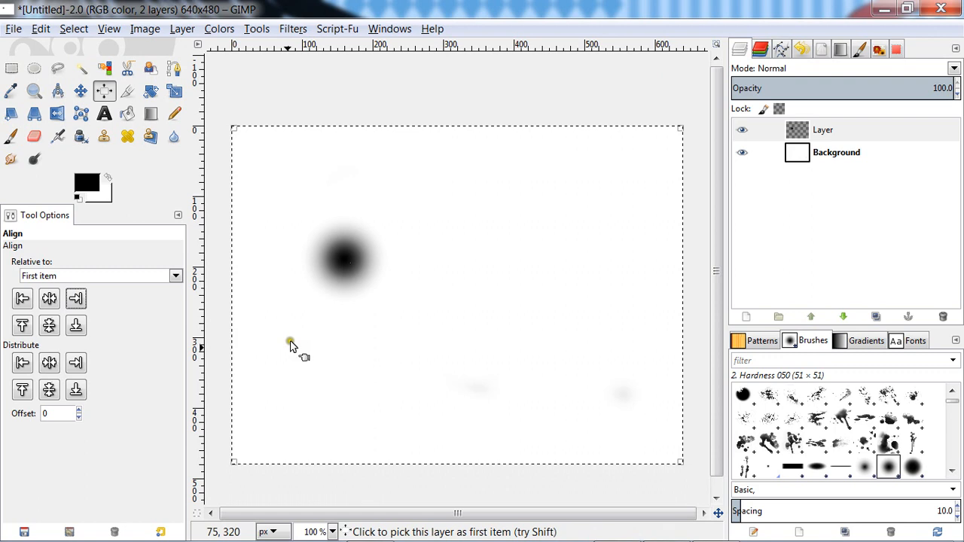
Select the black spot by applying Alpha to Selection to its layer.
click(863, 145)
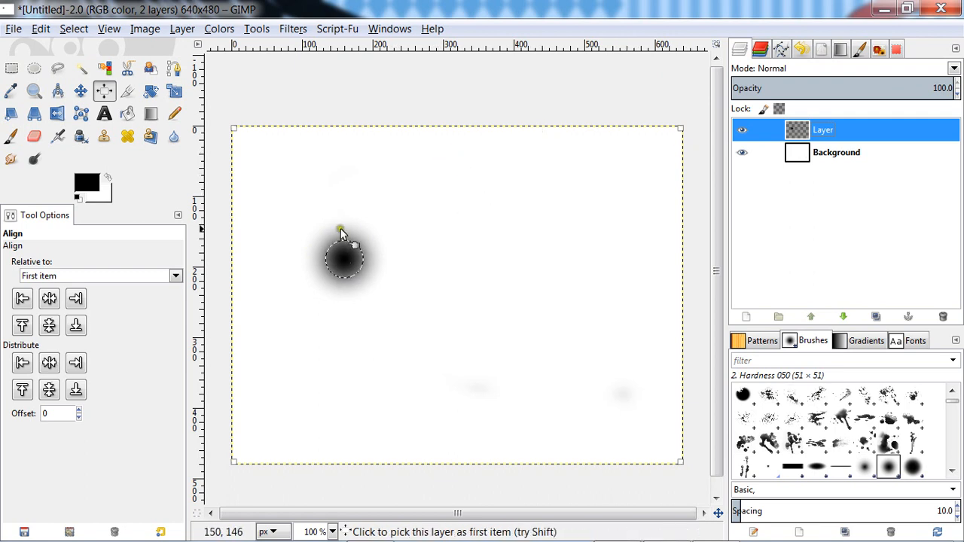
right_click(812, 131)
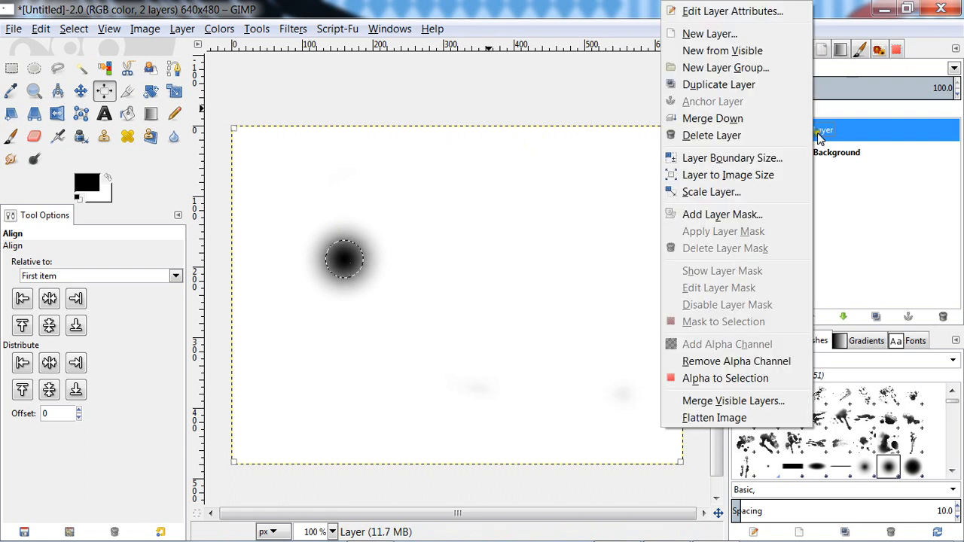
click(725, 379)
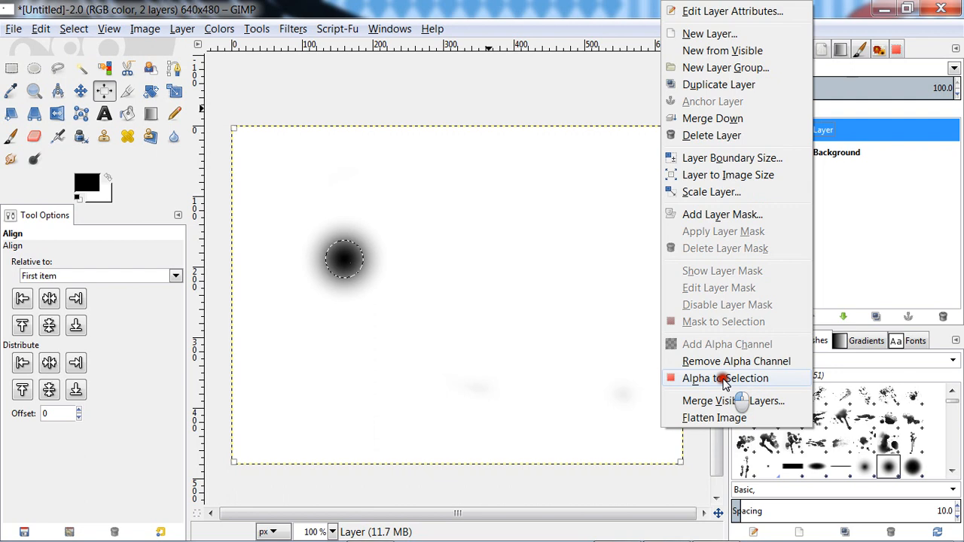
Try Fit Canvas to Layers on the image and Layer to Image Size on the black spot's layer.
click(145, 28)
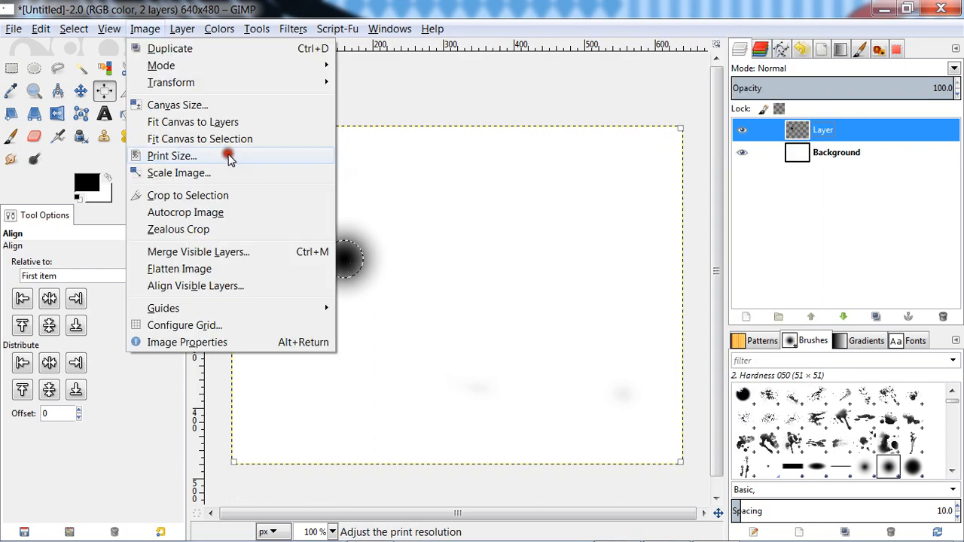
click(240, 122)
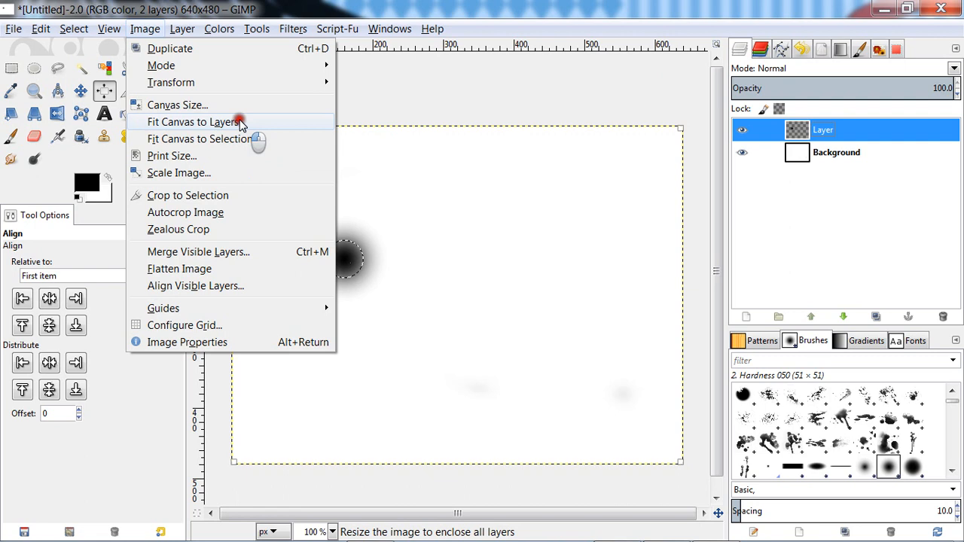
right_click(822, 134)
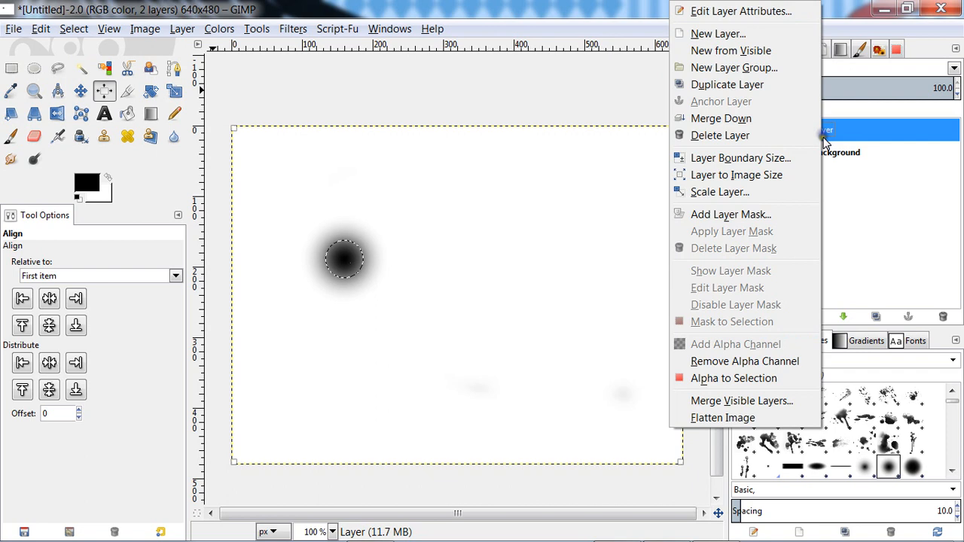
click(776, 175)
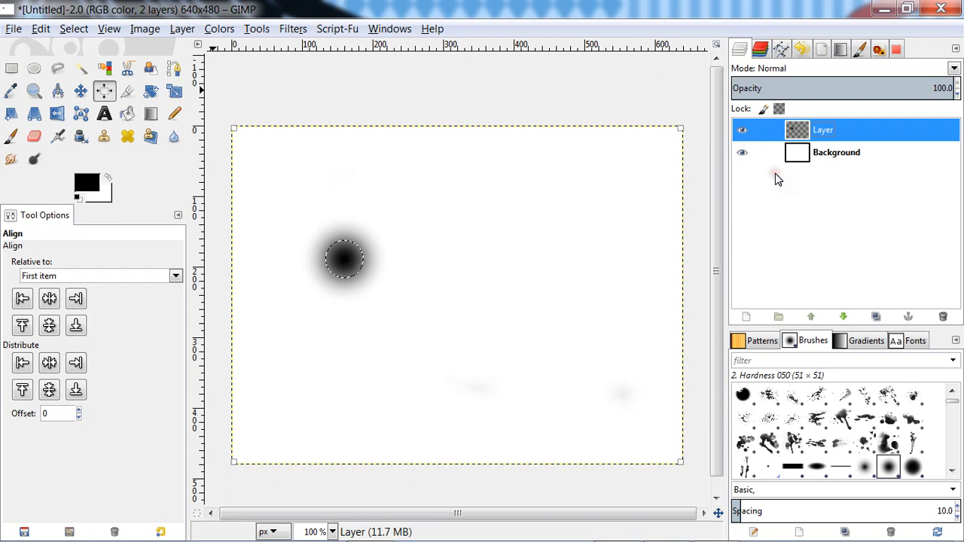
Shrink the black spot's layer to a smaller rectangle around the spot using Layer Boundary Size.
click(155, 142)
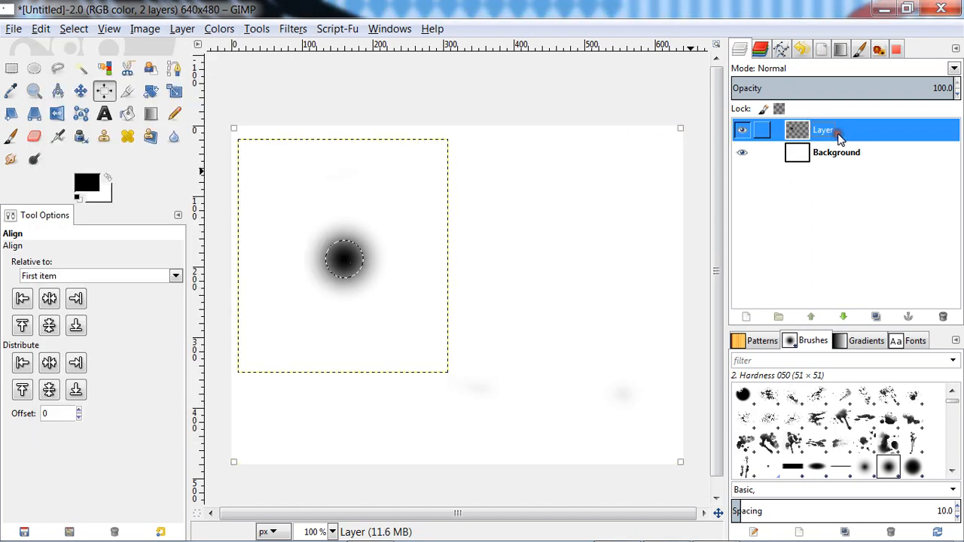
right_click(837, 135)
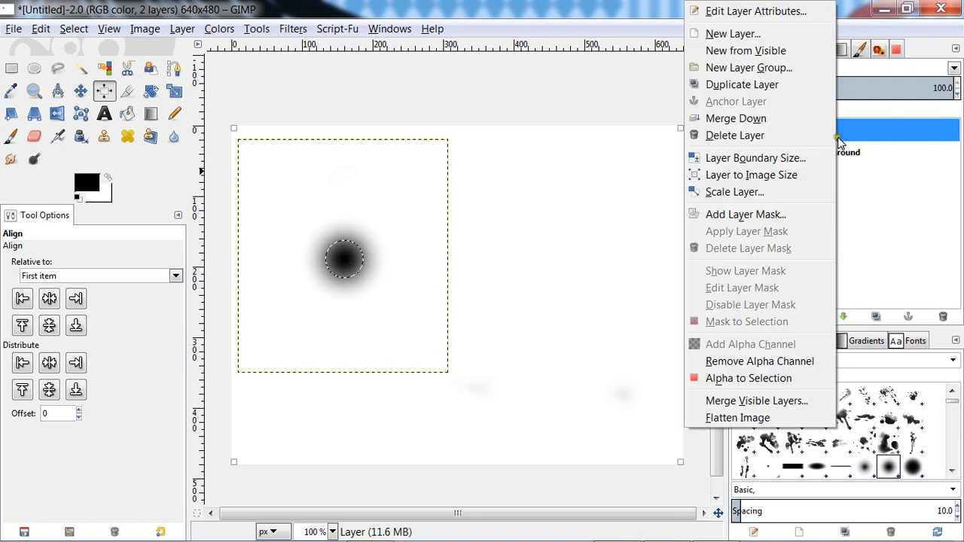
click(791, 157)
drag(230, 386, 211, 367)
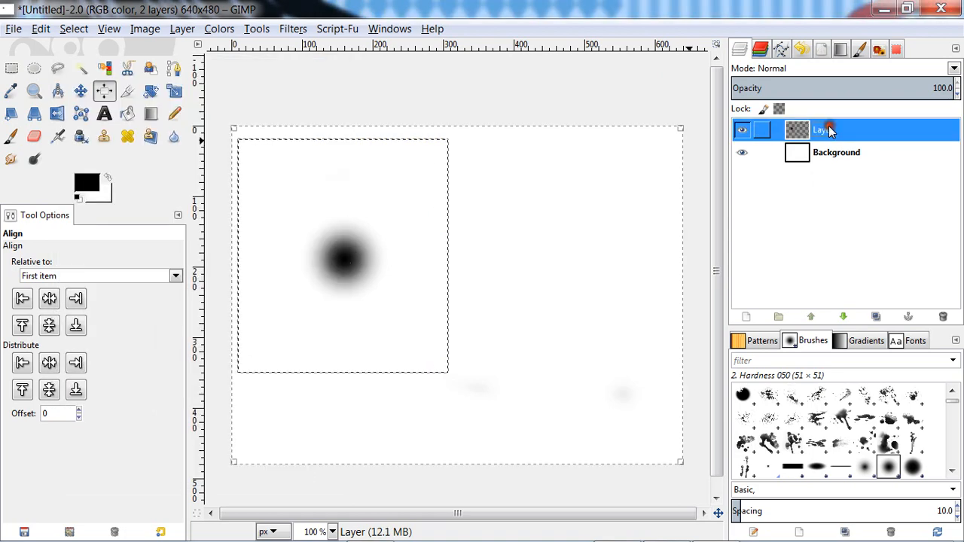
Centre the resized black spot's layer horizontally with the Align tool.
right_click(830, 129)
click(866, 130)
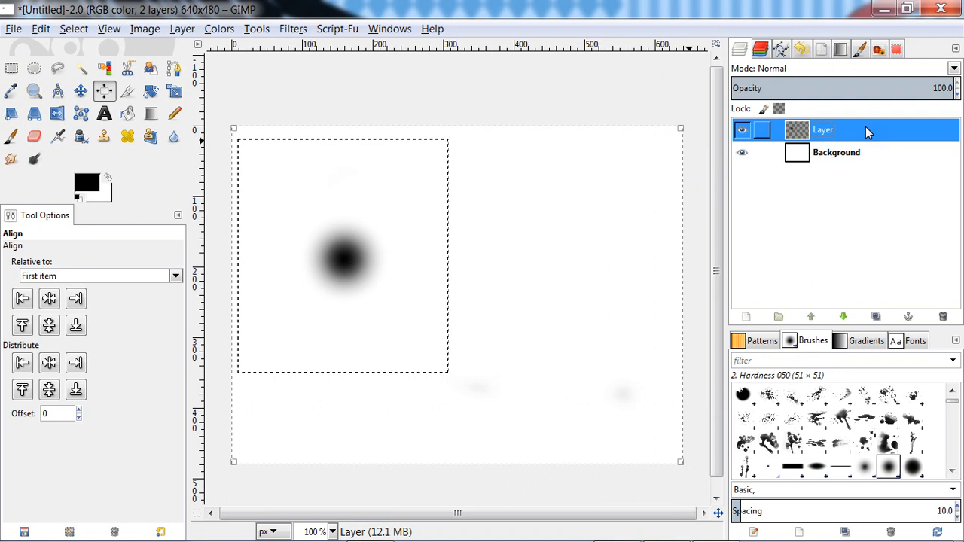
click(49, 298)
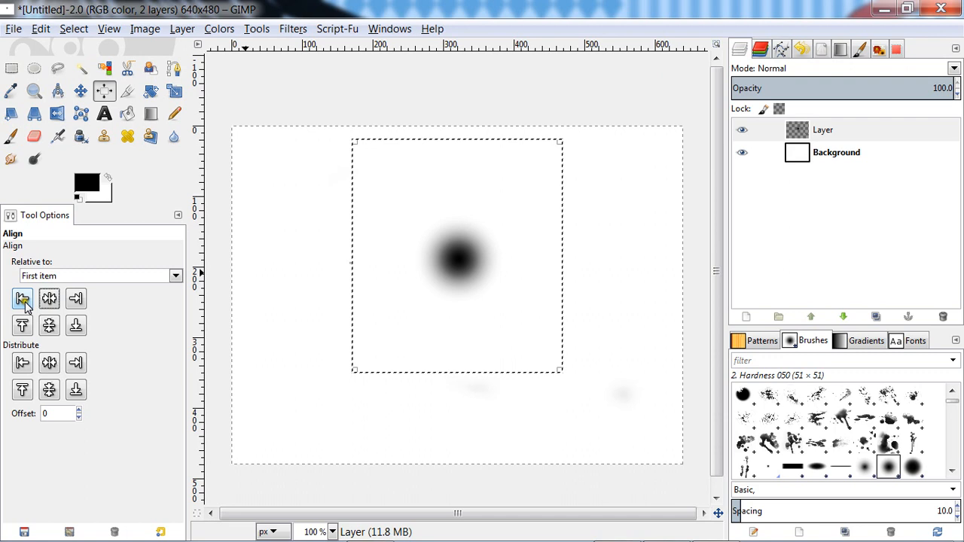
Try aligning the black spot's layer to the left and top edges, and distributing its vertical centre, with the Align tool.
click(353, 239)
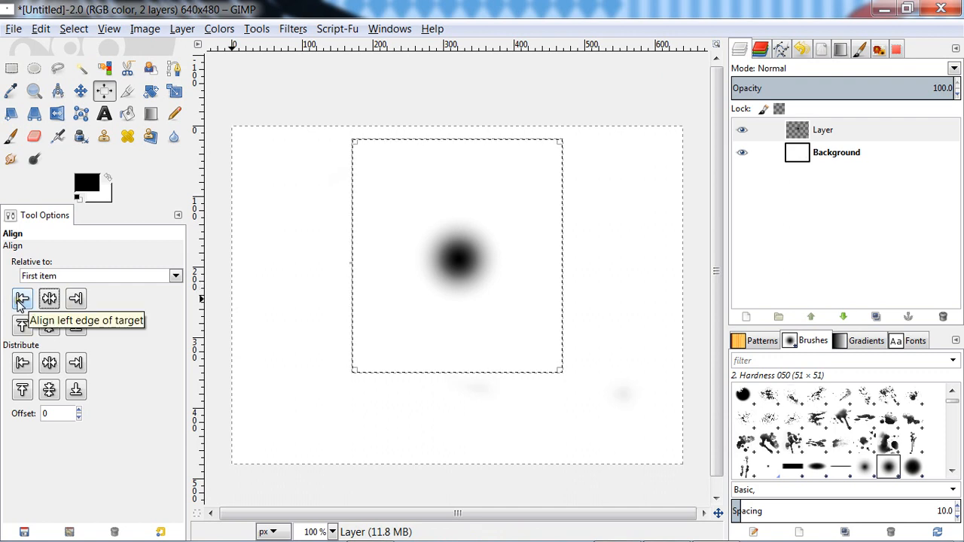
click(22, 298)
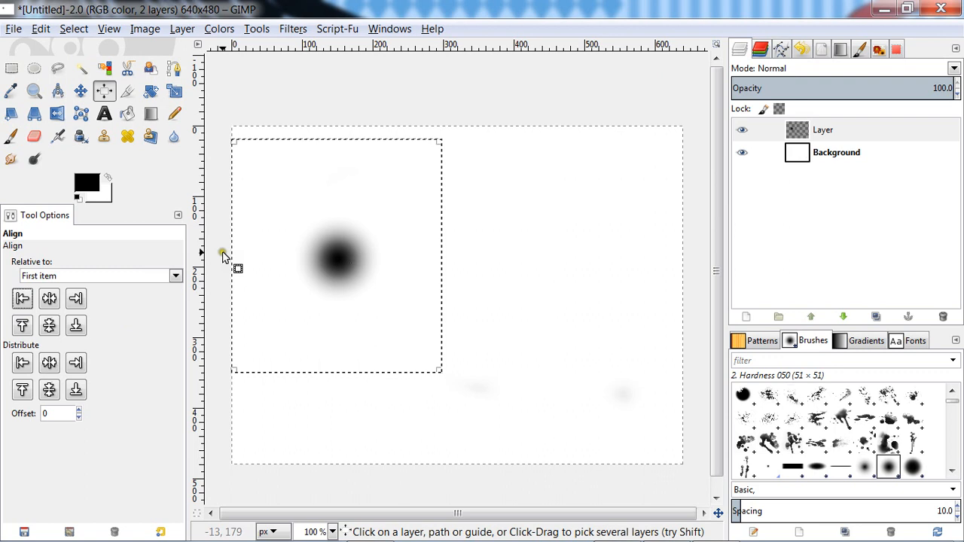
click(23, 326)
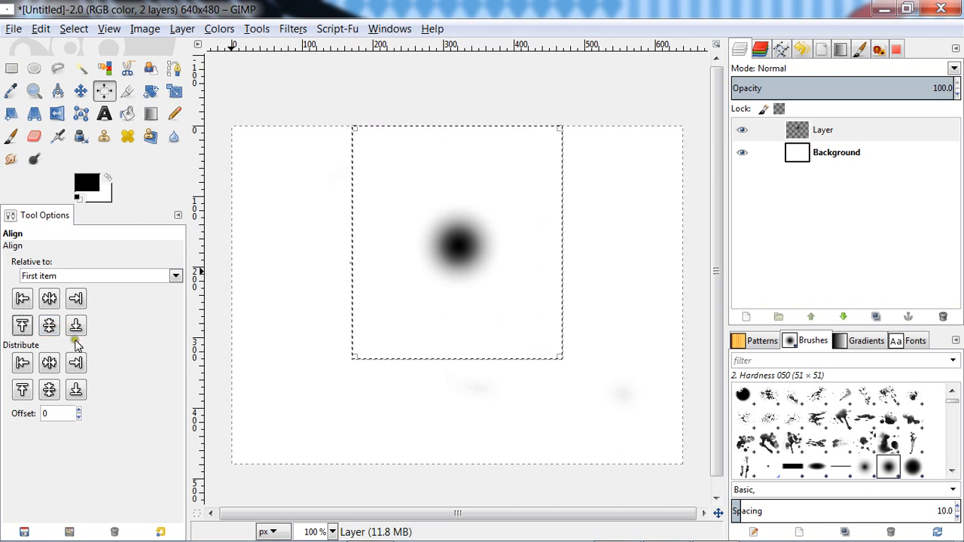
click(52, 362)
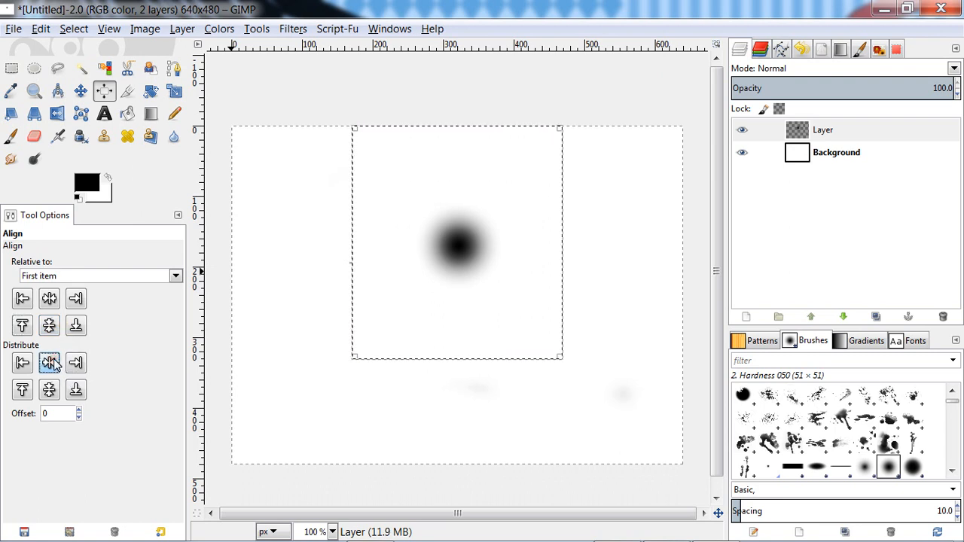
click(54, 361)
click(49, 389)
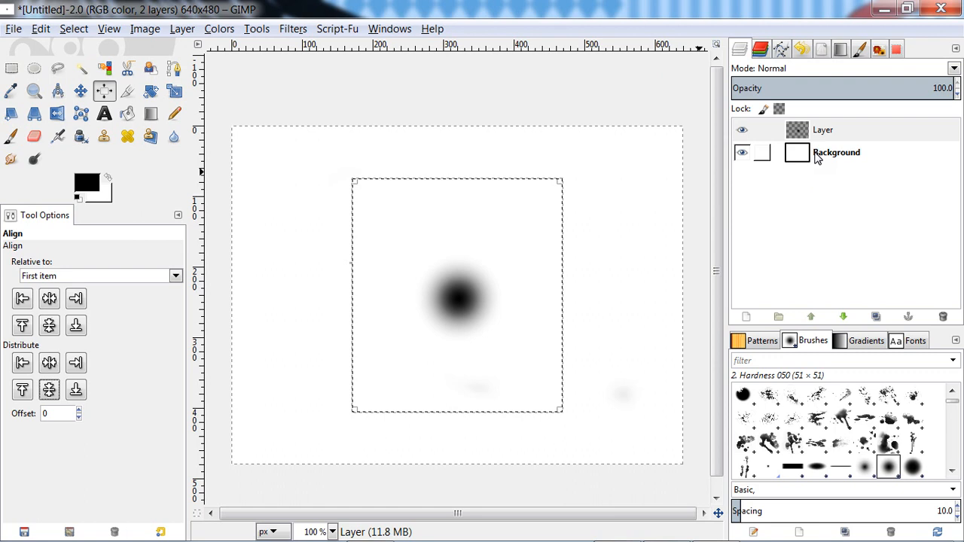
key(ctrl+z)
Try framing the black spot with a crop area of about 199 × 140 px at position 85, 96, and cut the pixels.
click(127, 90)
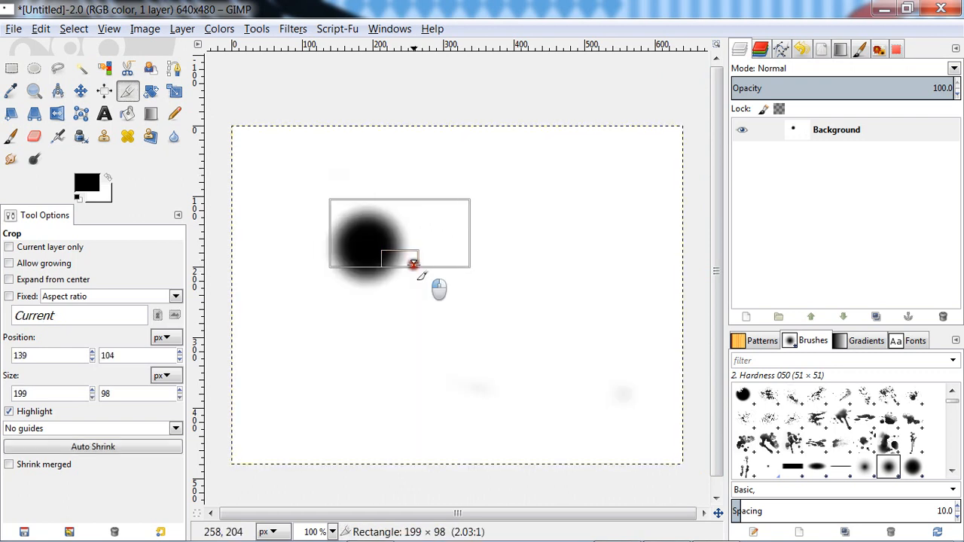
drag(415, 264, 415, 295)
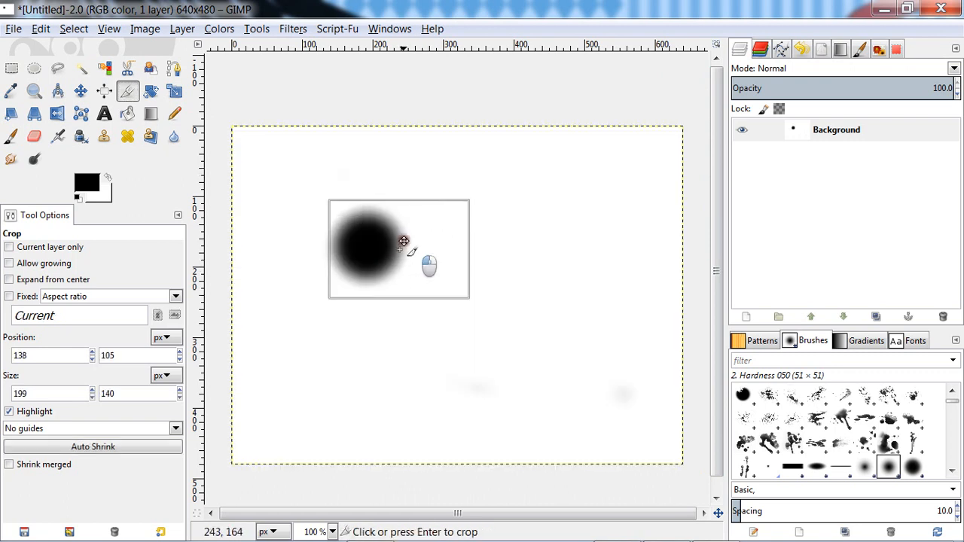
drag(404, 241, 365, 236)
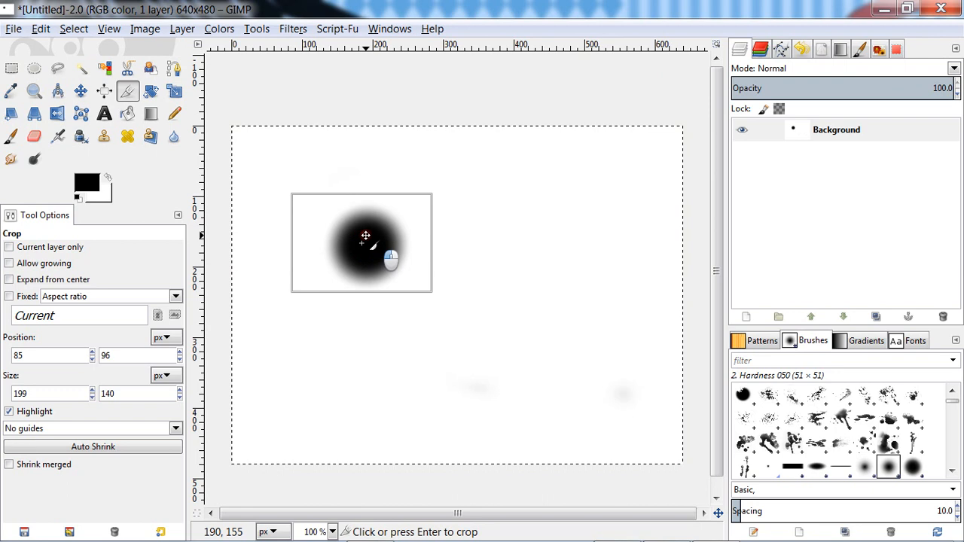
key(ctrl+x)
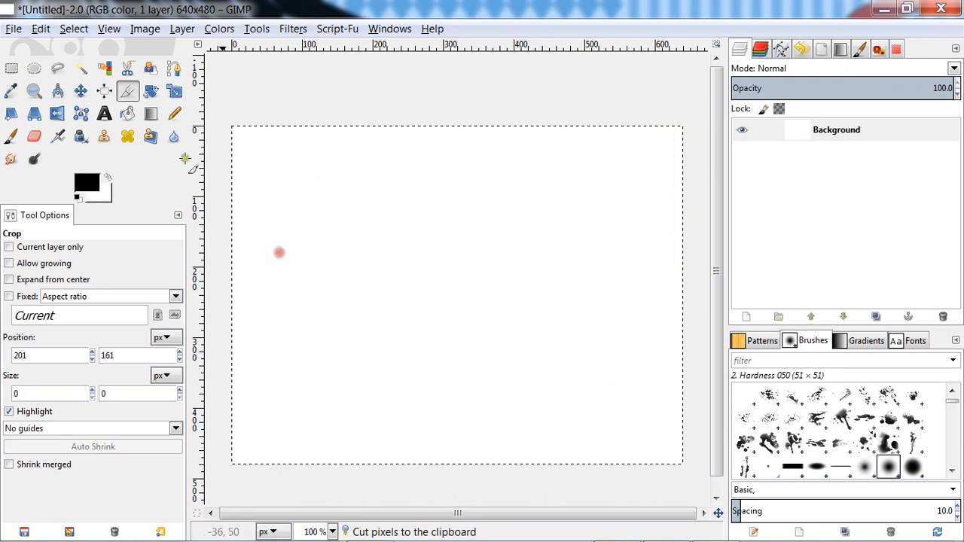
Activate the Rotate tool and open Left Punch.png from the document history.
click(149, 92)
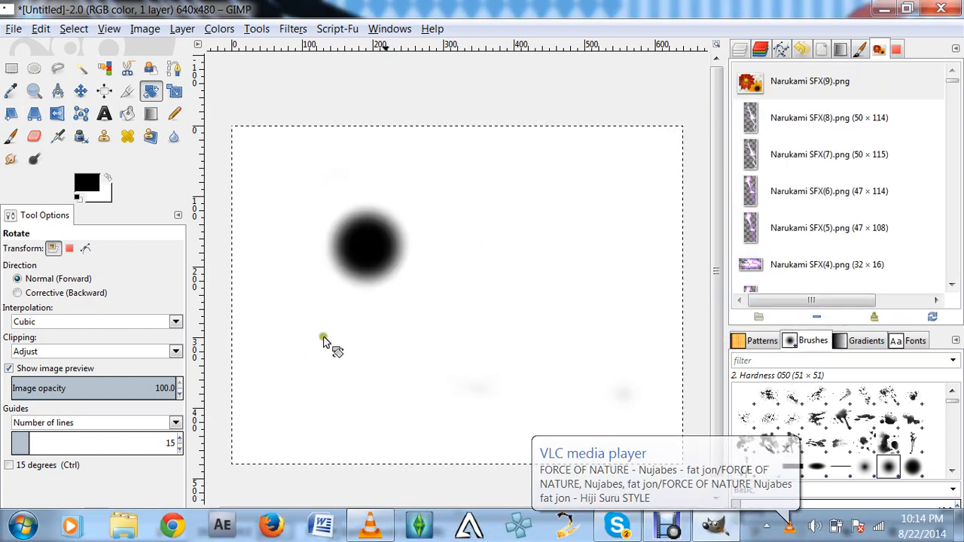
click(955, 94)
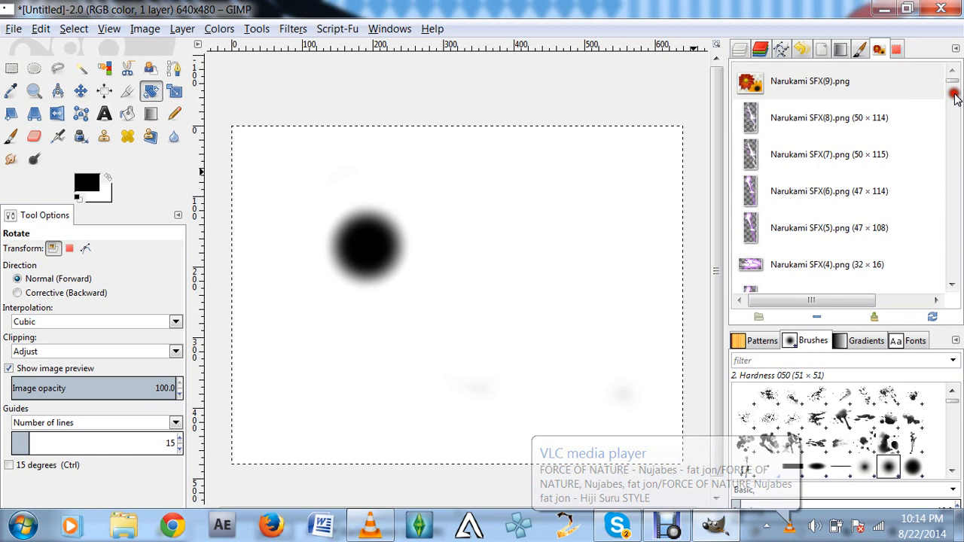
drag(953, 98, 951, 131)
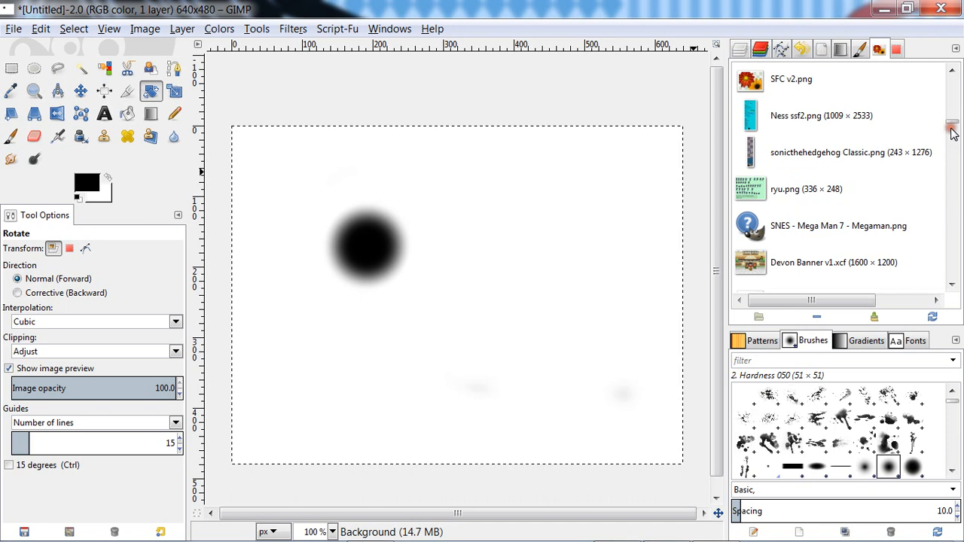
drag(953, 132, 958, 103)
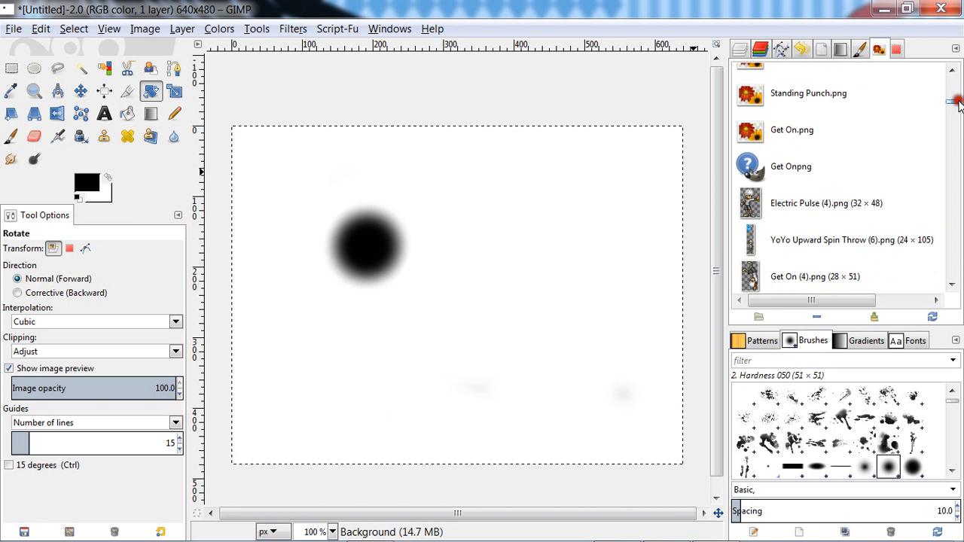
drag(959, 103, 921, 113)
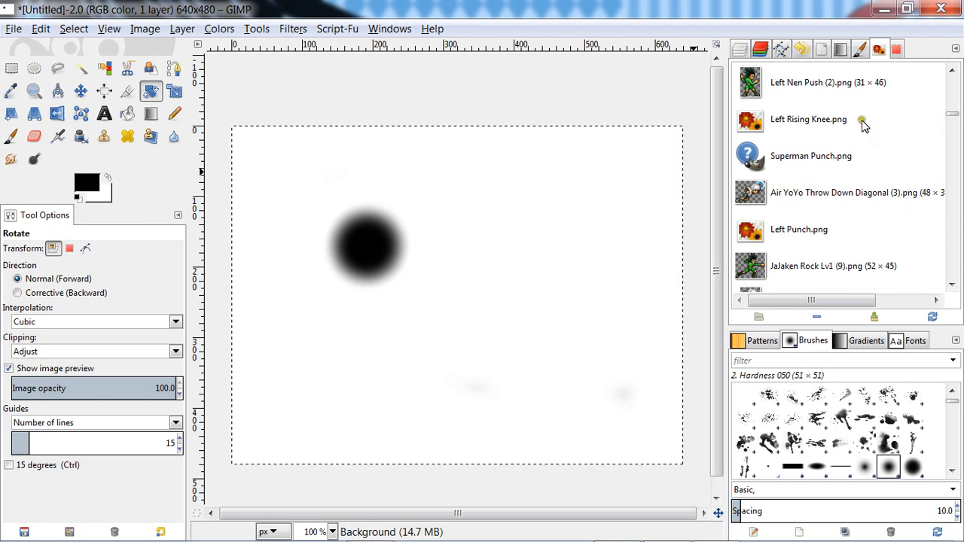
click(779, 238)
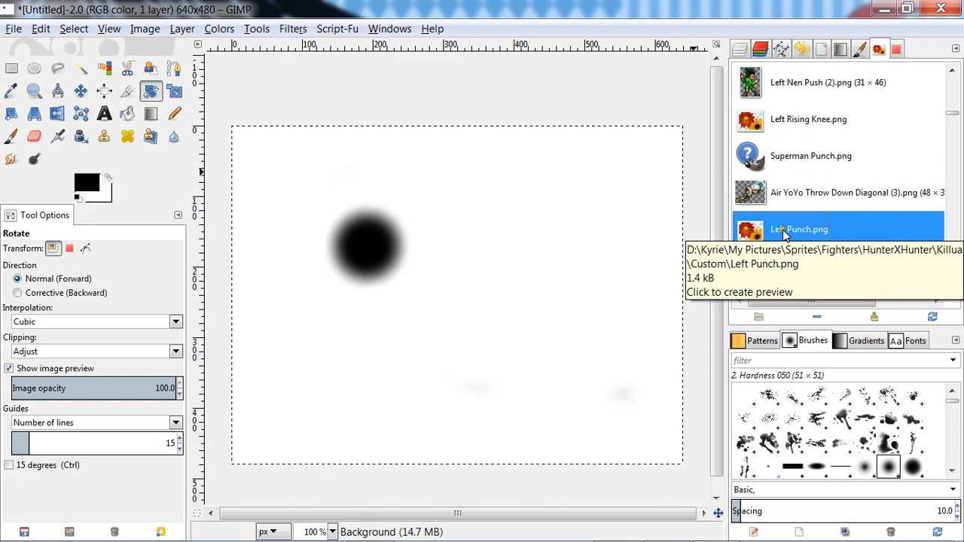
double_click(784, 230)
Try rotating the Left Punch sprite freehand with Cubic interpolation, to angles of about 54 and 65 degrees.
drag(553, 272, 570, 299)
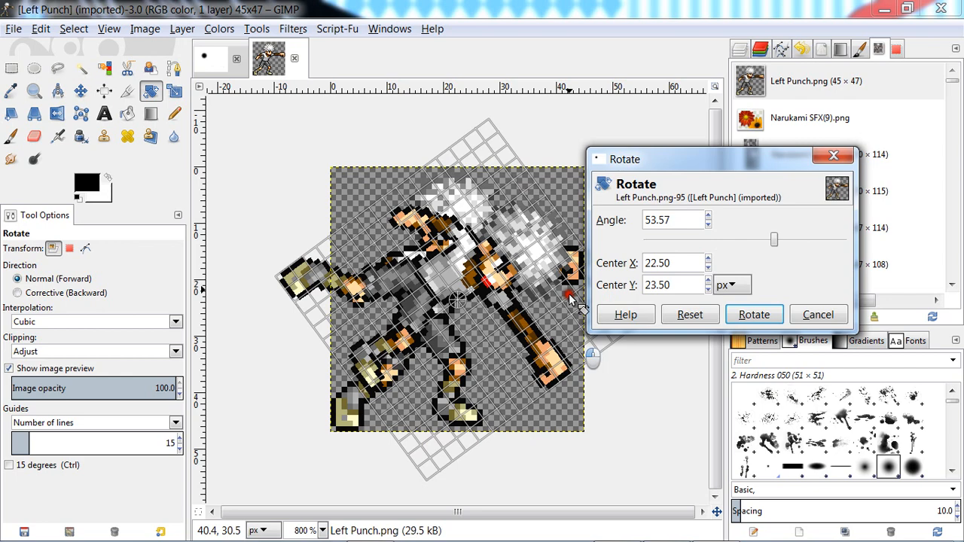
drag(571, 298, 600, 265)
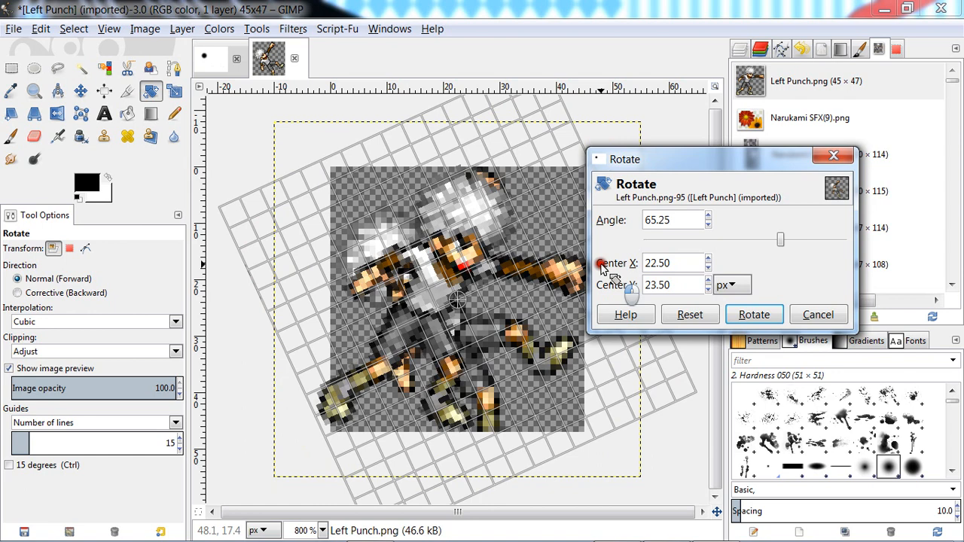
key(Escape)
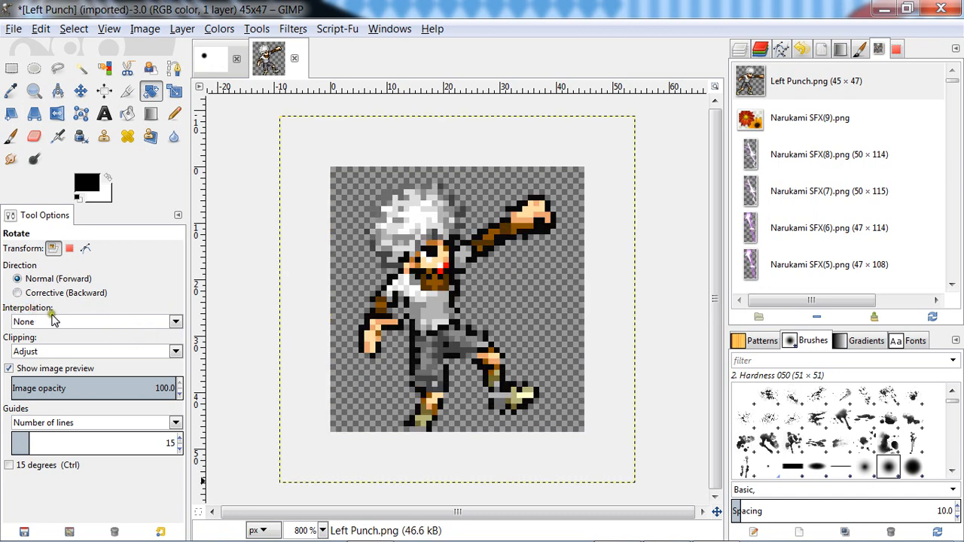
Examine the Rotate tool's interpolation choices and the layer commands that include Transform.
click(32, 321)
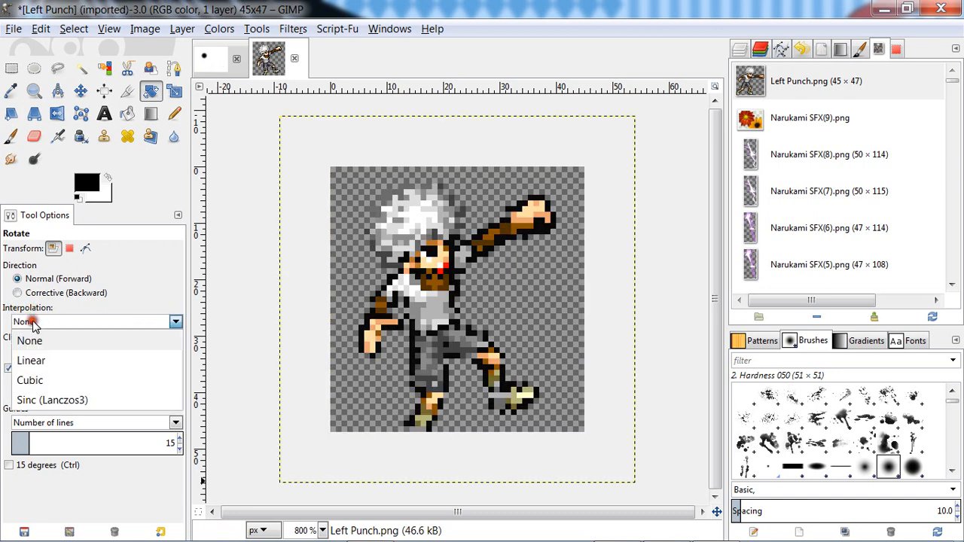
click(66, 360)
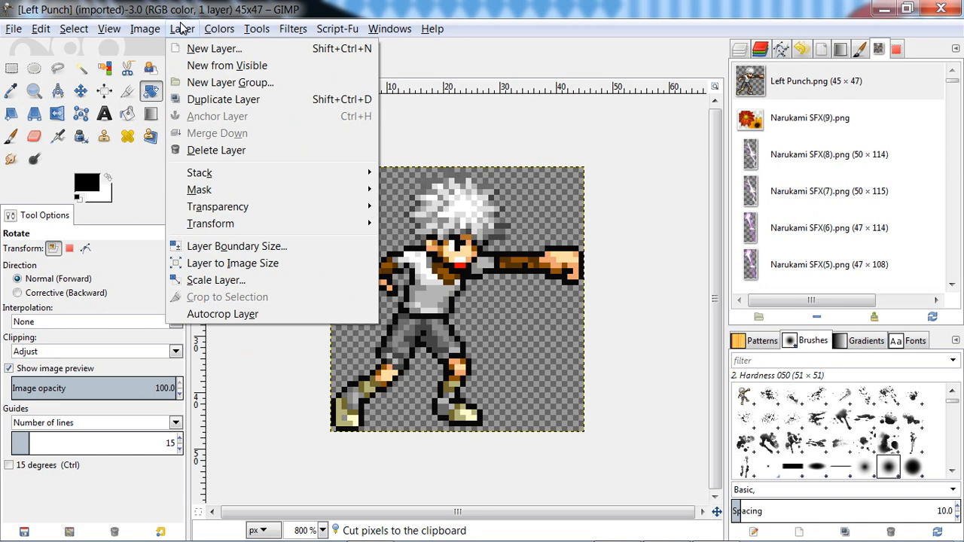
mouse_move(226, 224)
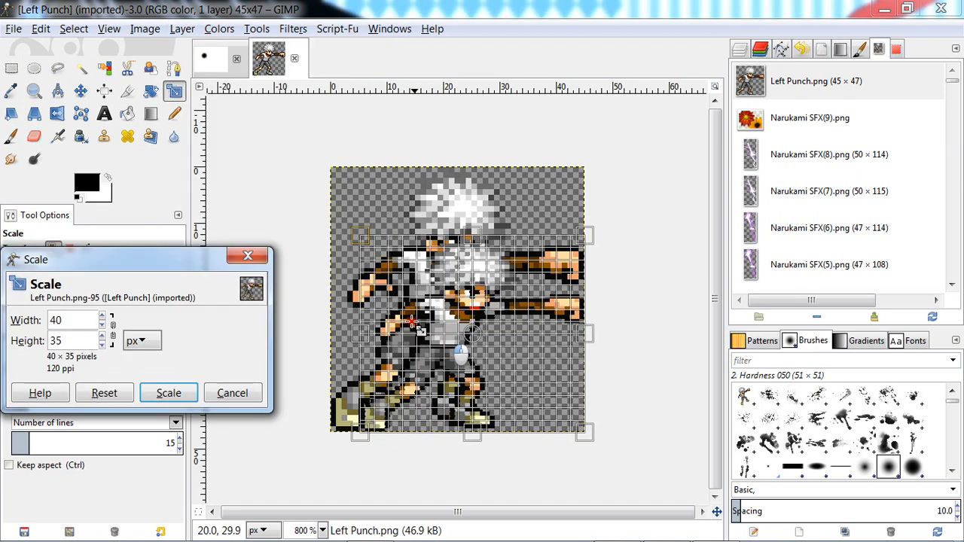
Try scaling the sprite down to about 25 × 26 px with Keep aspect, and set the Scale tool's interpolation to None.
drag(425, 441, 491, 344)
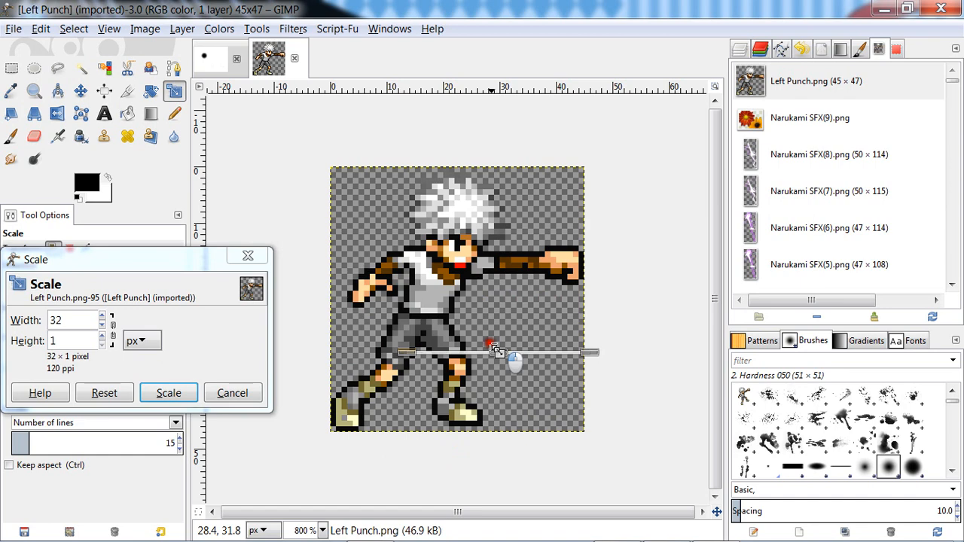
drag(493, 347, 536, 170)
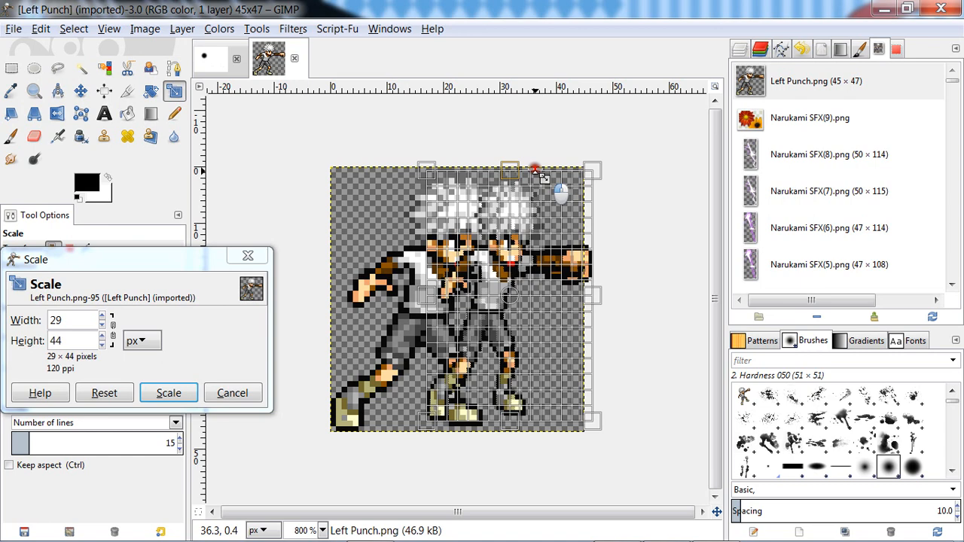
drag(536, 169, 477, 296)
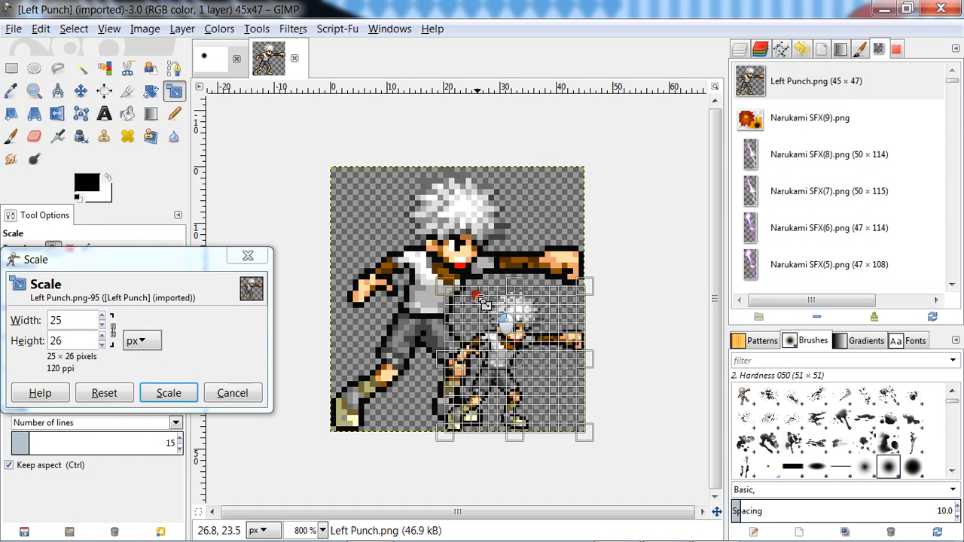
key(Escape)
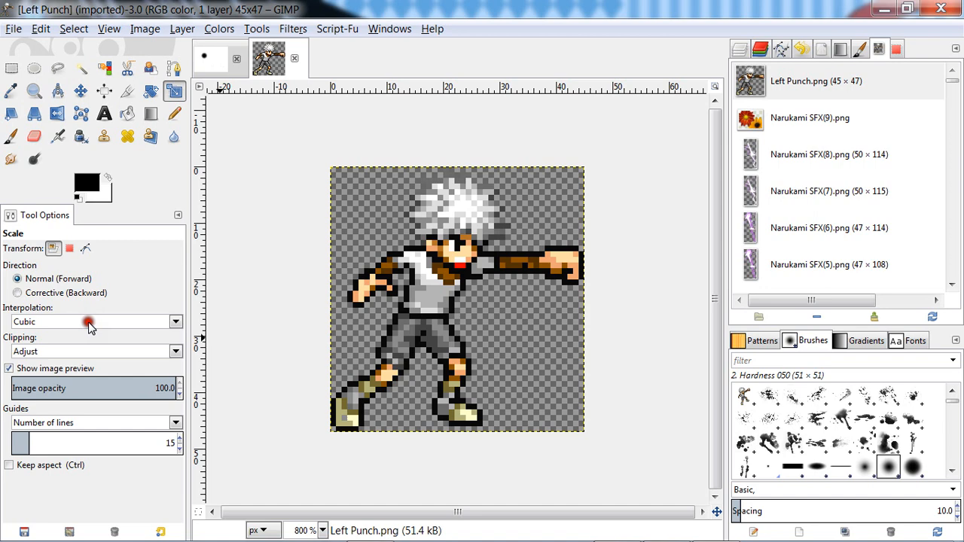
click(45, 324)
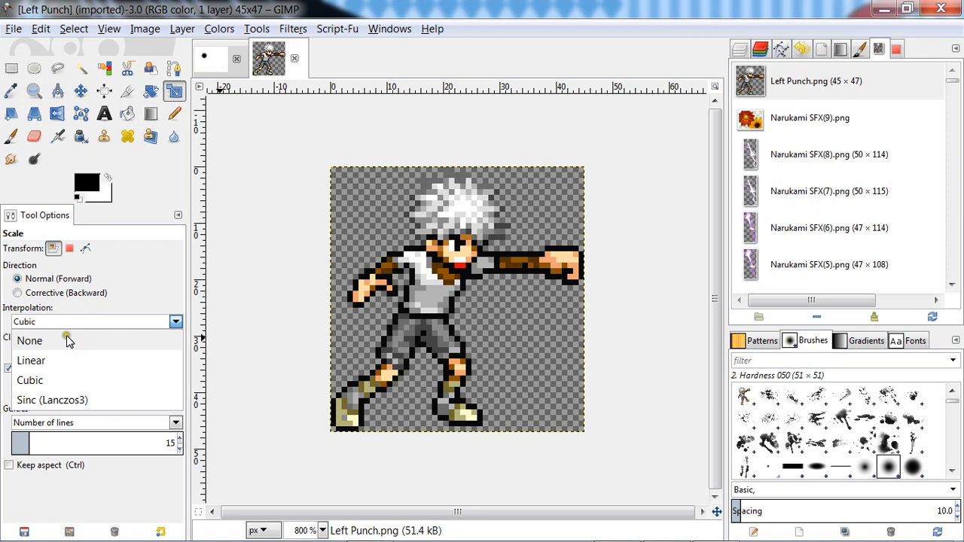
click(30, 341)
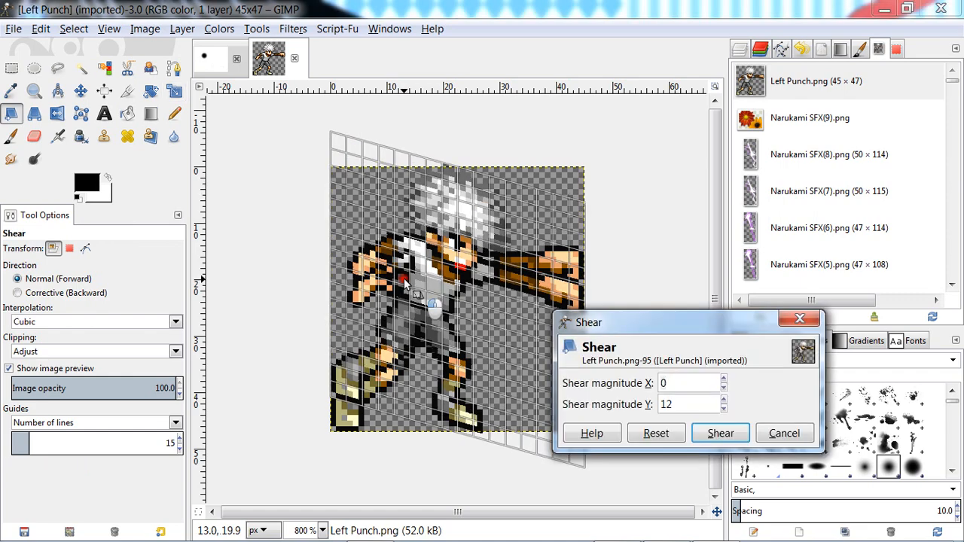
Try shearing the sprite vertically with Cubic interpolation, to Y magnitudes of about 30 and -42.
drag(403, 279, 485, 440)
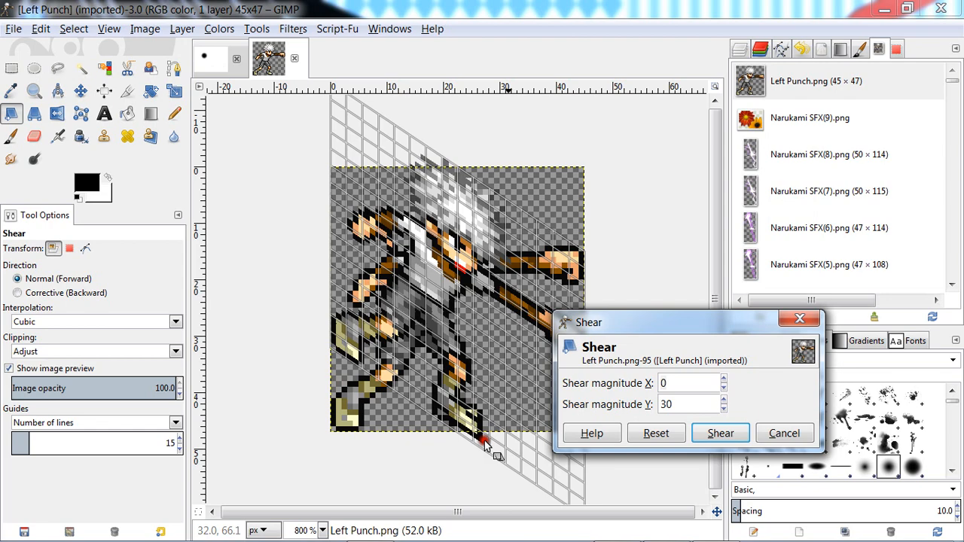
drag(484, 443, 531, 250)
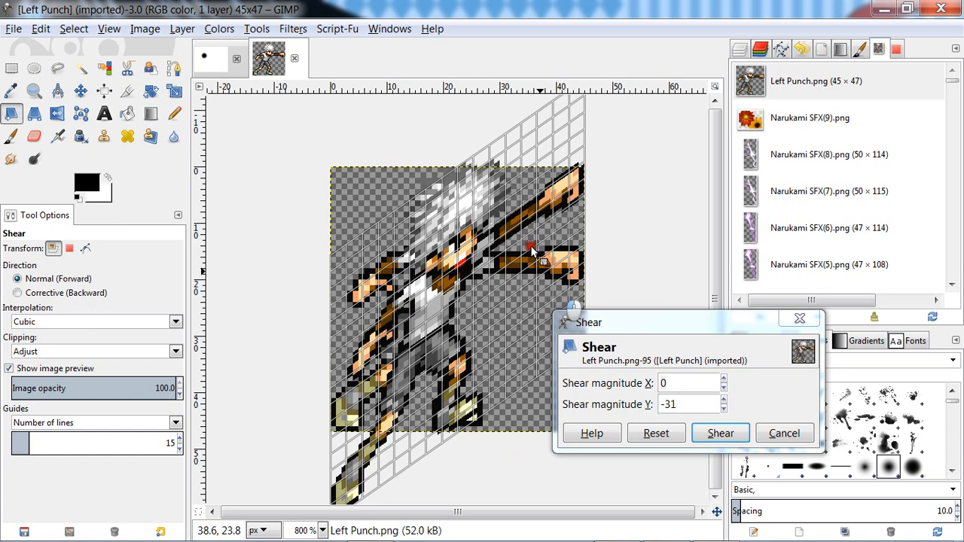
drag(532, 250, 528, 219)
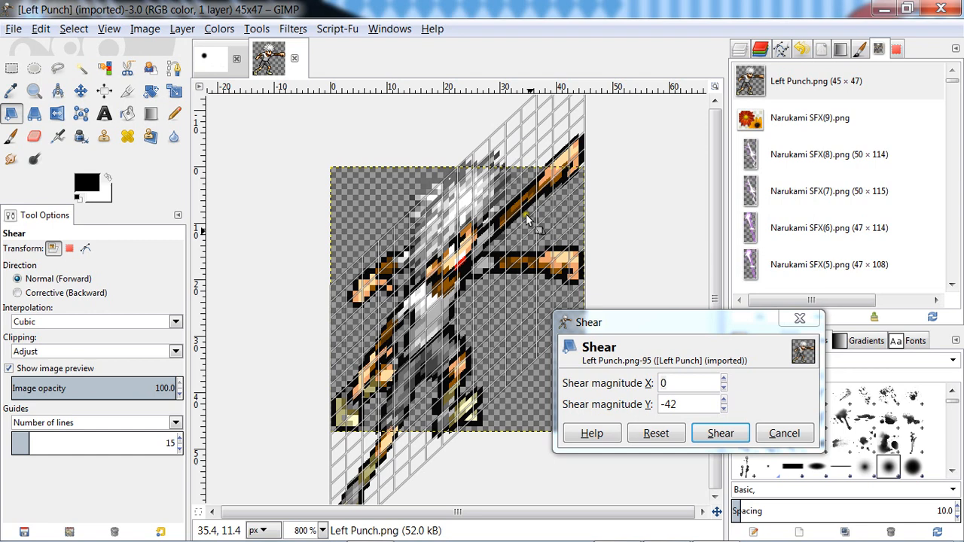
key(Escape)
Set the Shear tool's interpolation to None and try a vertical shear with a Y magnitude of about -15.
click(143, 324)
click(143, 342)
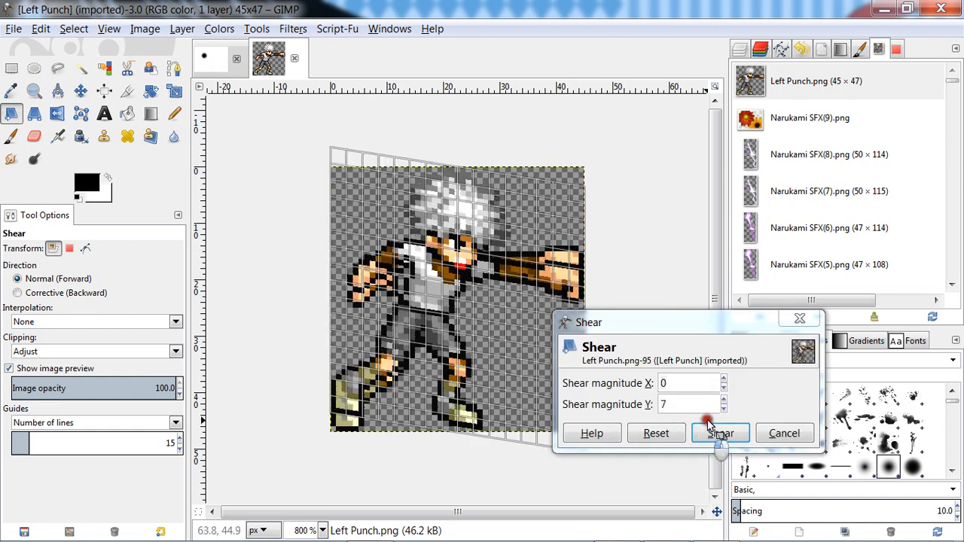
drag(708, 422, 364, 266)
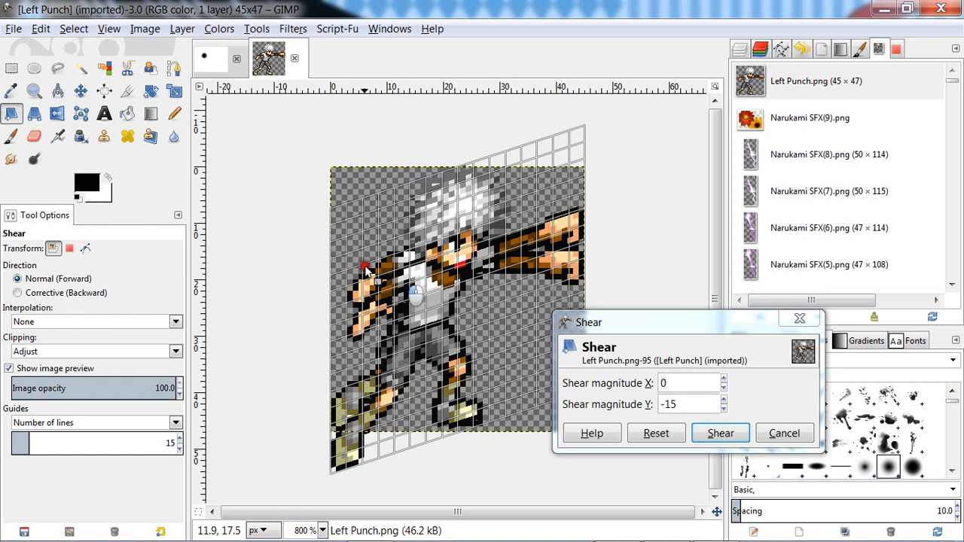
key(Escape)
Try distorting the sprite with the Perspective tool by moving its corners, cancel the transform, and check the interpolation choices.
click(34, 113)
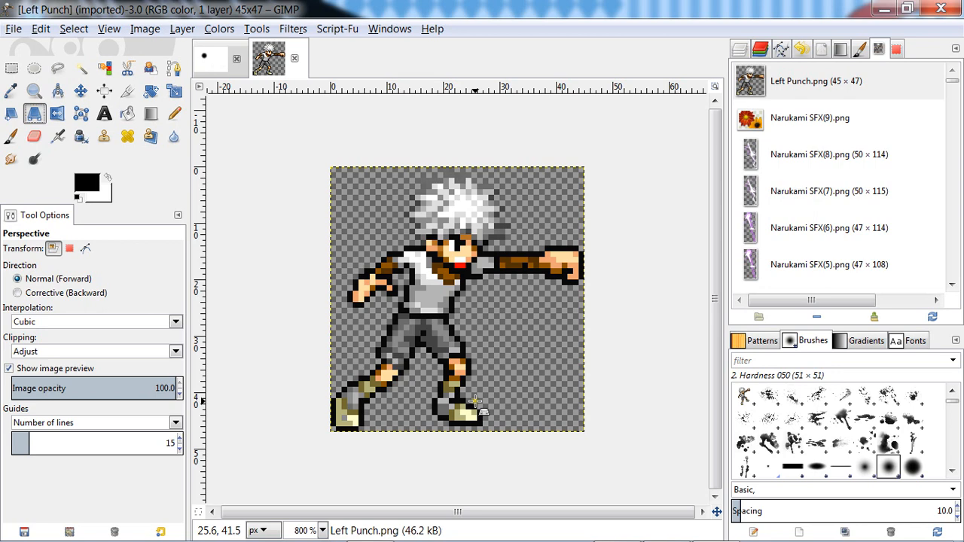
drag(474, 402, 559, 255)
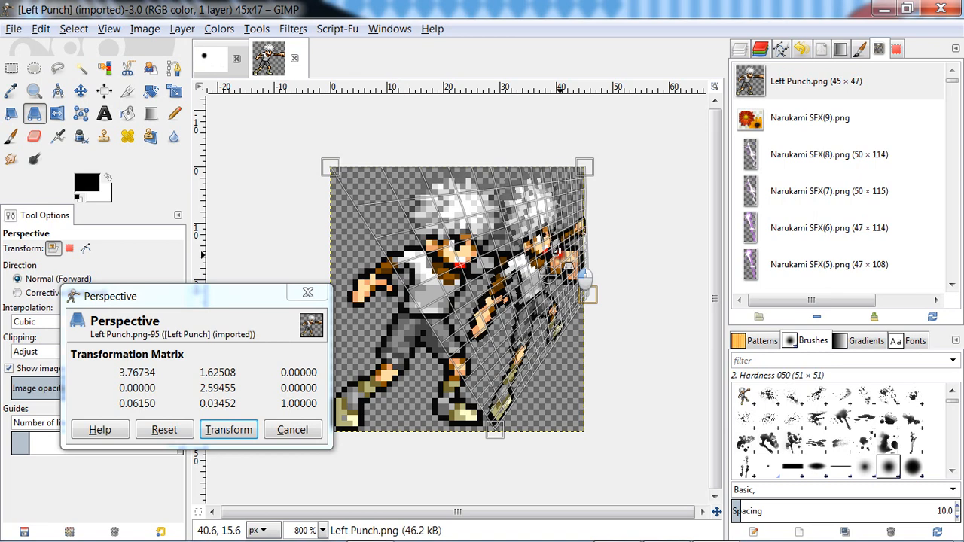
drag(494, 431, 358, 431)
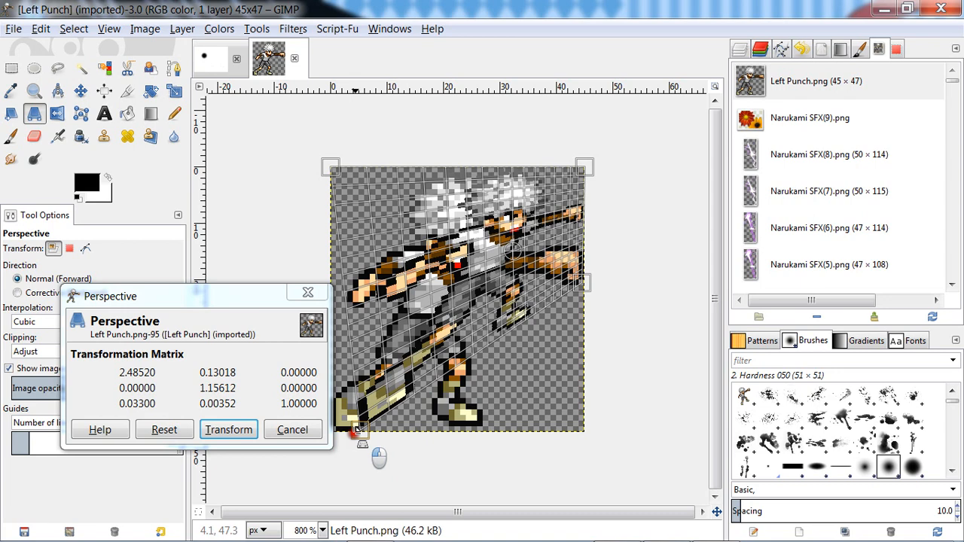
drag(358, 431, 480, 401)
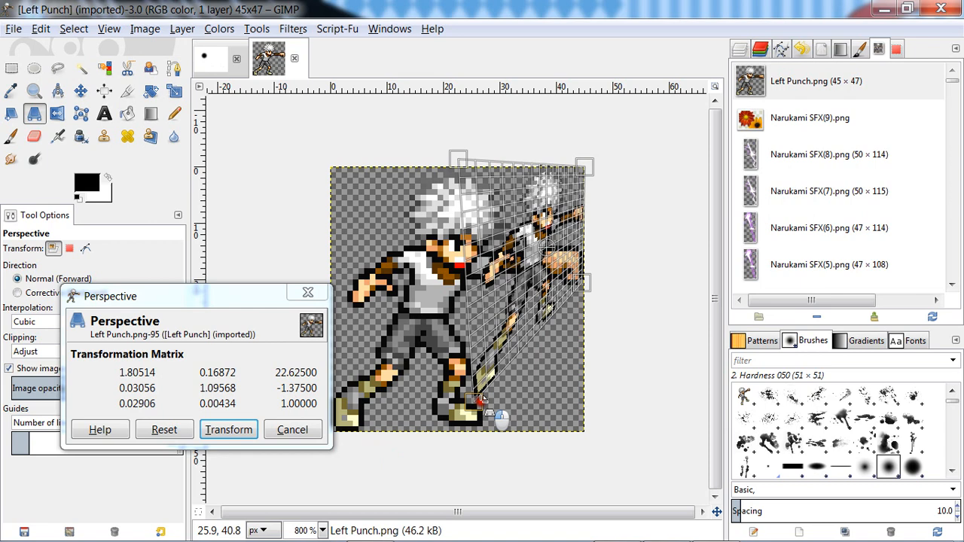
drag(480, 399, 424, 388)
drag(582, 167, 520, 148)
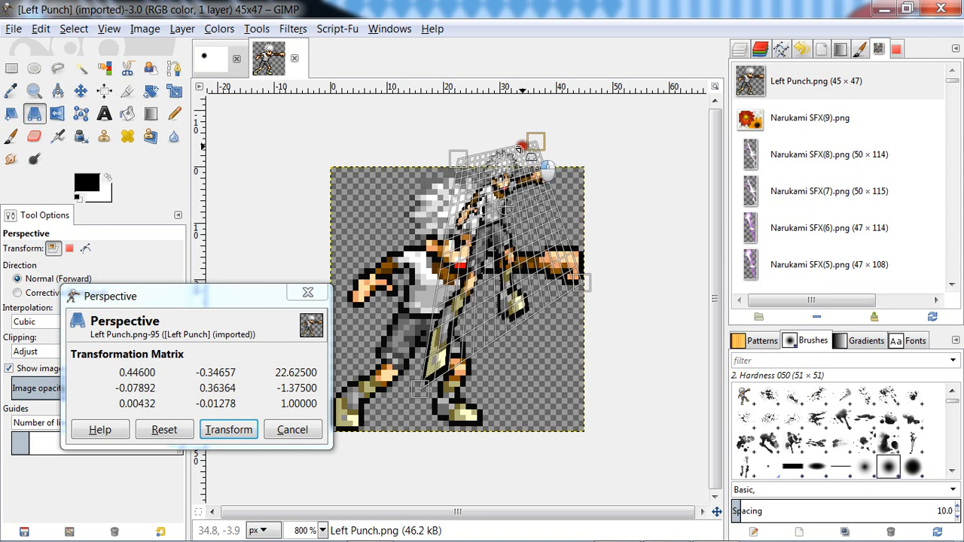
key(Escape)
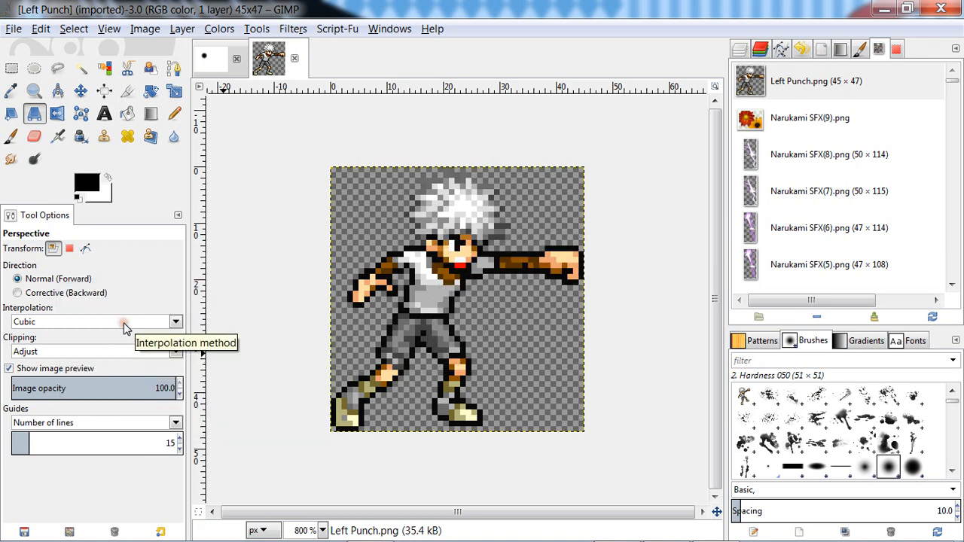
click(124, 322)
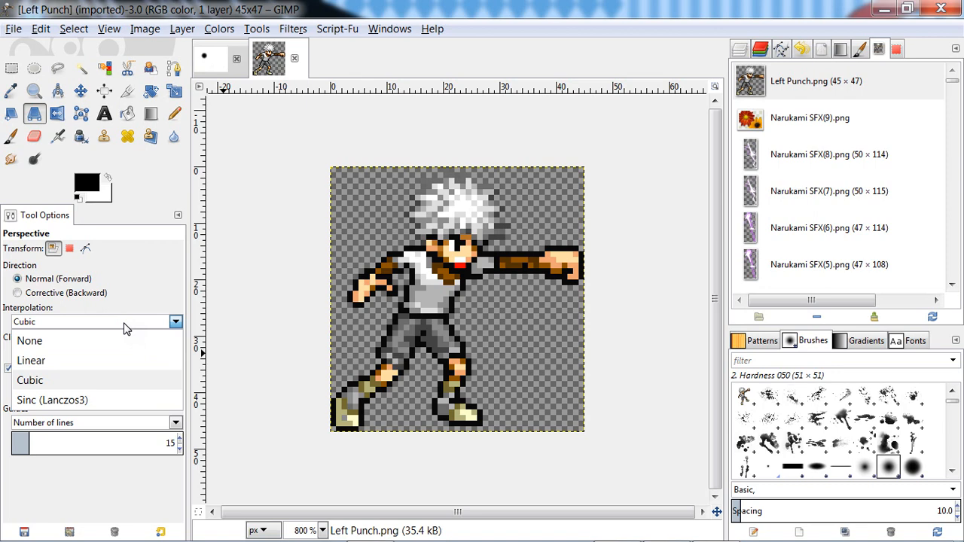
key(Escape)
Flip the sprite horizontally back and forth with the Flip tool, ending with the punching arm pointing left.
key(shift+f)
click(480, 269)
click(480, 269)
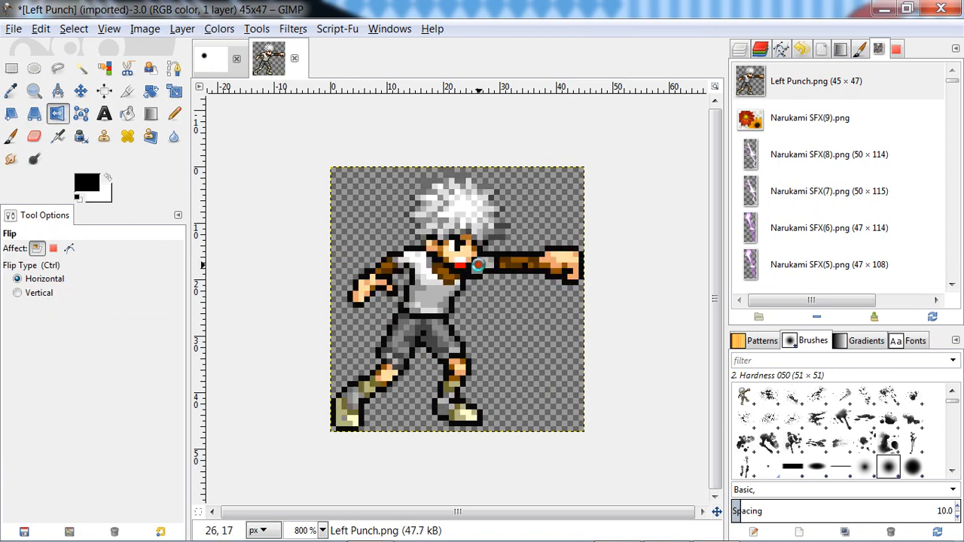
click(479, 269)
click(480, 268)
click(478, 262)
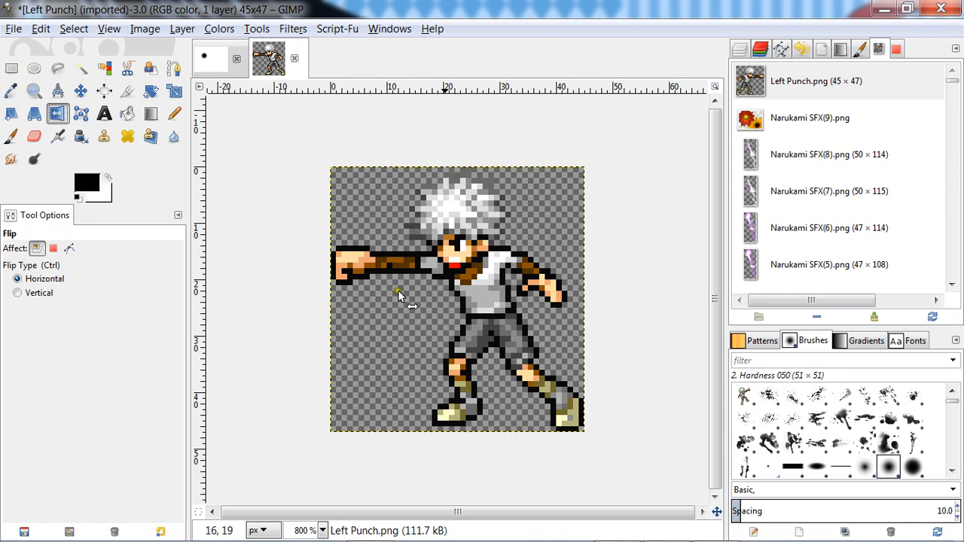
Try deforming the sprite with the Cage Transform tool, using a multi-point cage drawn around its body.
click(81, 113)
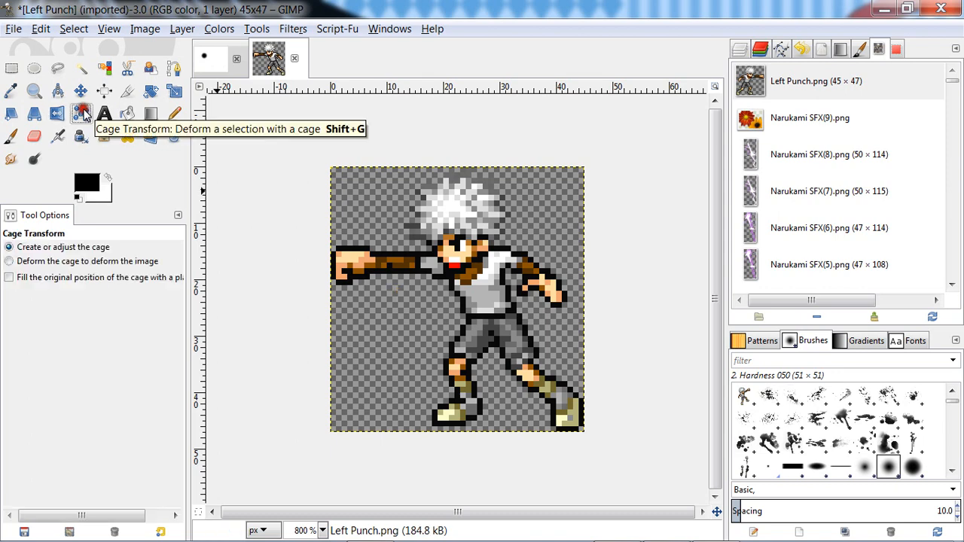
click(455, 413)
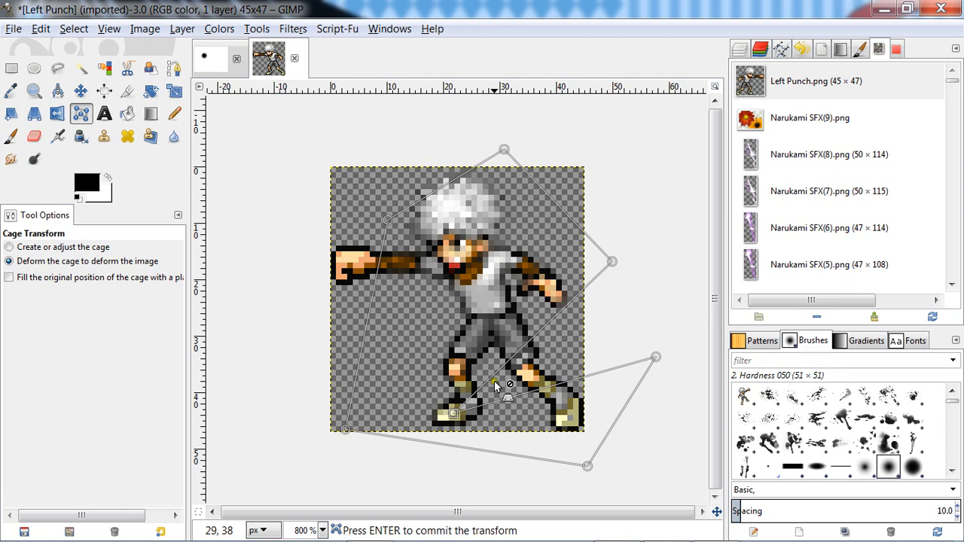
key(Return)
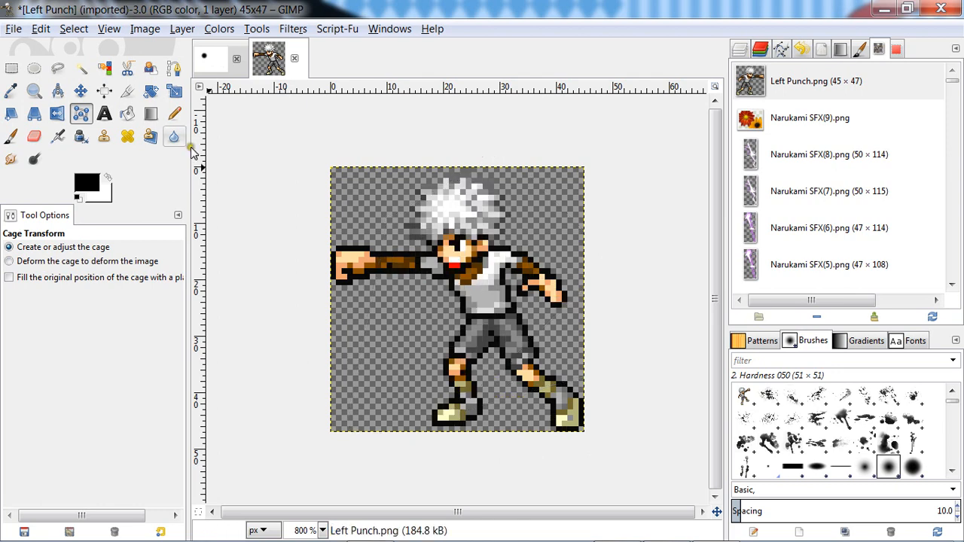
Switch to the untitled white canvas and use the Text tool to add the yellow text "hasdd" in its lower half.
click(104, 119)
click(212, 58)
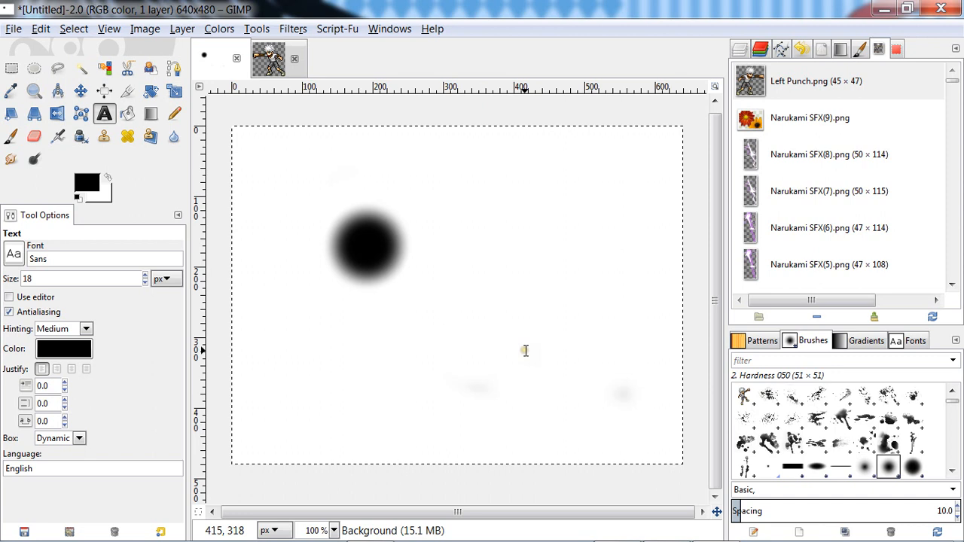
drag(312, 303, 624, 408)
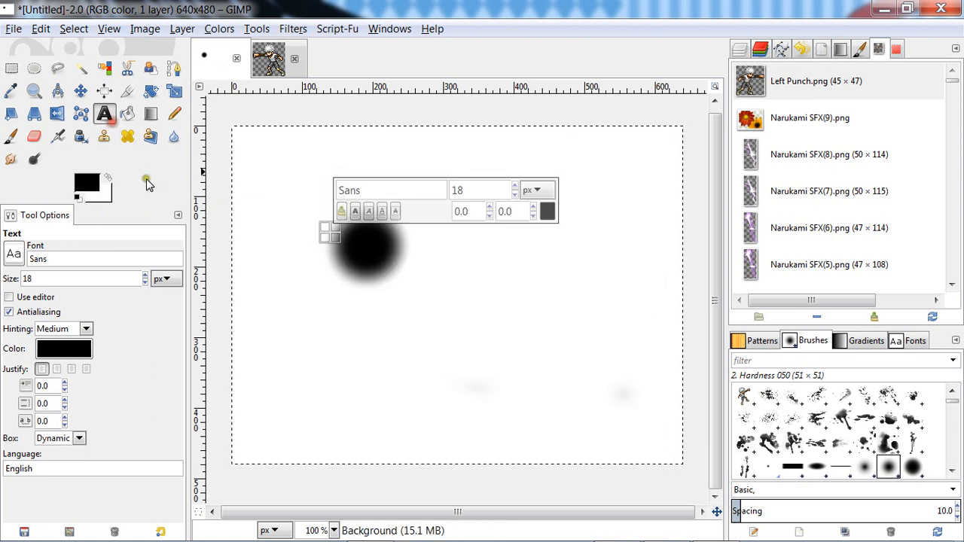
click(81, 113)
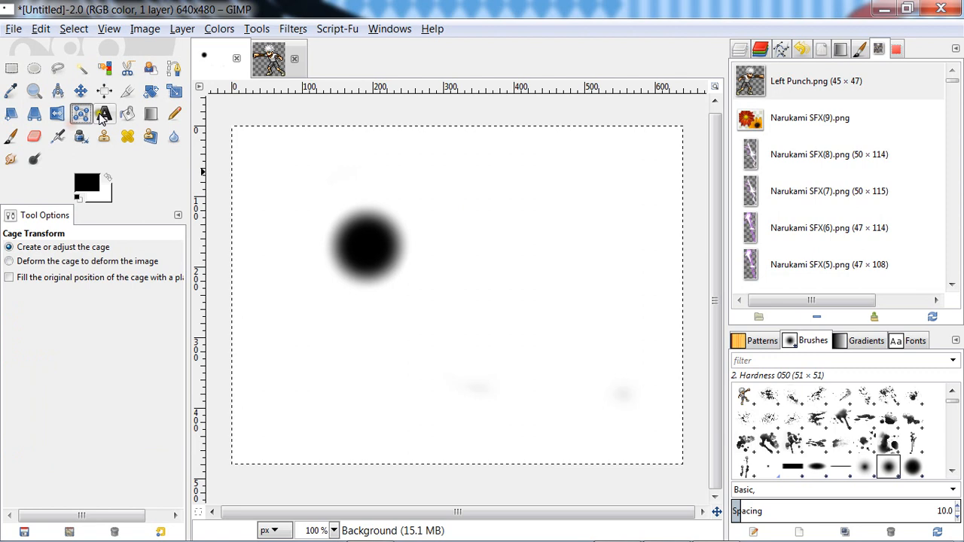
click(104, 114)
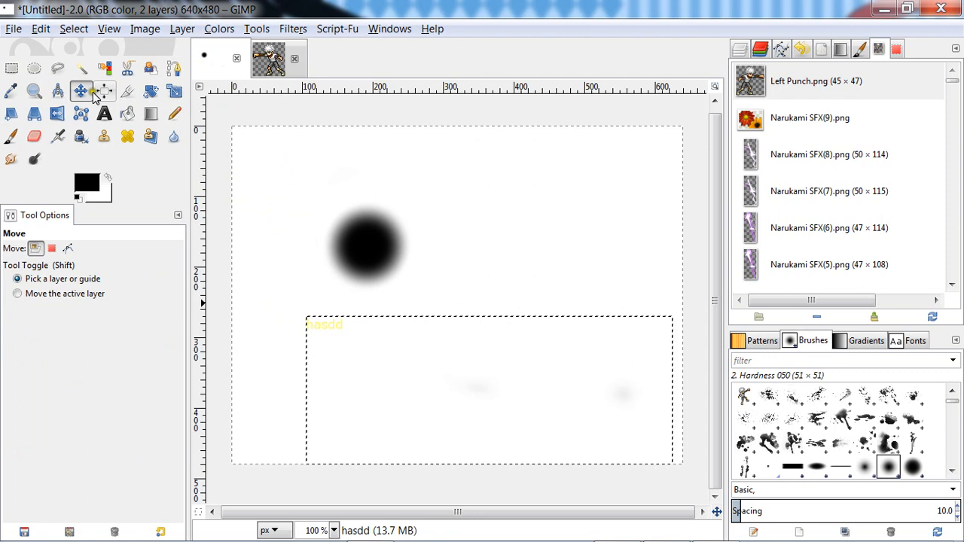
Try the on-canvas text formatting by entering sample text in the Saiyan Sans font at 65 px.
click(104, 113)
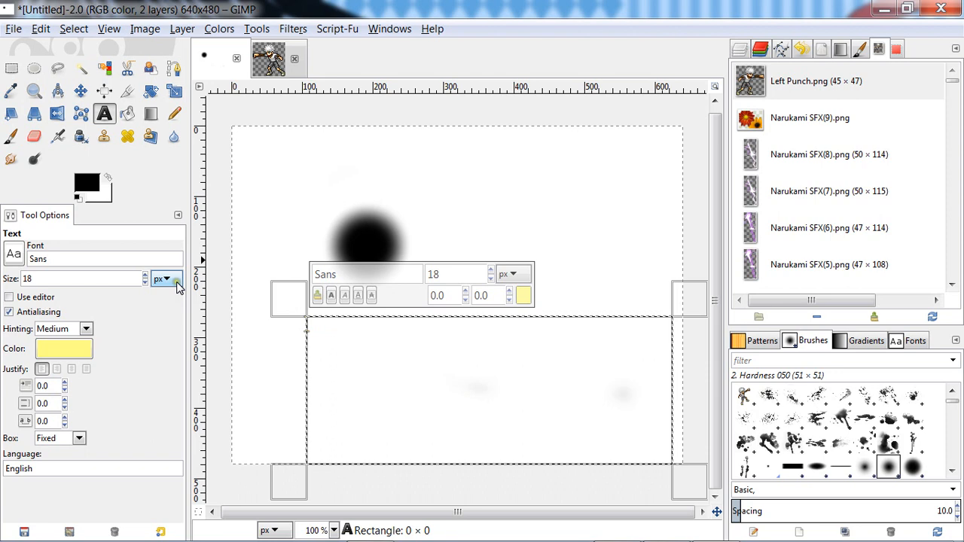
click(81, 351)
click(289, 269)
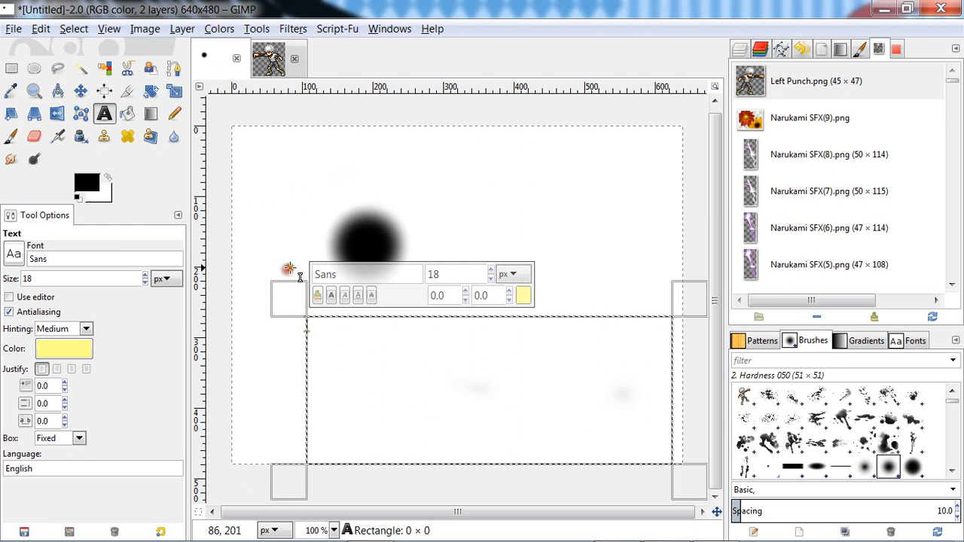
double_click(313, 276)
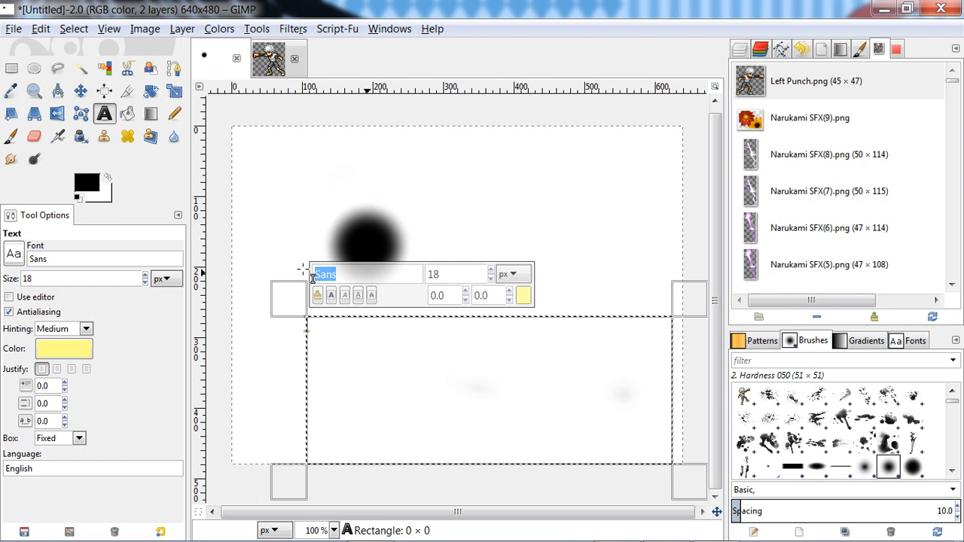
click(400, 298)
click(407, 390)
text(lathcoo)
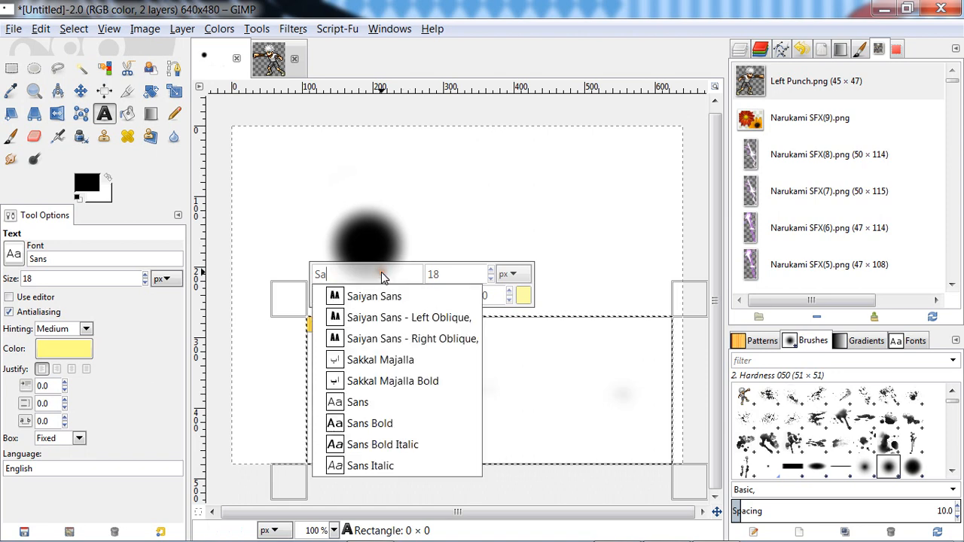
click(376, 294)
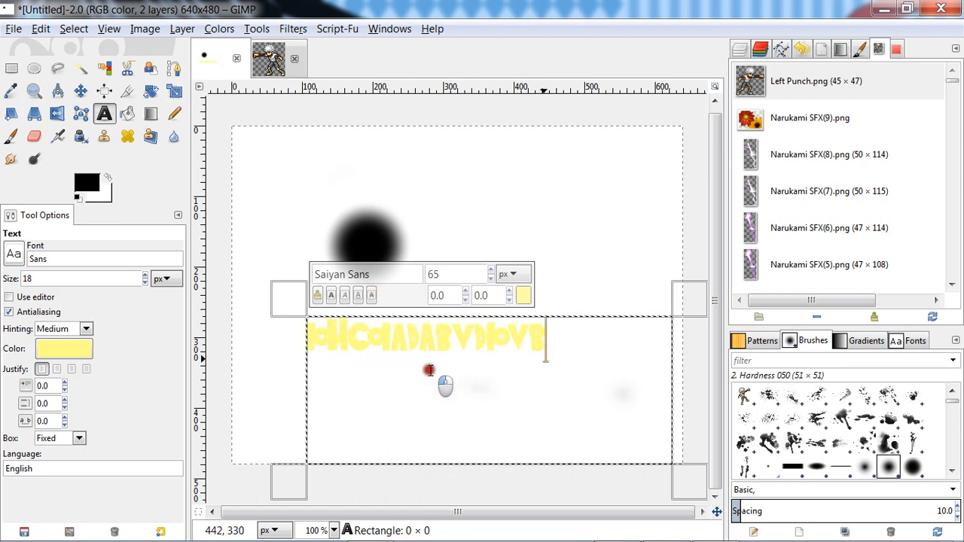
drag(430, 370, 589, 397)
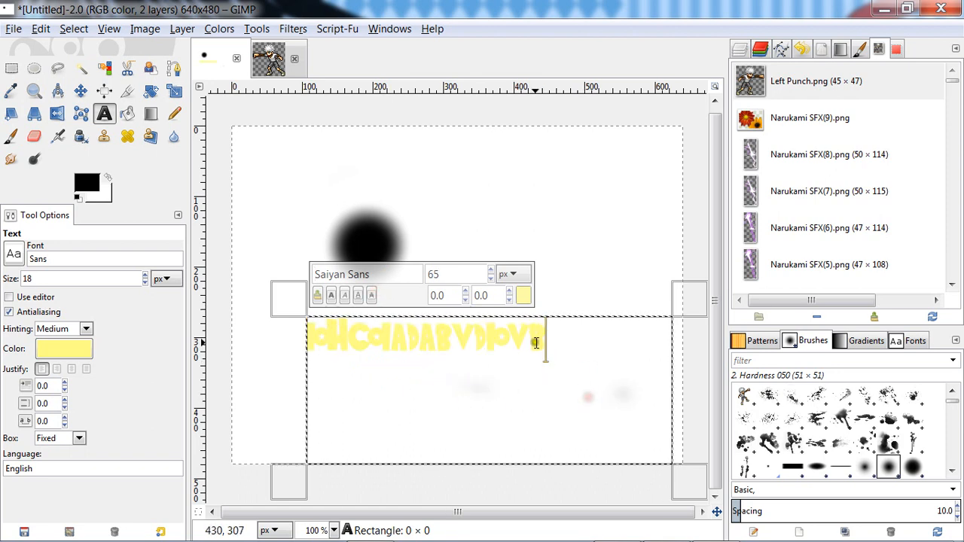
Change the color for the text in the box to black, 000000.
click(523, 295)
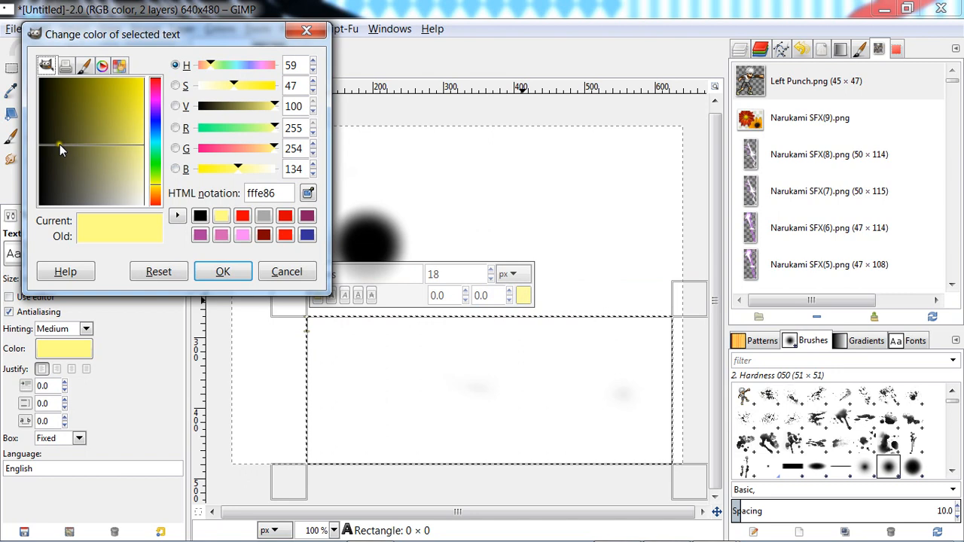
drag(59, 144, 6, 267)
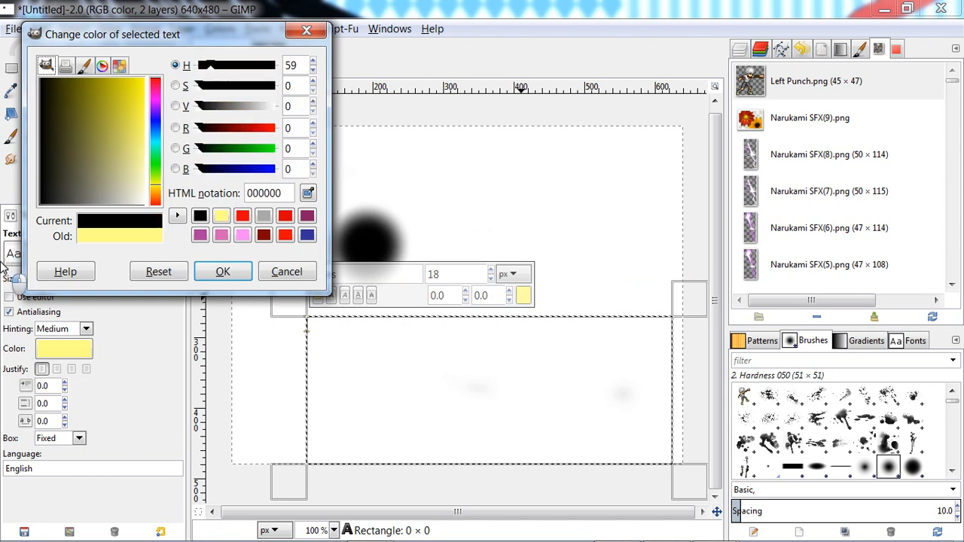
click(223, 273)
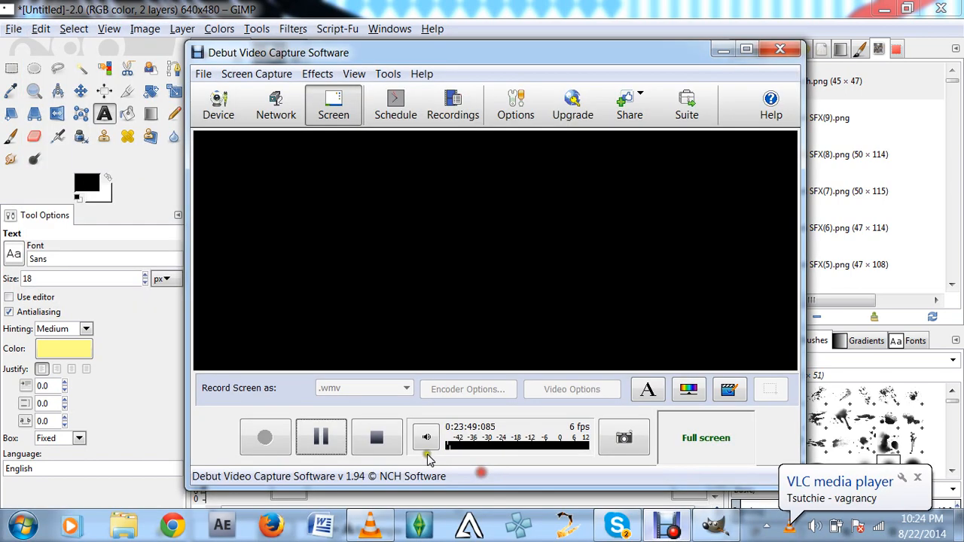
click(324, 443)
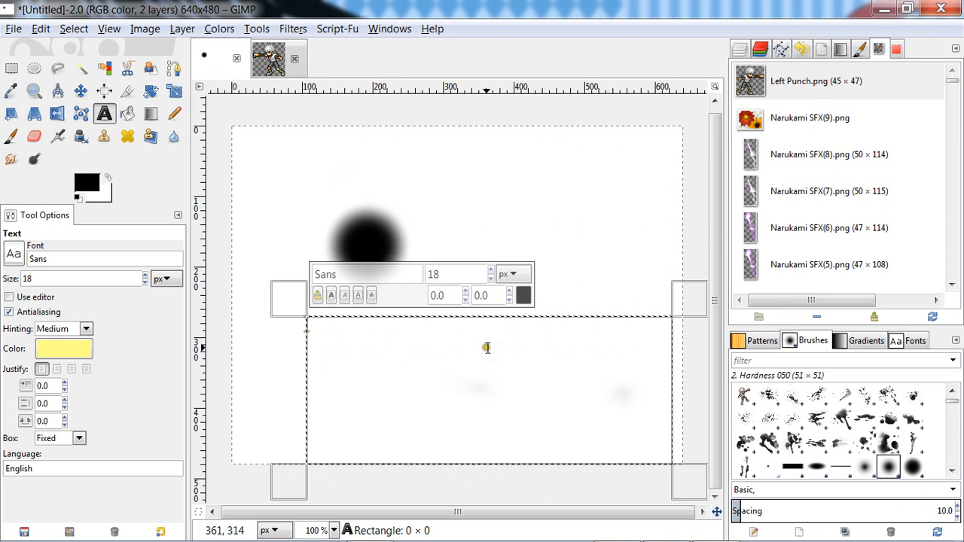
Enter "AKJbijaboijsdpodpncoiadn" in the text box and step through the font list from Sans Bold to Segoe Print Bold.
click(913, 340)
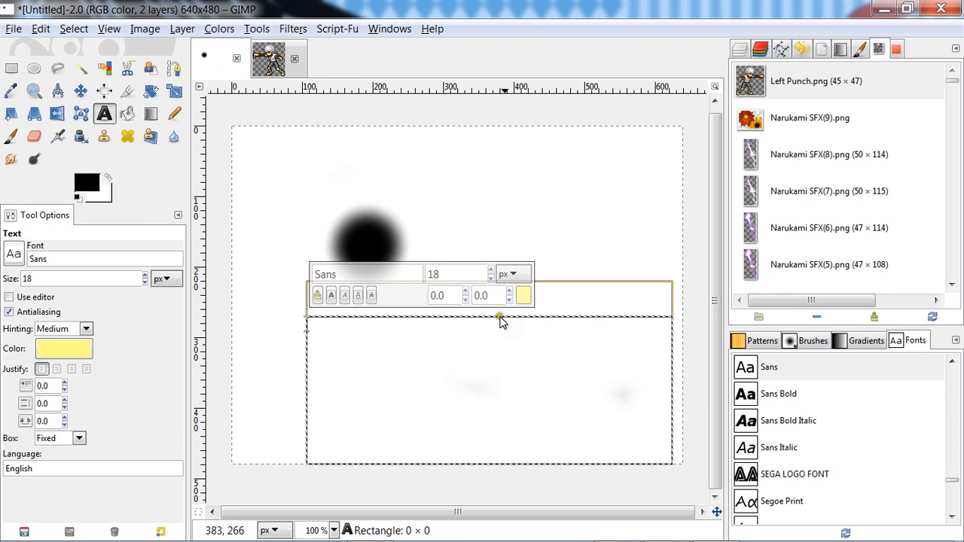
text(AKJbijaboijsdpodpncoiadn)
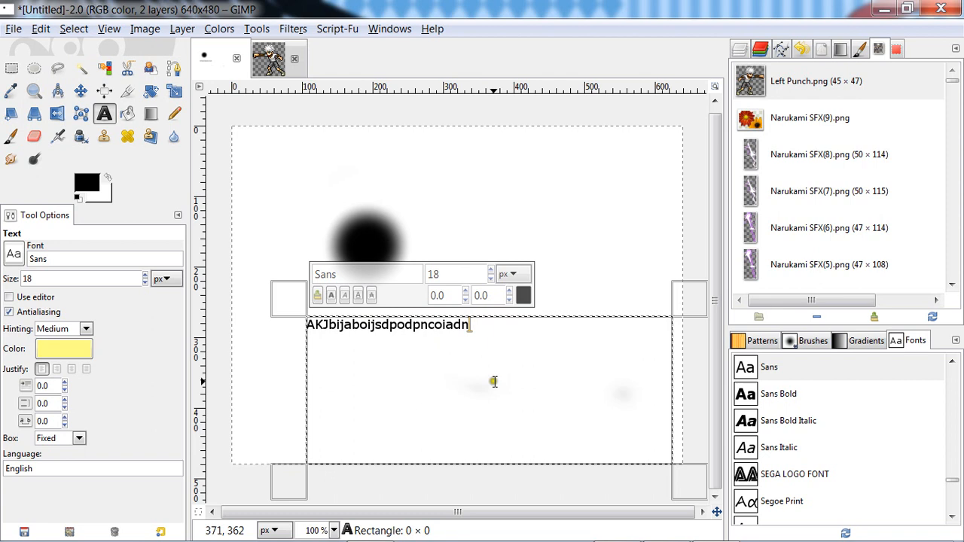
click(799, 390)
key(Down)
key(Down)
key(Down)
key(Down)
key(Down)
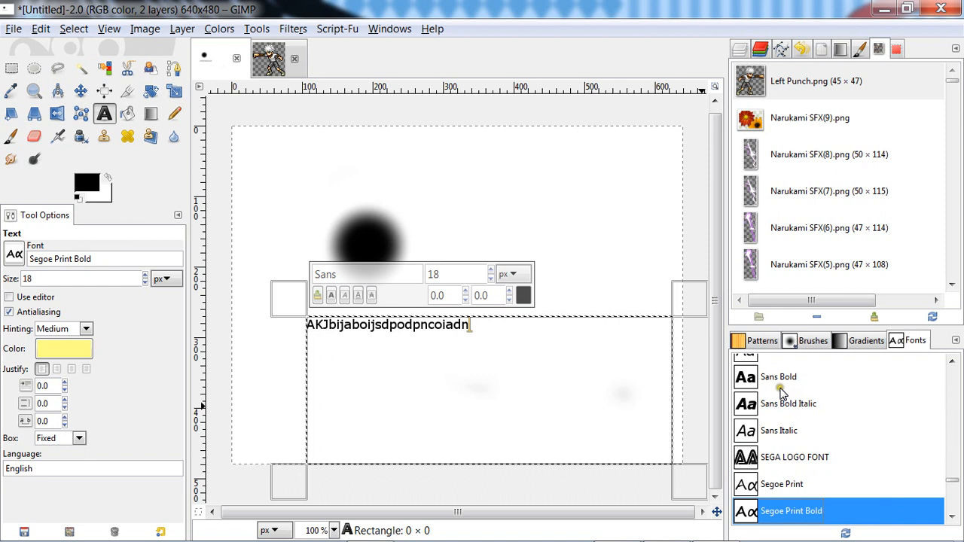
Leave the text box for the Move tool and bring up the image's layer list.
key(Escape)
key(m)
click(760, 49)
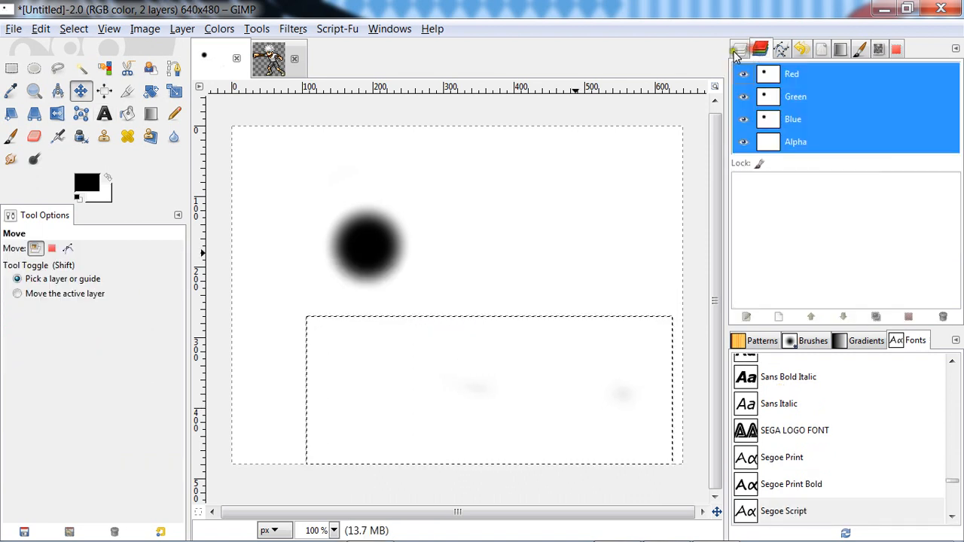
click(738, 49)
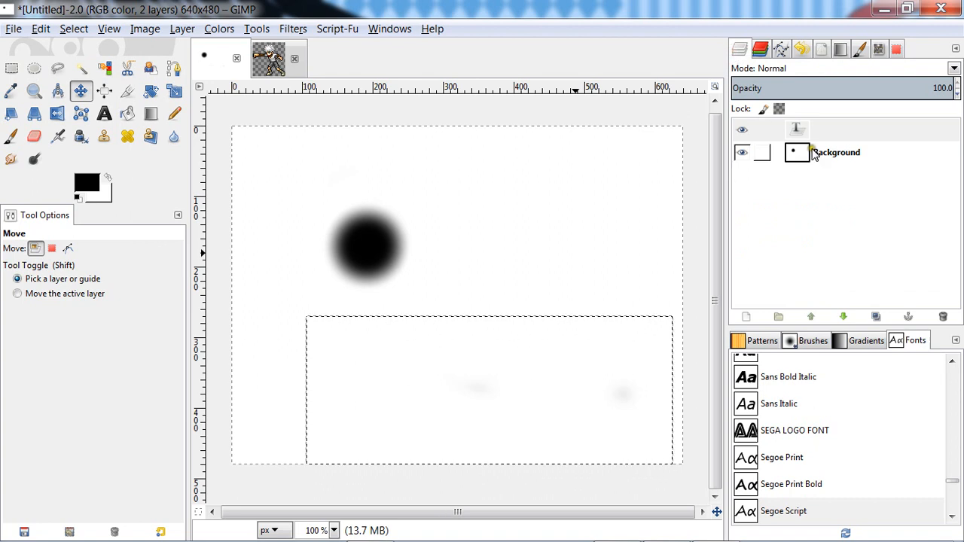
Draw a text box about 422 × 224 px beside the black dot and enter "lkfdnhbovisnvposnvinfov" in Segoe Script.
key(t)
drag(386, 261, 683, 418)
text(lkfdnhbovisn)
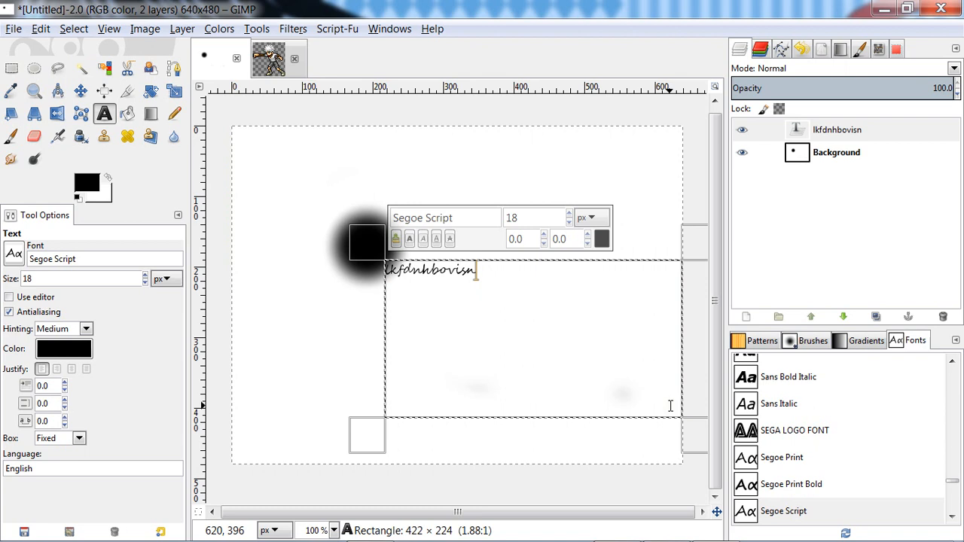
text(vposnvinfov)
Preview different fonts on the text by browsing the font list, ending on Pokemon Solid.
scroll(748, 394, down, 3)
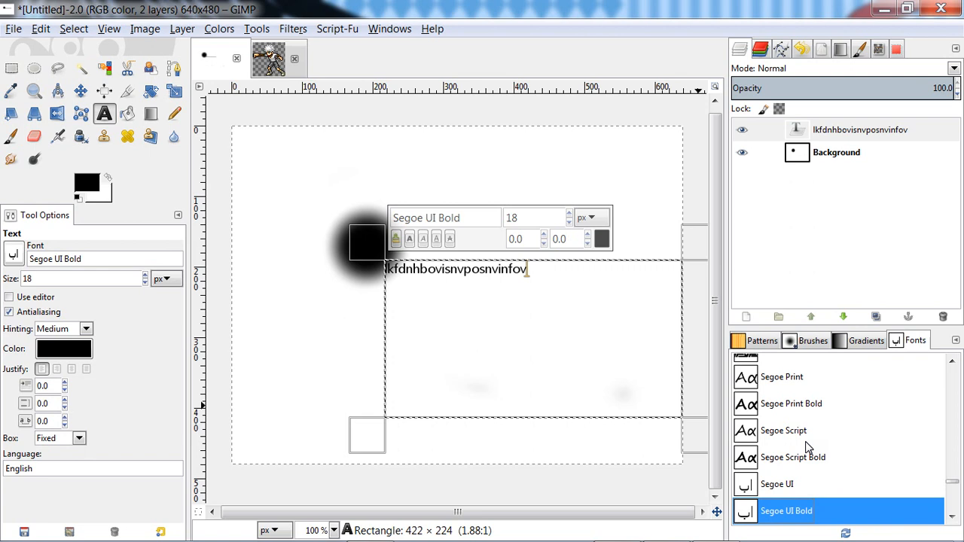
key(Up)
key(Up)
key(Up)
key(Up)
key(Up)
key(Up)
key(Up)
key(Up)
key(Up)
key(Up)
key(Up)
key(Up)
key(Up)
key(Up)
key(Up)
key(Up)
key(Up)
key(Up)
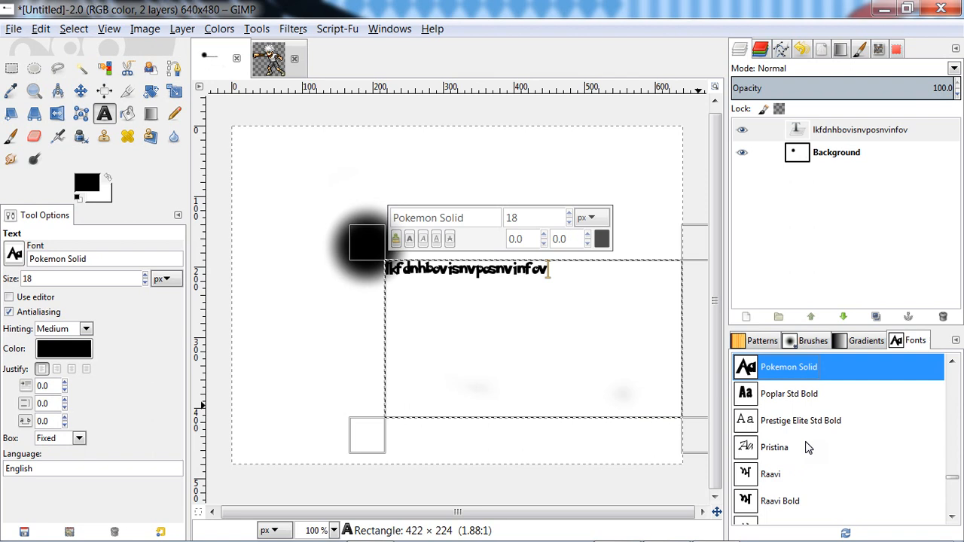
Try increasing the size of all the text in the box, and remove the text layer.
key(ctrl+a)
click(569, 214)
click(570, 215)
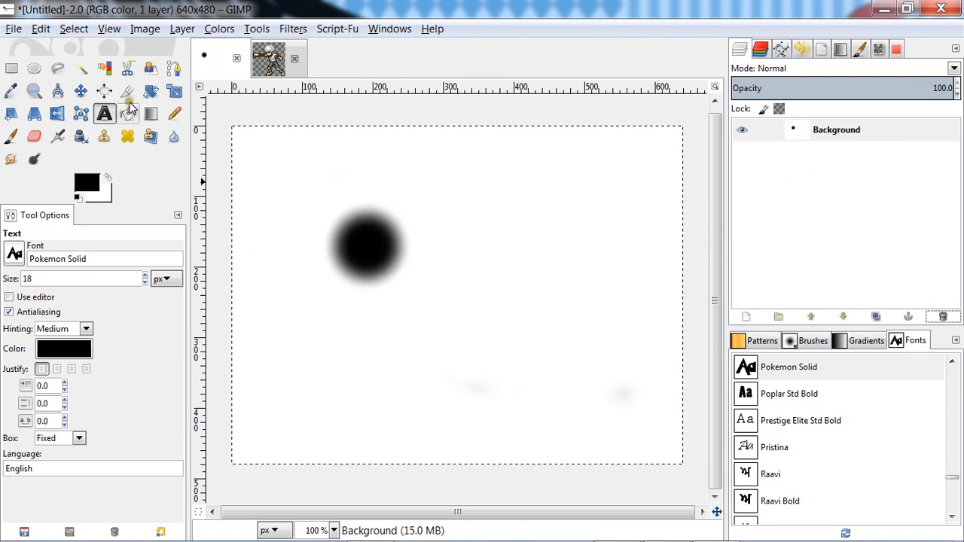
Switch to the Bucket Fill tool and change the foreground color from black to bright red.
click(126, 119)
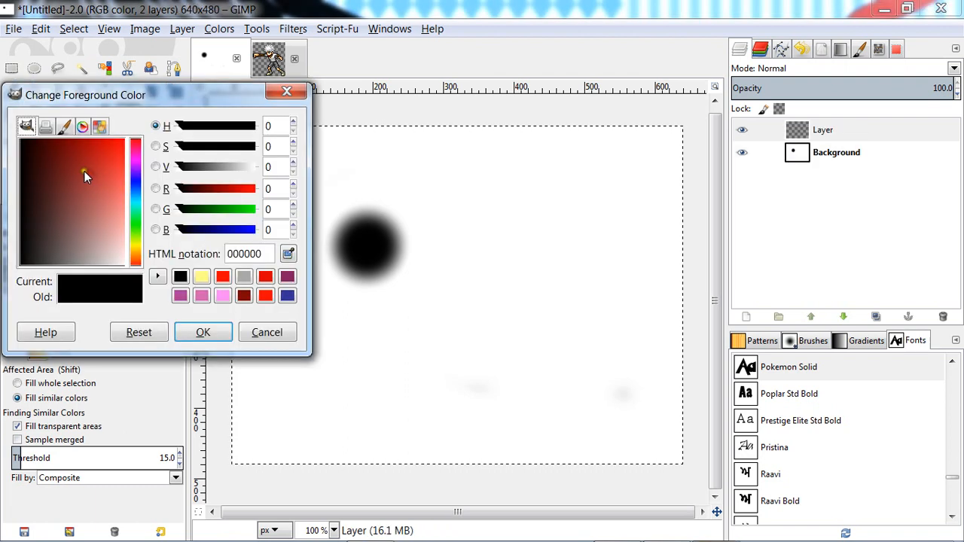
click(253, 188)
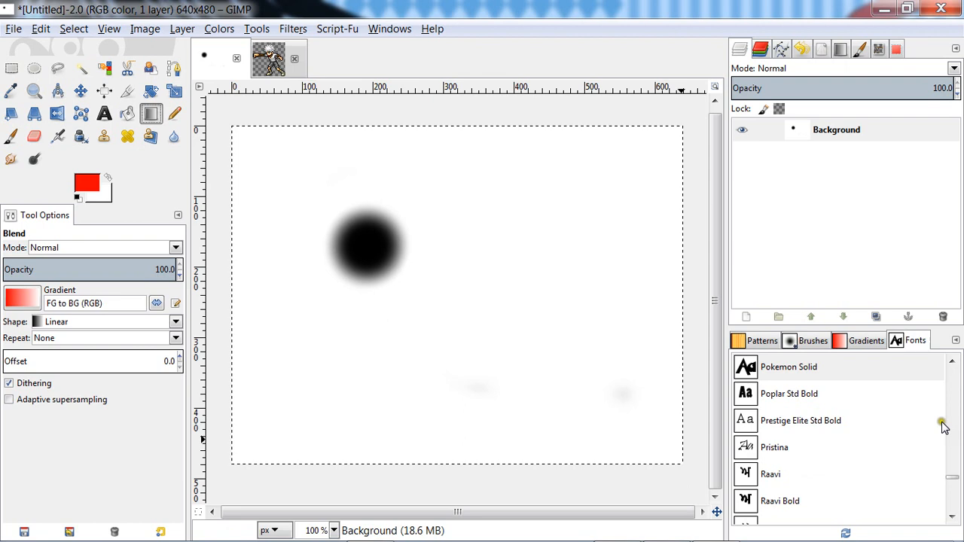
Add a new transparent layer above the background and choose the Greens gradient for the Blend tool.
click(864, 342)
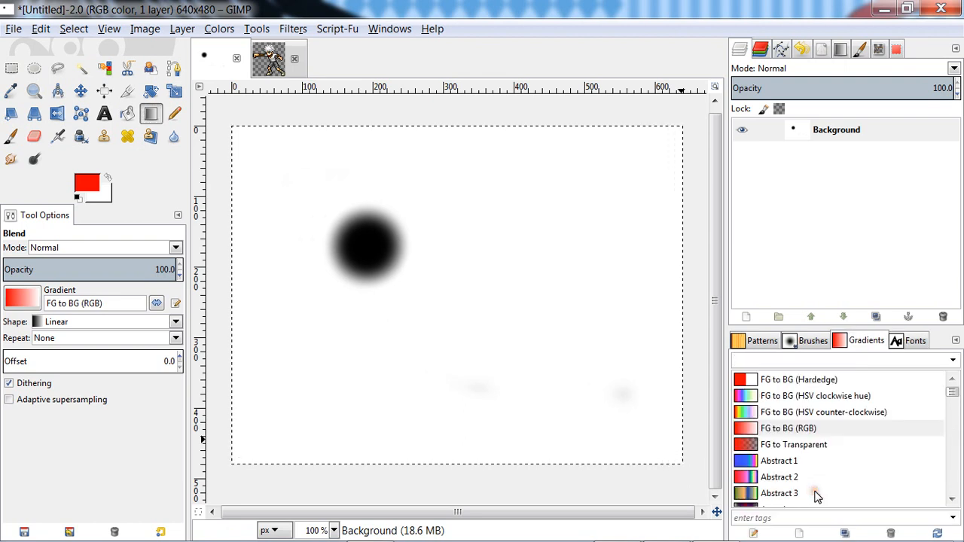
shift+click(748, 317)
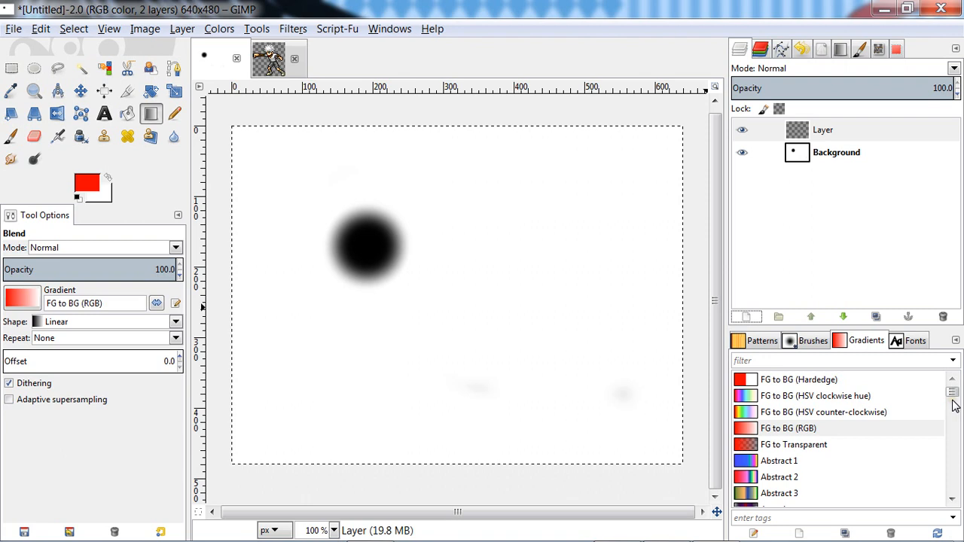
drag(953, 393, 951, 393)
drag(952, 394, 951, 397)
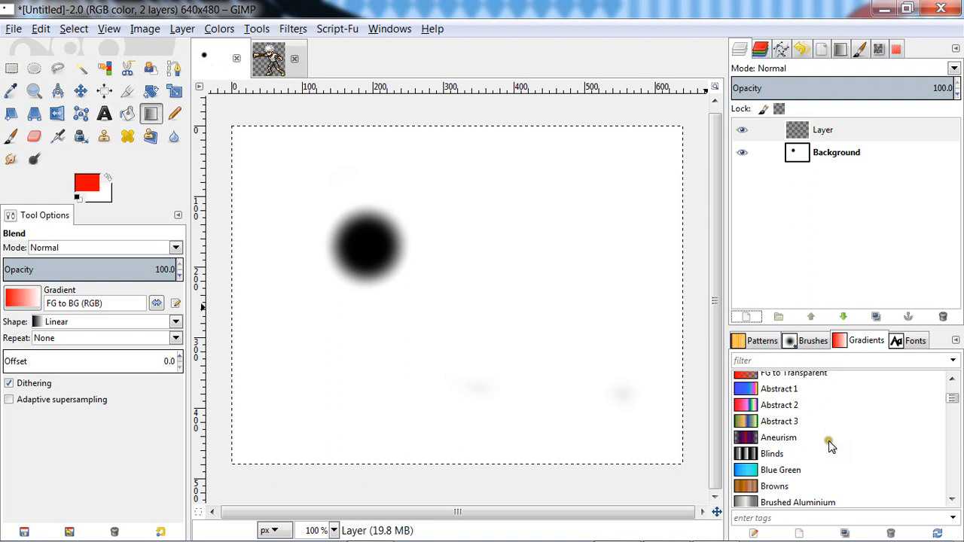
scroll(829, 446, down, 4)
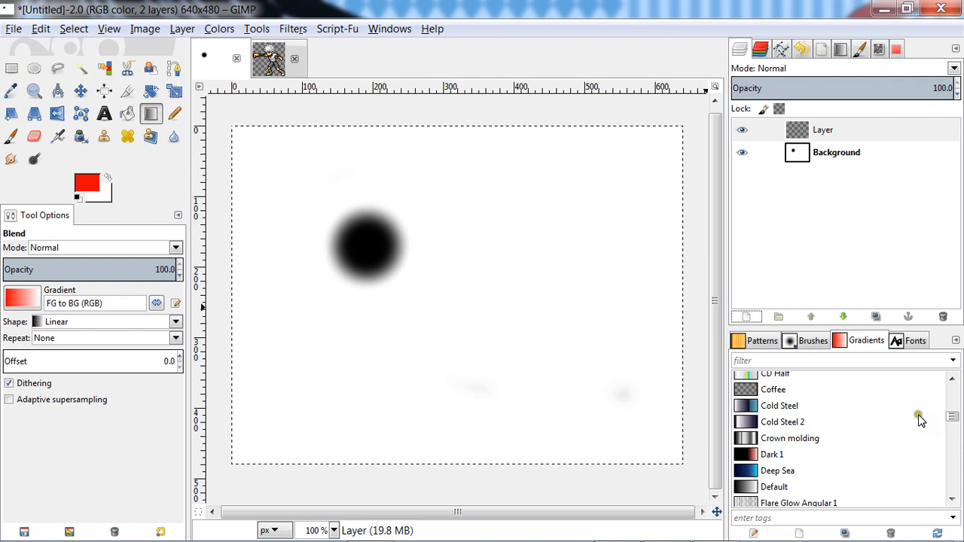
scroll(788, 429, down, 5)
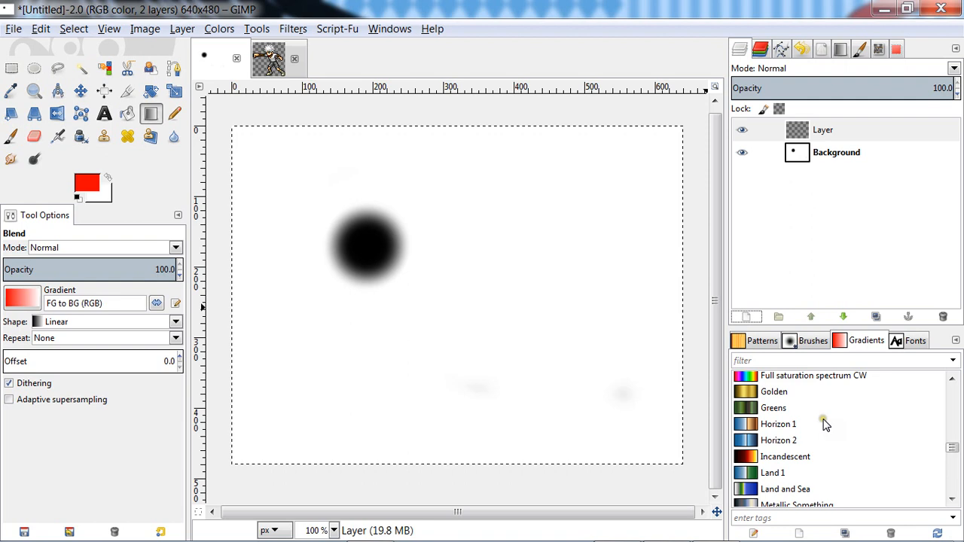
click(778, 407)
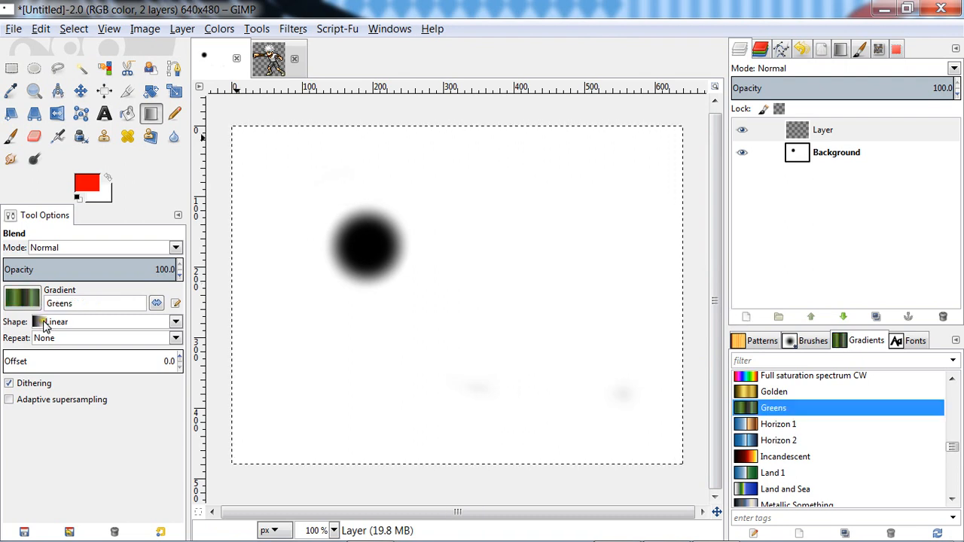
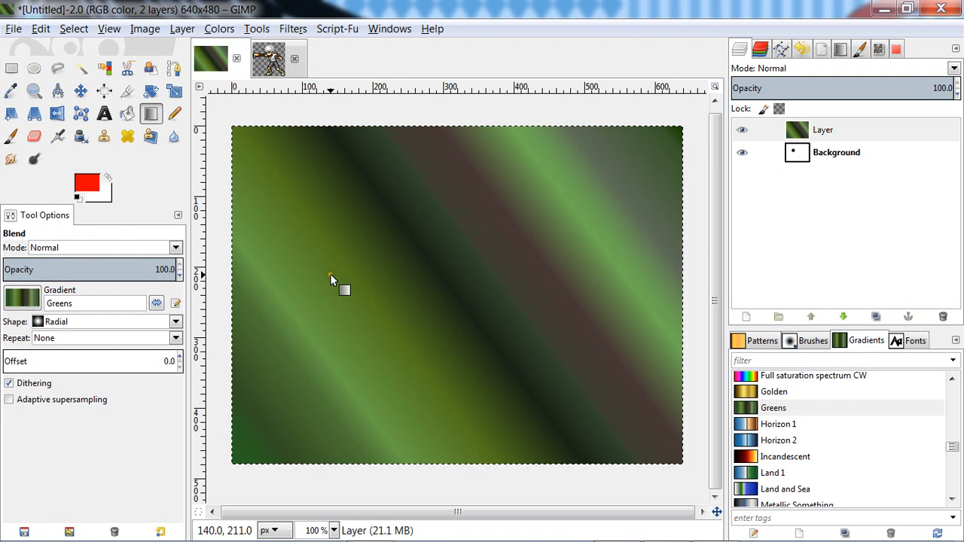
Undo the linear gradient and try radial Greens gradients from the canvas center and from its upper-left corner.
key(ctrl+z)
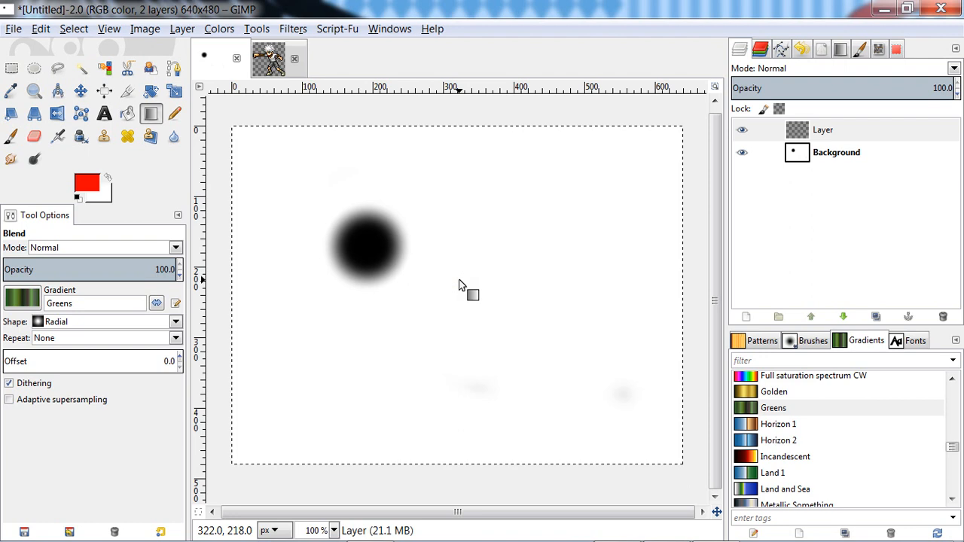
drag(459, 286, 683, 462)
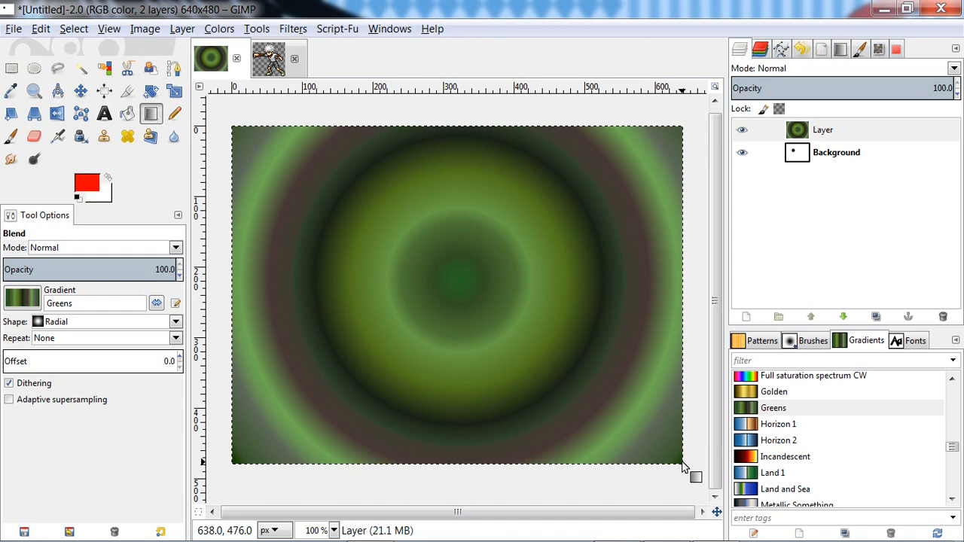
key(ctrl+z)
drag(253, 166, 366, 248)
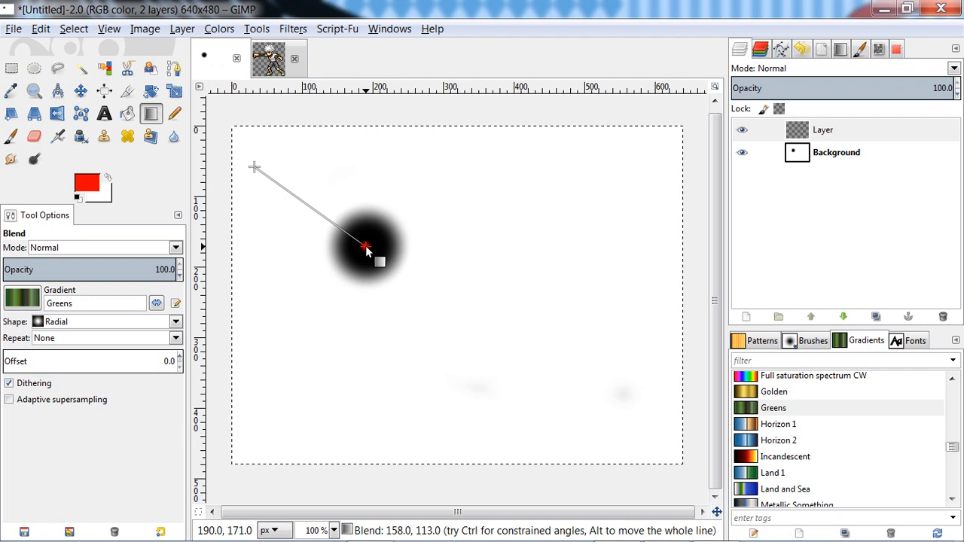
drag(365, 246, 365, 245)
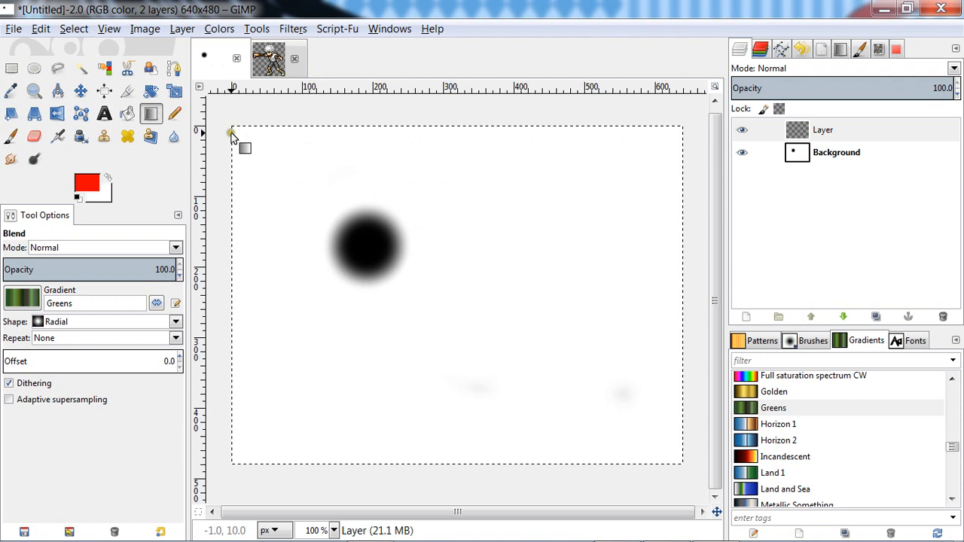
drag(231, 133, 595, 380)
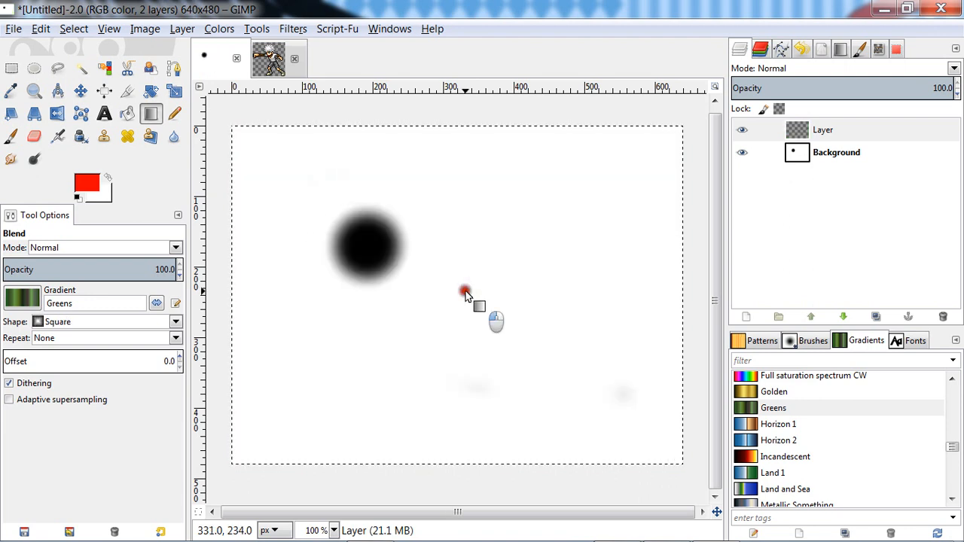
Try a Square gradient and several Conical (sym) gradients around the middle of the layer, and undo them.
drag(465, 292, 631, 427)
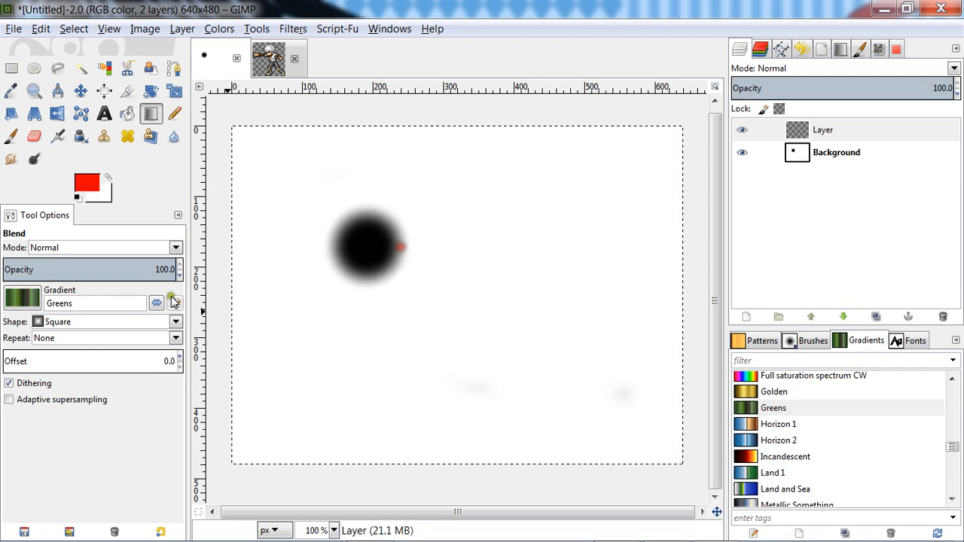
click(163, 320)
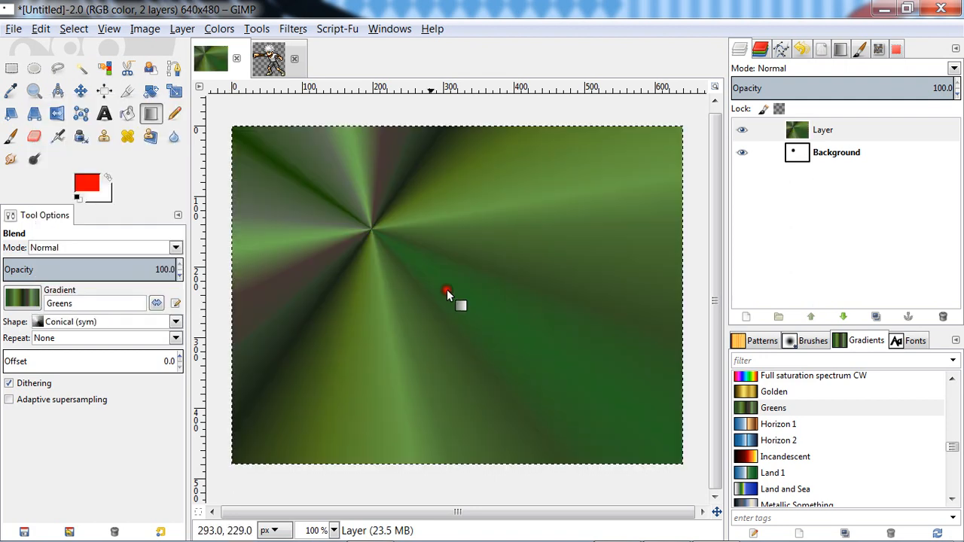
drag(410, 261, 447, 284)
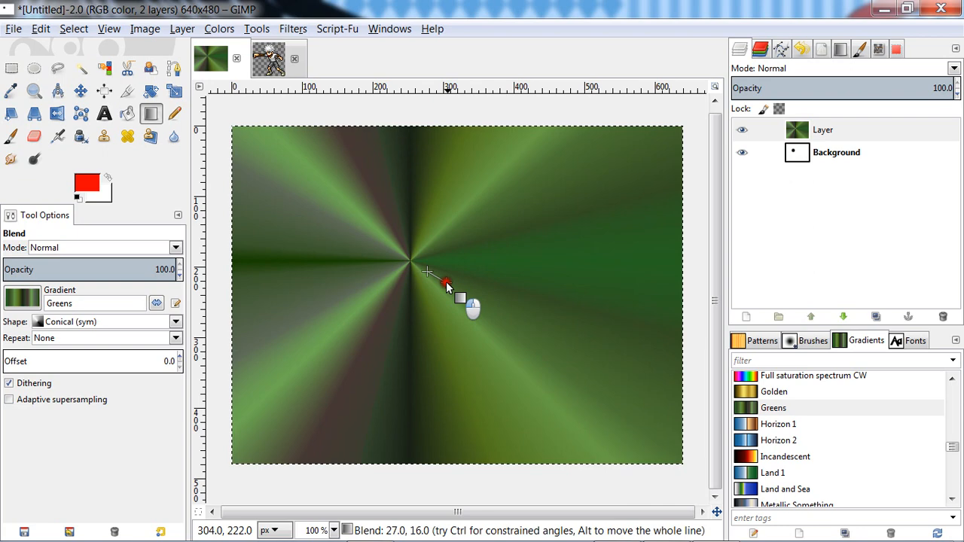
drag(459, 308, 442, 282)
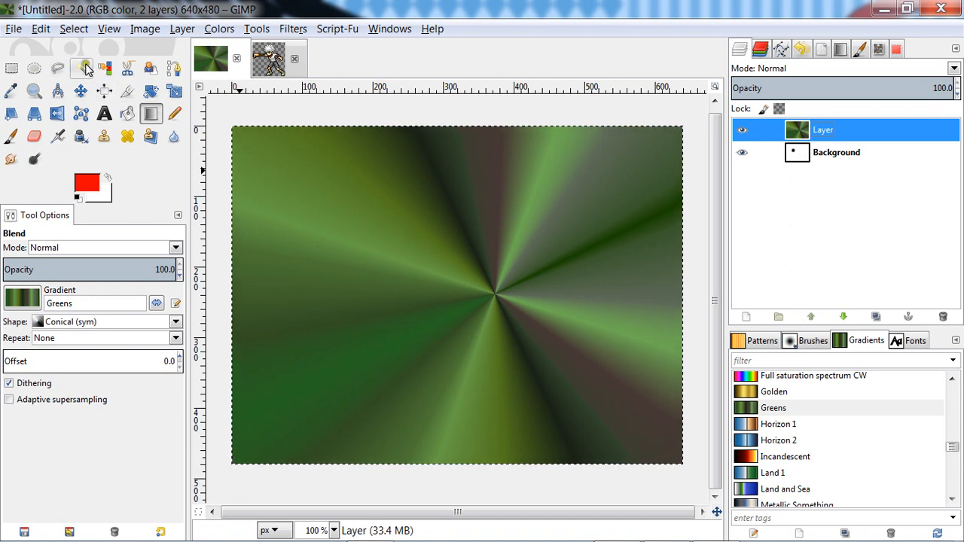
key(ctrl+z)
key(ctrl+z)
key(ctrl+z)
key(ctrl+z)
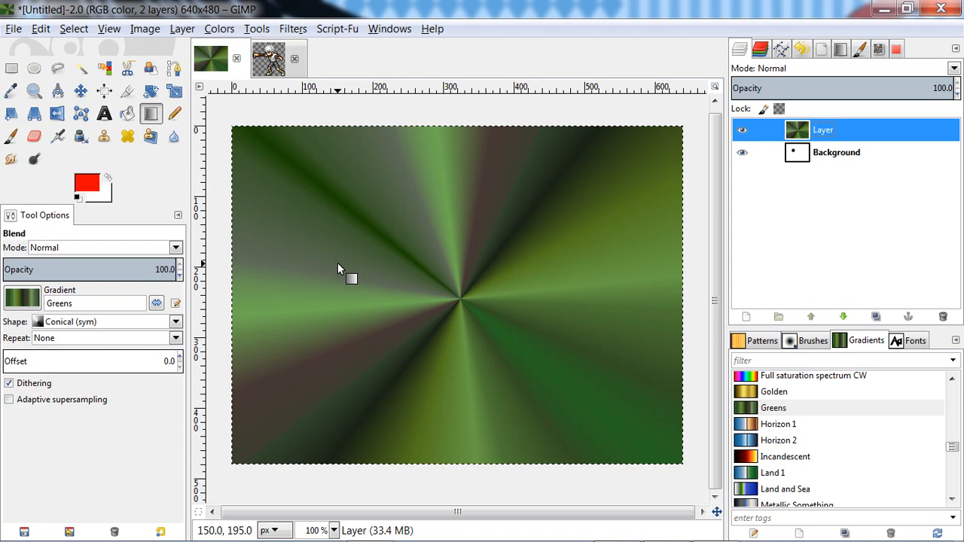
key(ctrl+z)
Try the Conical (asym) and Shaped (angular) gradient shapes on the layer.
drag(442, 273, 455, 285)
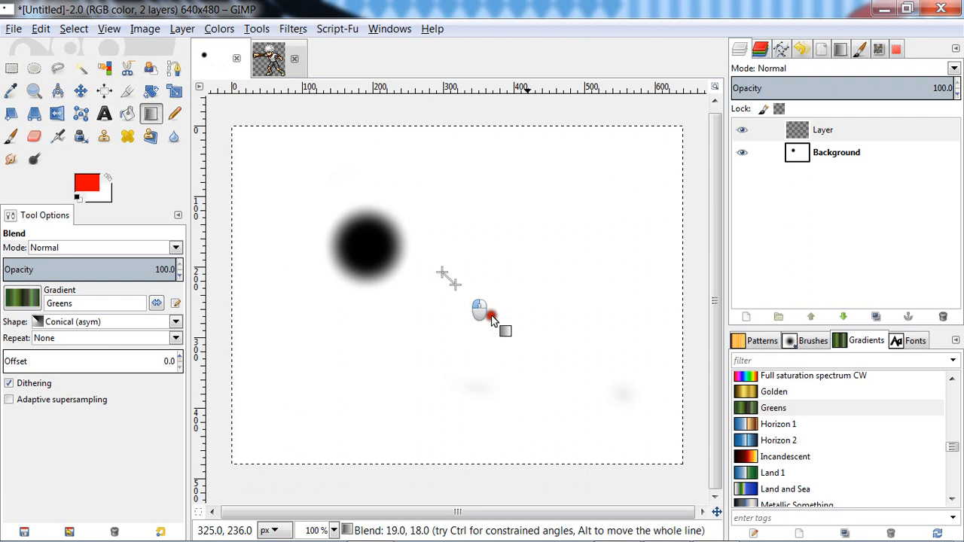
click(127, 321)
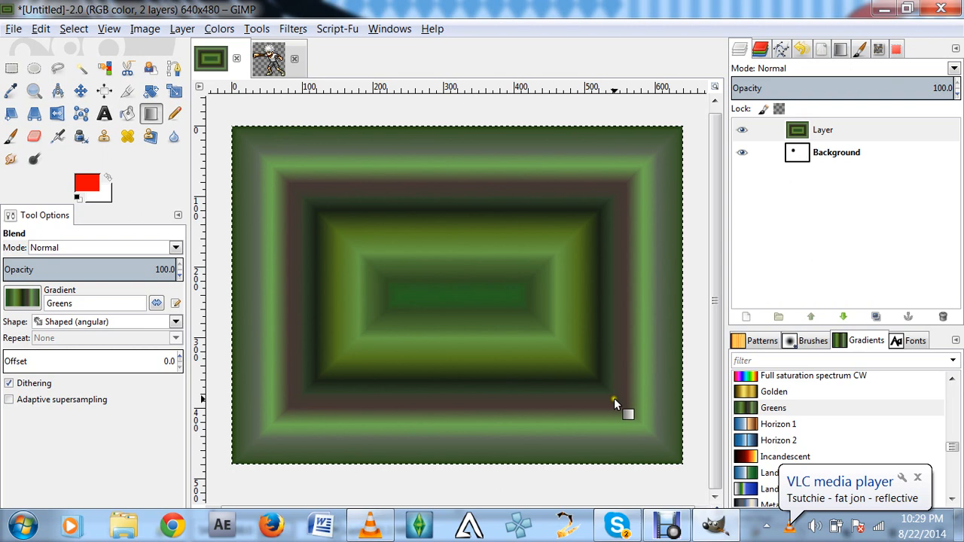
Try Spiral (cw) gradients of different lengths near the middle of the layer, and undo them.
click(150, 322)
click(150, 281)
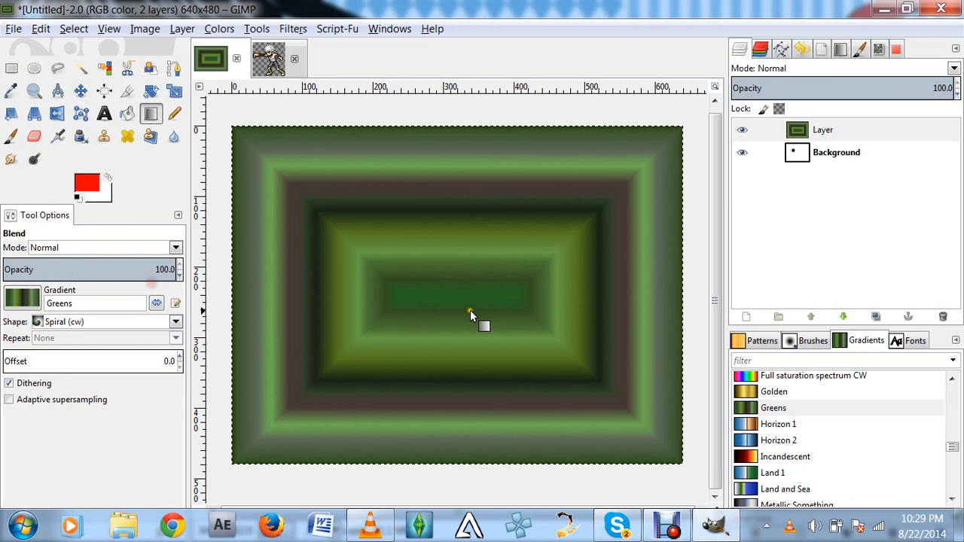
drag(438, 290, 527, 317)
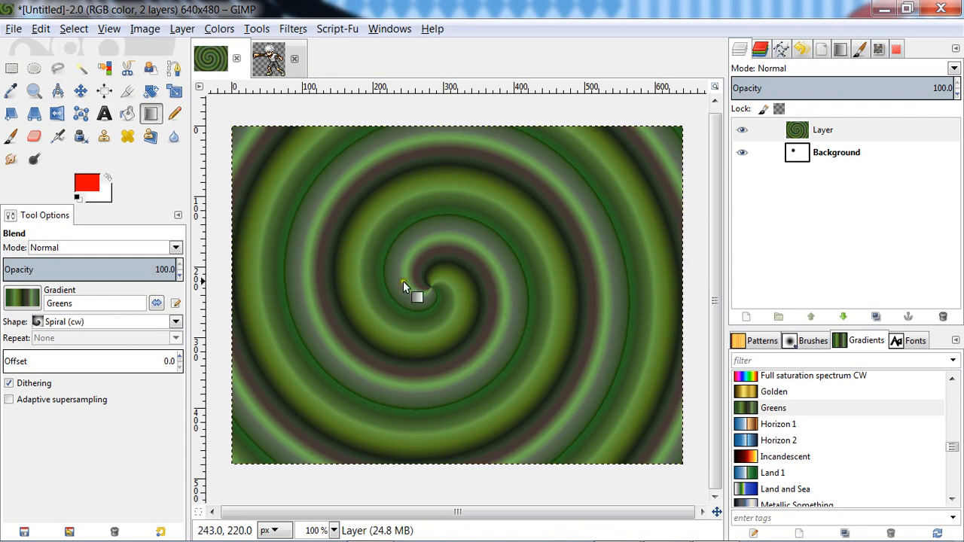
click(409, 256)
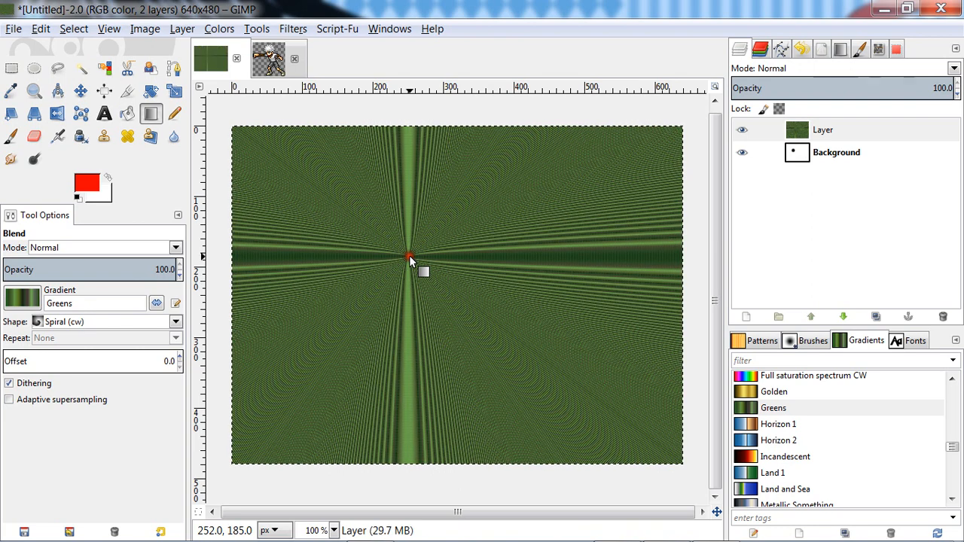
drag(416, 268, 421, 269)
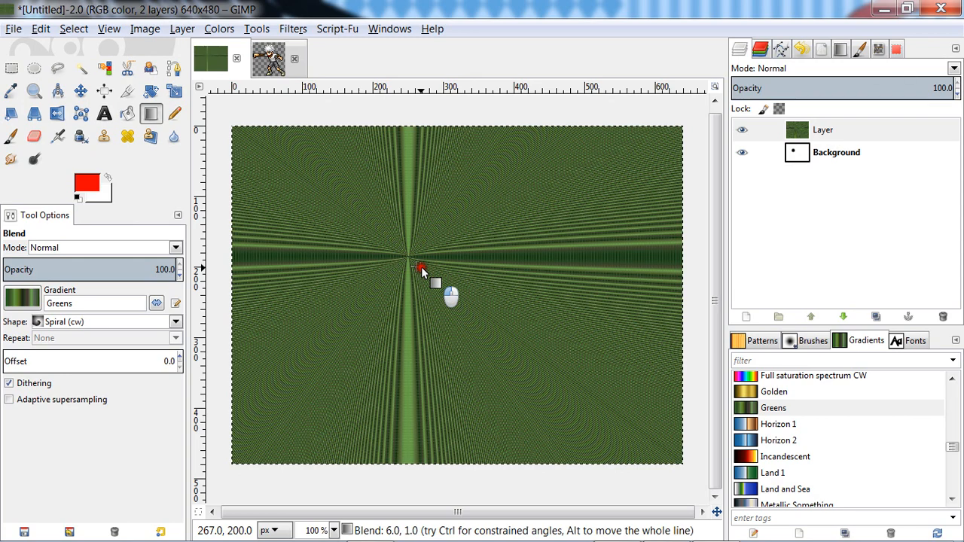
drag(420, 269, 445, 263)
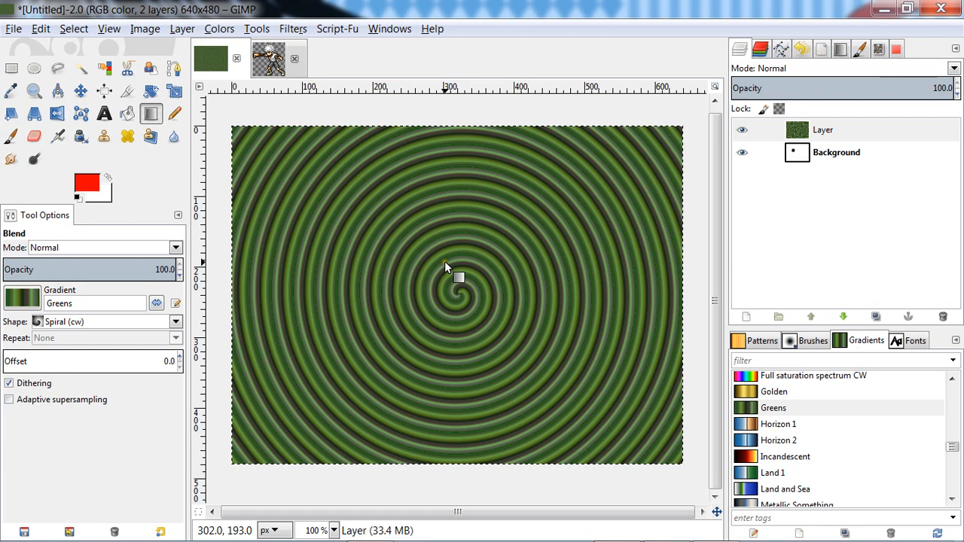
key(ctrl+z)
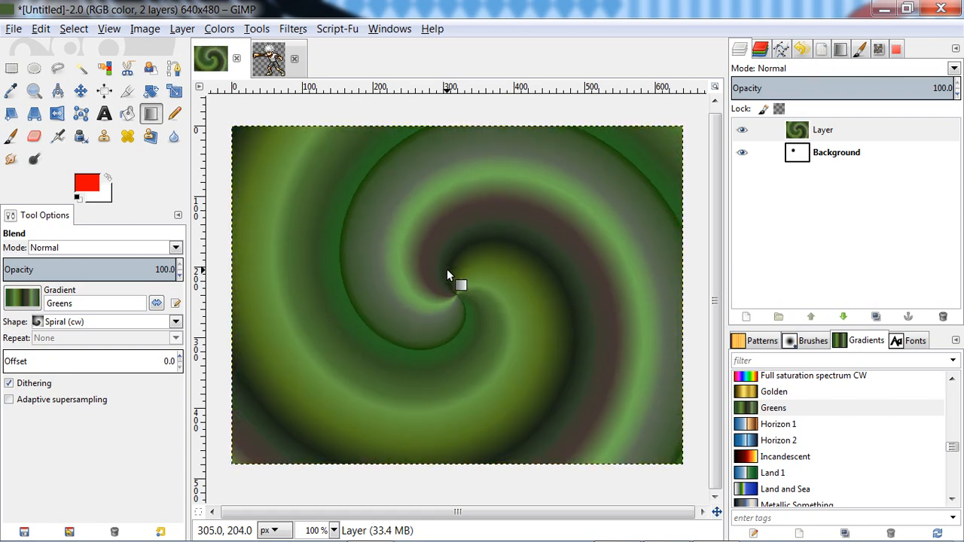
key(ctrl+z)
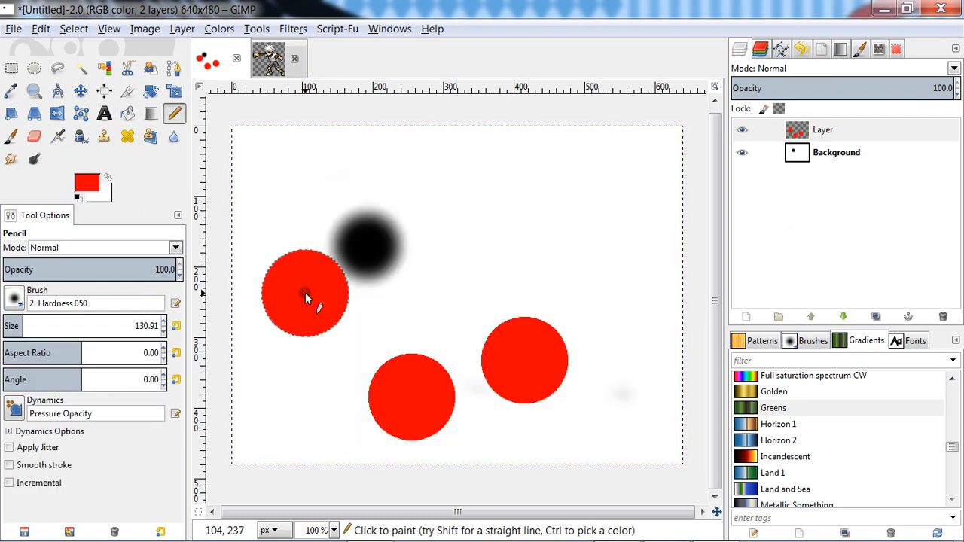
Stamp solid red dots across the layer with the Pencil at size 130.91, then soft ones with the Paintbrush, using 2. Hardness 050.
click(442, 198)
click(488, 337)
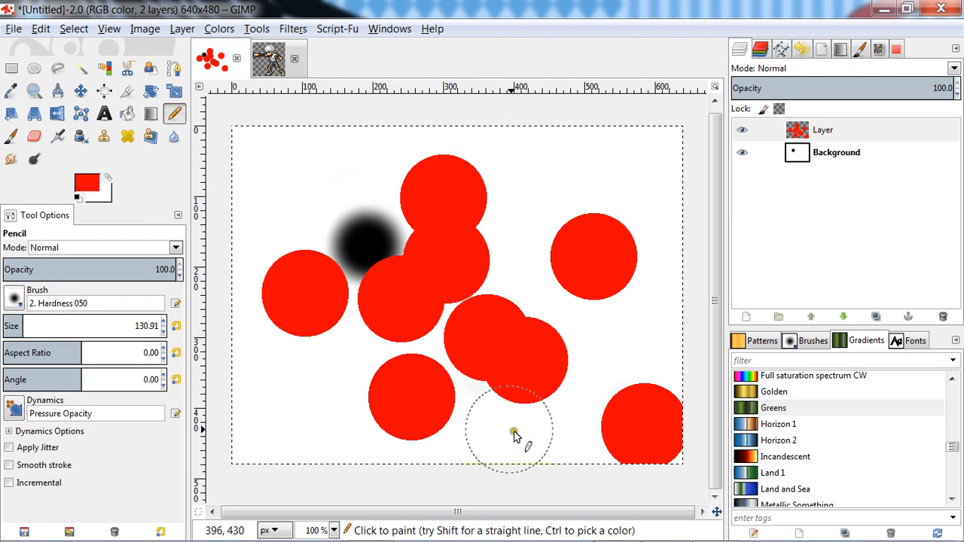
click(536, 455)
click(305, 182)
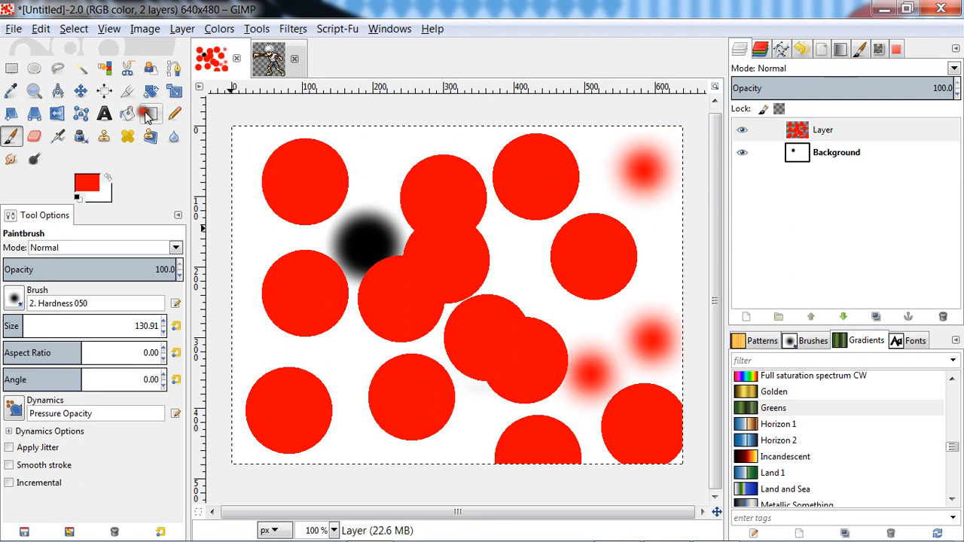
Stamp red splatters among the dots with the Pencil, using the KeReN-R-Blood Brushes-10 brush.
click(171, 113)
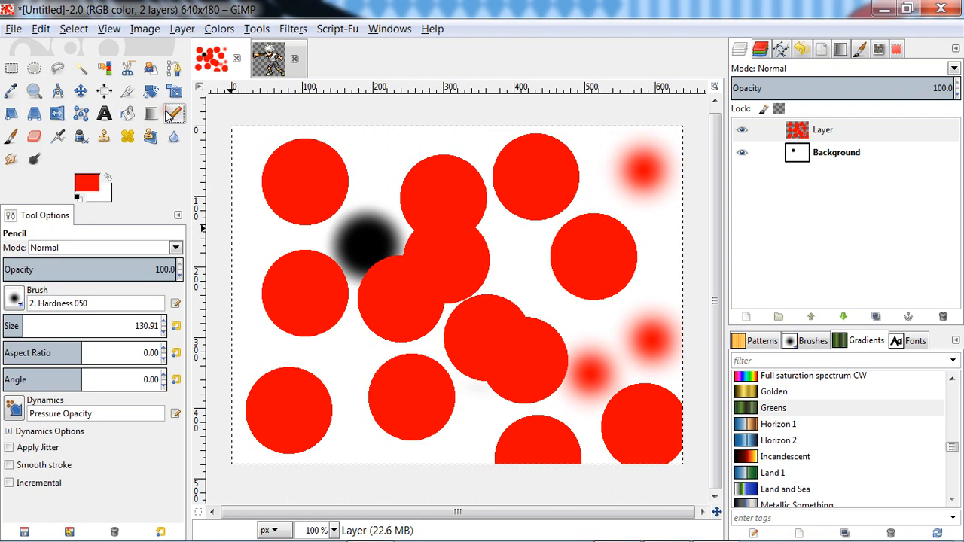
click(550, 309)
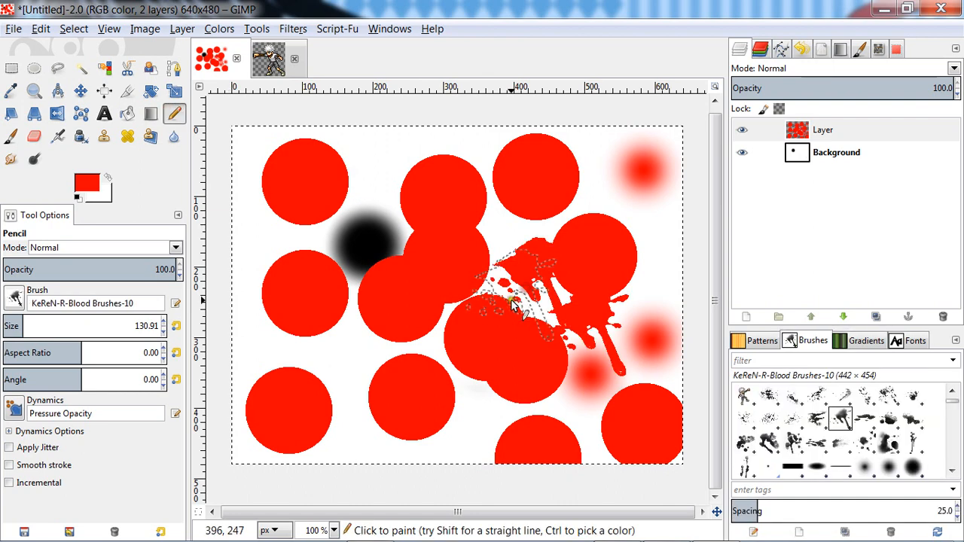
click(436, 411)
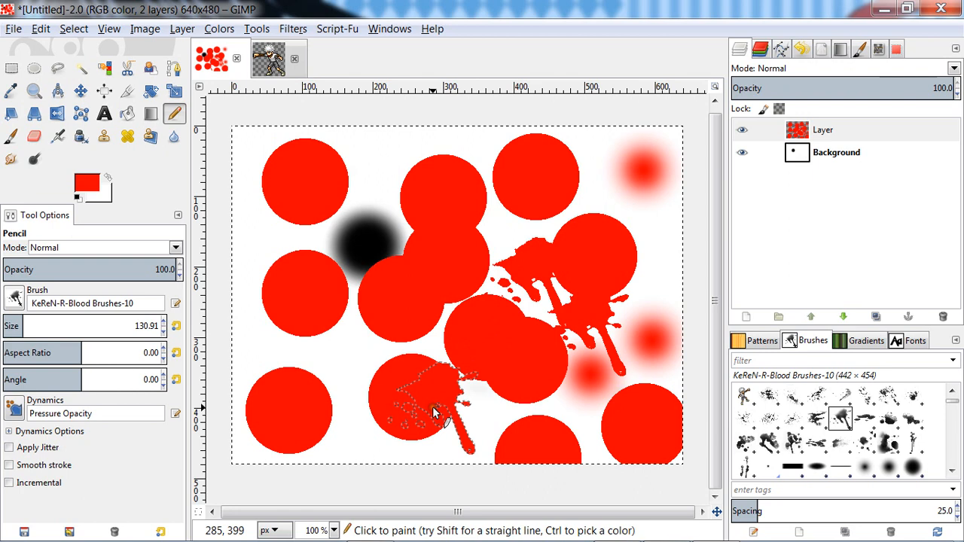
Stamp a red splatter on the layer with the Paintbrush and another beside it with the Pencil, using KeReN-R-Blood Brushes-10.
key(p)
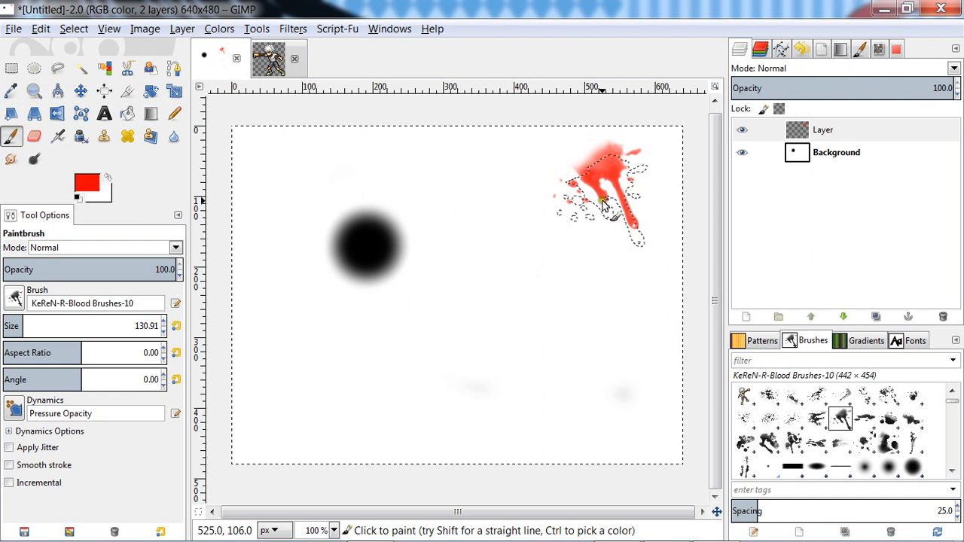
key(n)
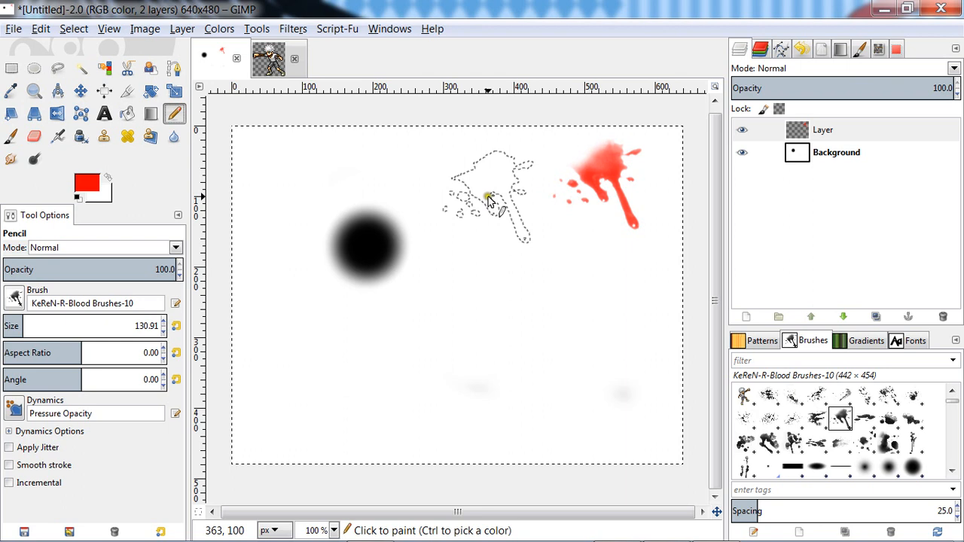
click(490, 200)
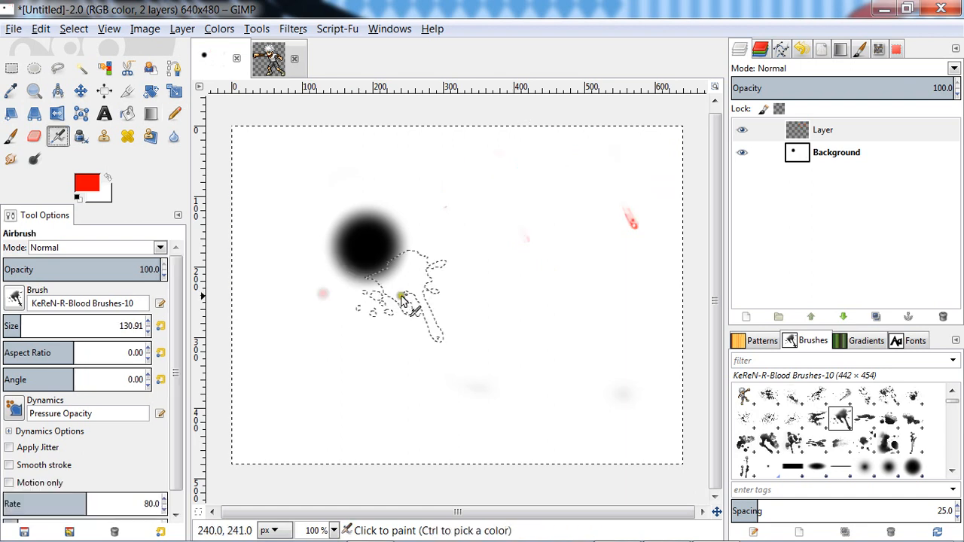
Airbrush red strokes across the layer with KeReN-R-Blood Brushes-10, then with 2. Block 02, at size 130.91 and rate 80.
drag(436, 311, 472, 372)
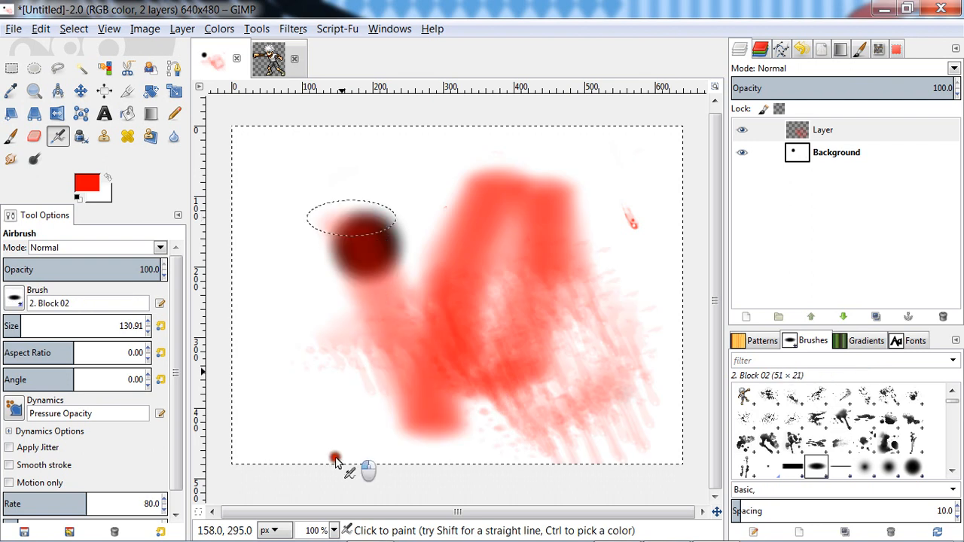
mouse_move(334, 457)
mouse_down()
mouse_move(346, 315)
mouse_move(558, 236)
mouse_up()
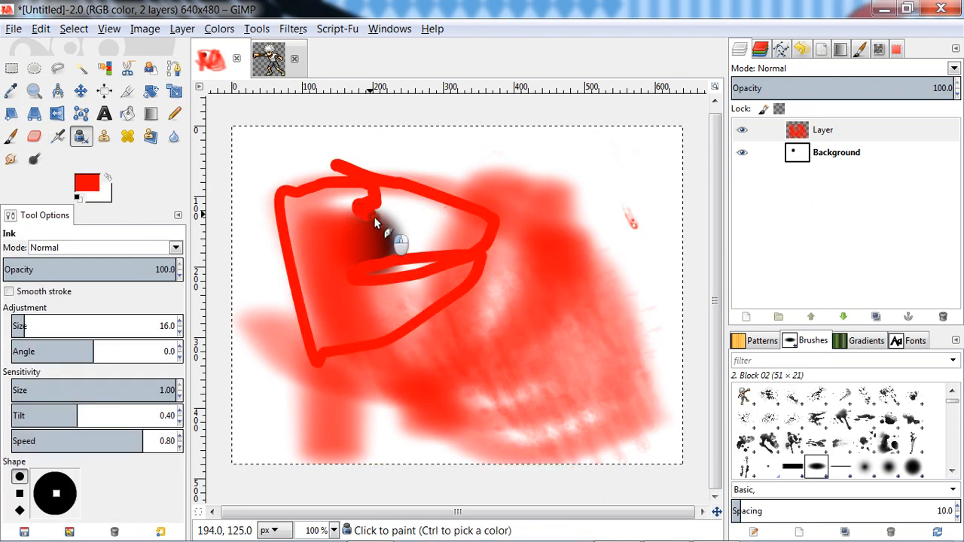
Scribble over the layer with Ink at size 16, and try the Clone and Perspective Clone tools on it.
mouse_move(374, 216)
mouse_down()
mouse_move(400, 194)
mouse_move(365, 217)
mouse_up()
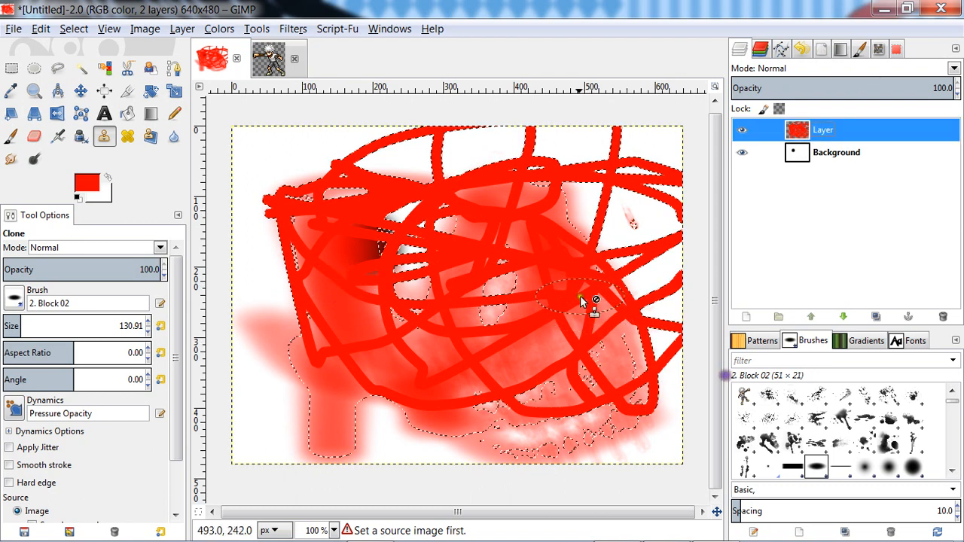
click(595, 294)
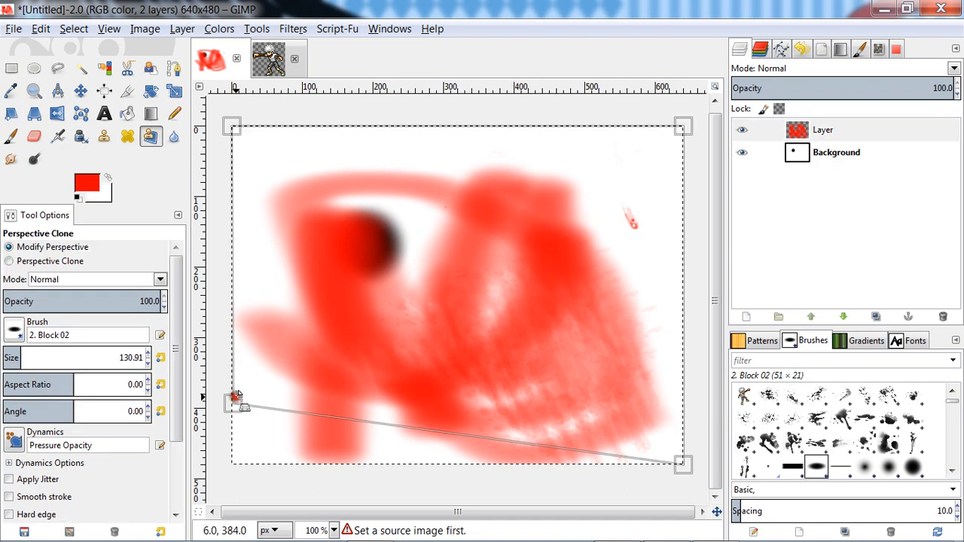
mouse_move(232, 399)
mouse_down()
mouse_move(452, 280)
mouse_move(439, 407)
mouse_move(403, 399)
mouse_up()
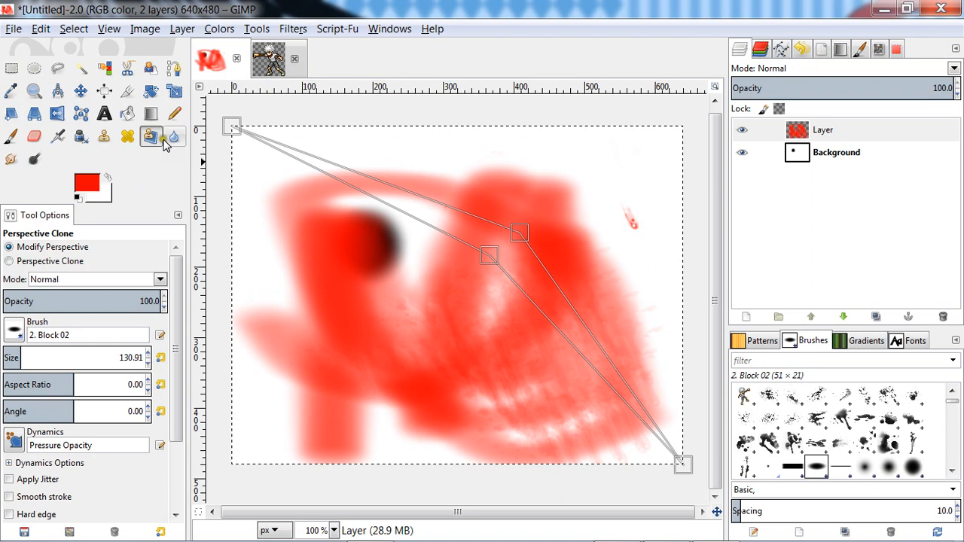
Smudge the red paint across the layer with the 2. Block 02 brush at size 130.91 and rate 50.
click(173, 137)
click(16, 160)
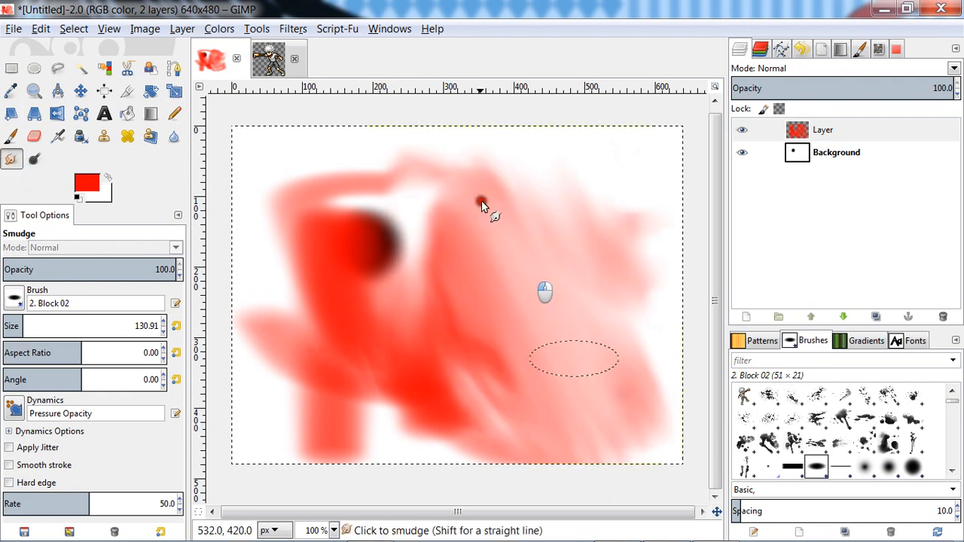
mouse_move(577, 355)
mouse_down()
mouse_move(456, 253)
mouse_move(465, 341)
mouse_up()
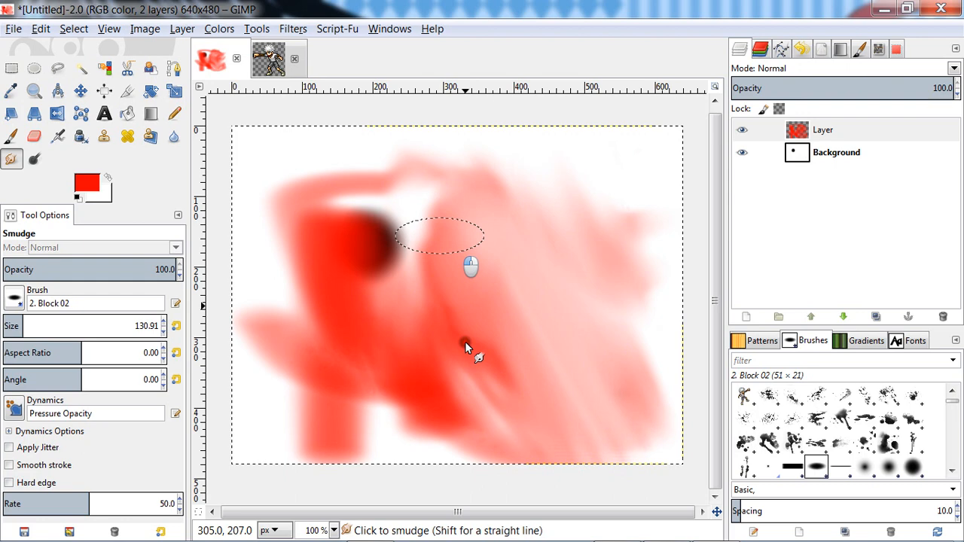
key(ctrl+z)
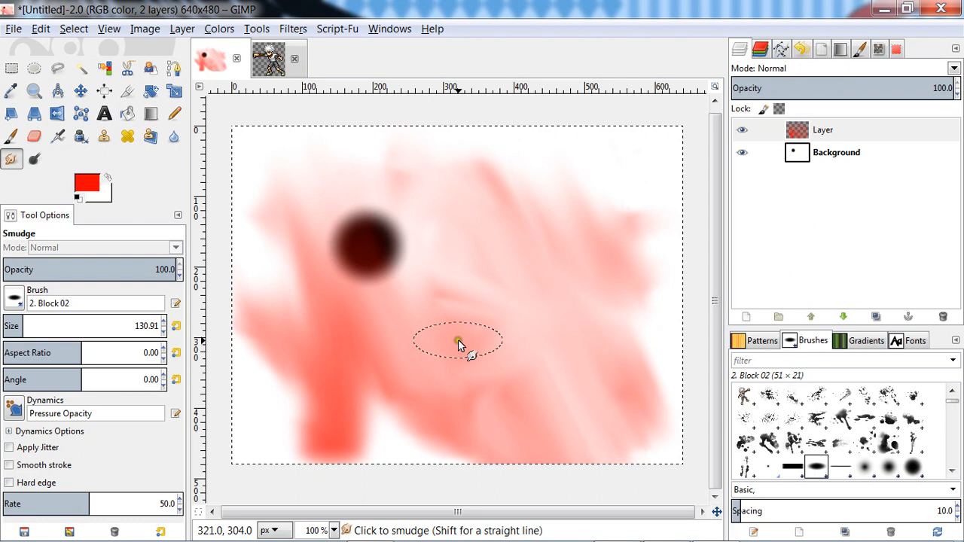
Lighten the black spot's soft edge on the Background layer with Dodge at size 130.91, then delete the red-painted layer.
click(34, 159)
mouse_move(267, 241)
mouse_down()
mouse_move(323, 250)
mouse_move(431, 357)
mouse_move(333, 294)
mouse_up()
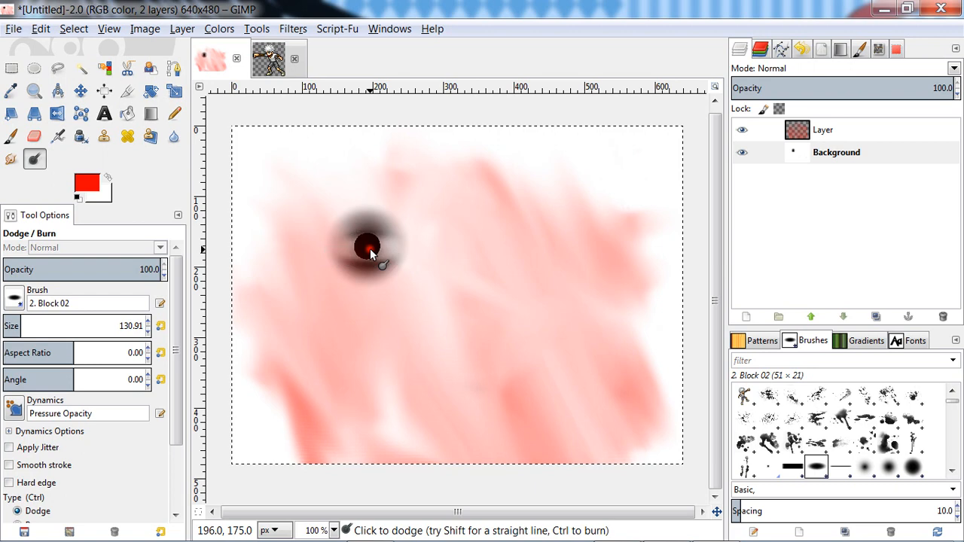
click(367, 249)
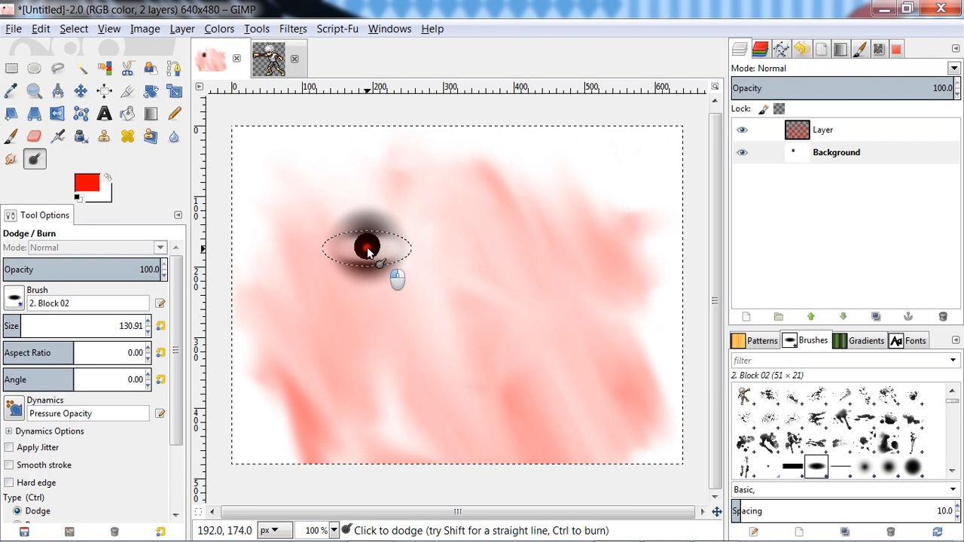
click(366, 252)
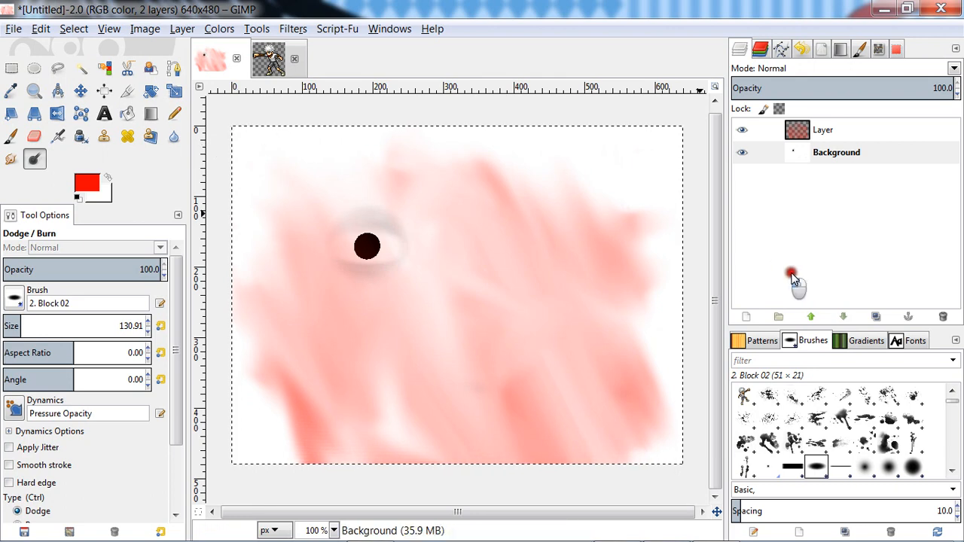
click(943, 314)
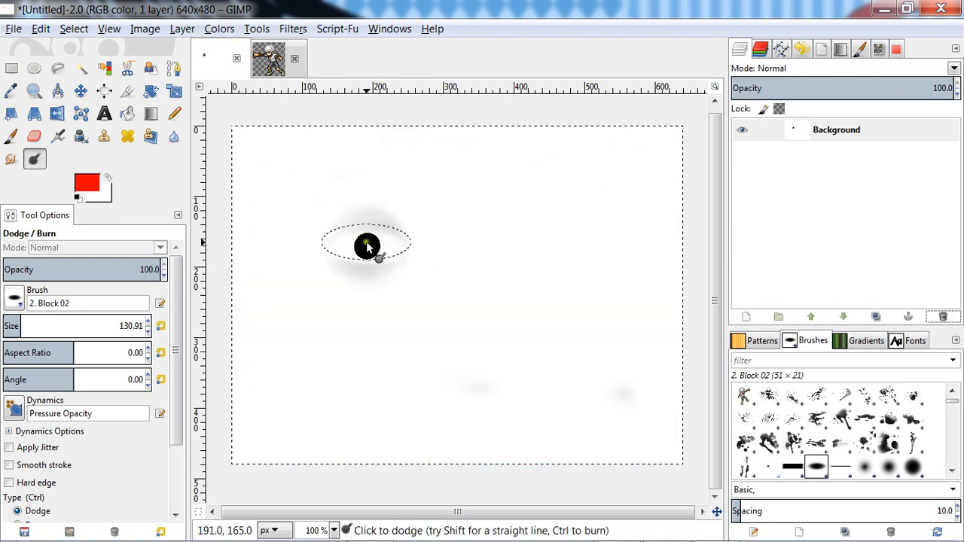